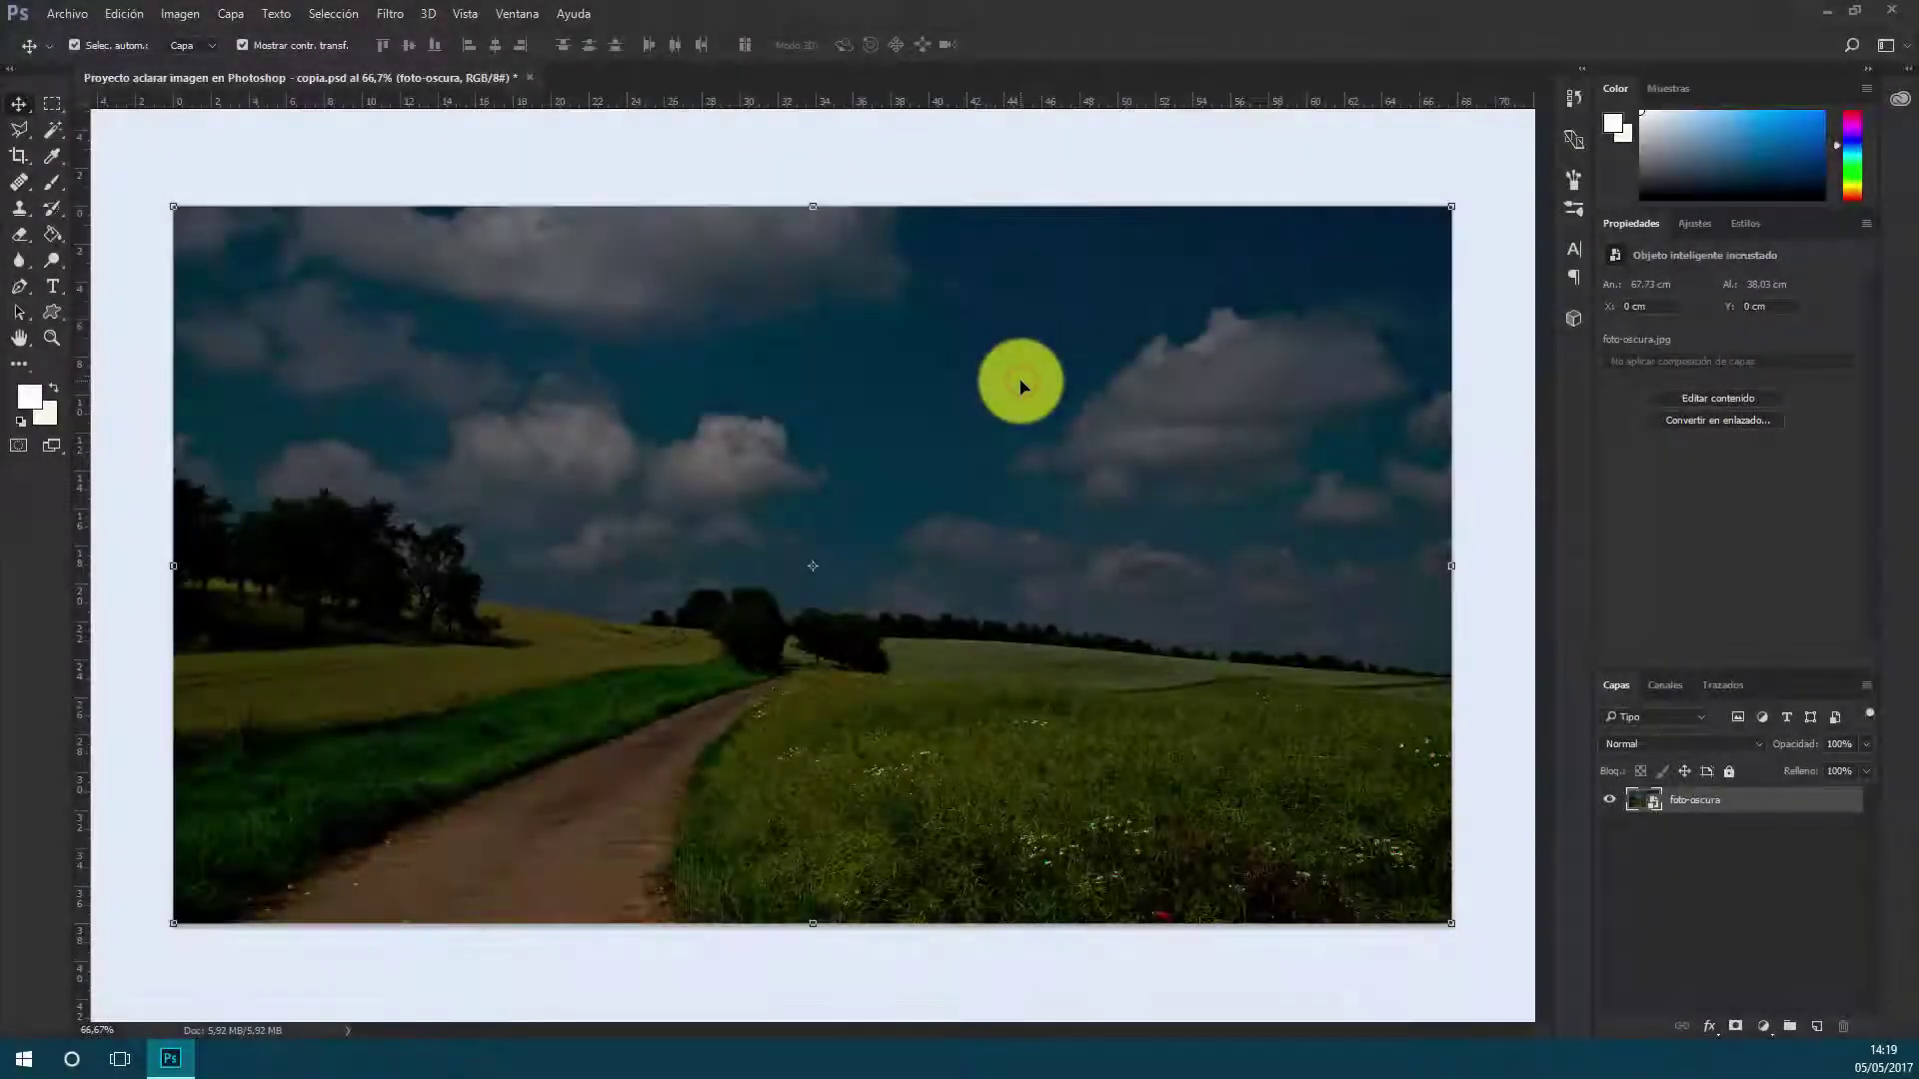
Create a new empty layer named 'Capa relleno' with Ctrl+Shift+N
key("ctrl+shift+n")
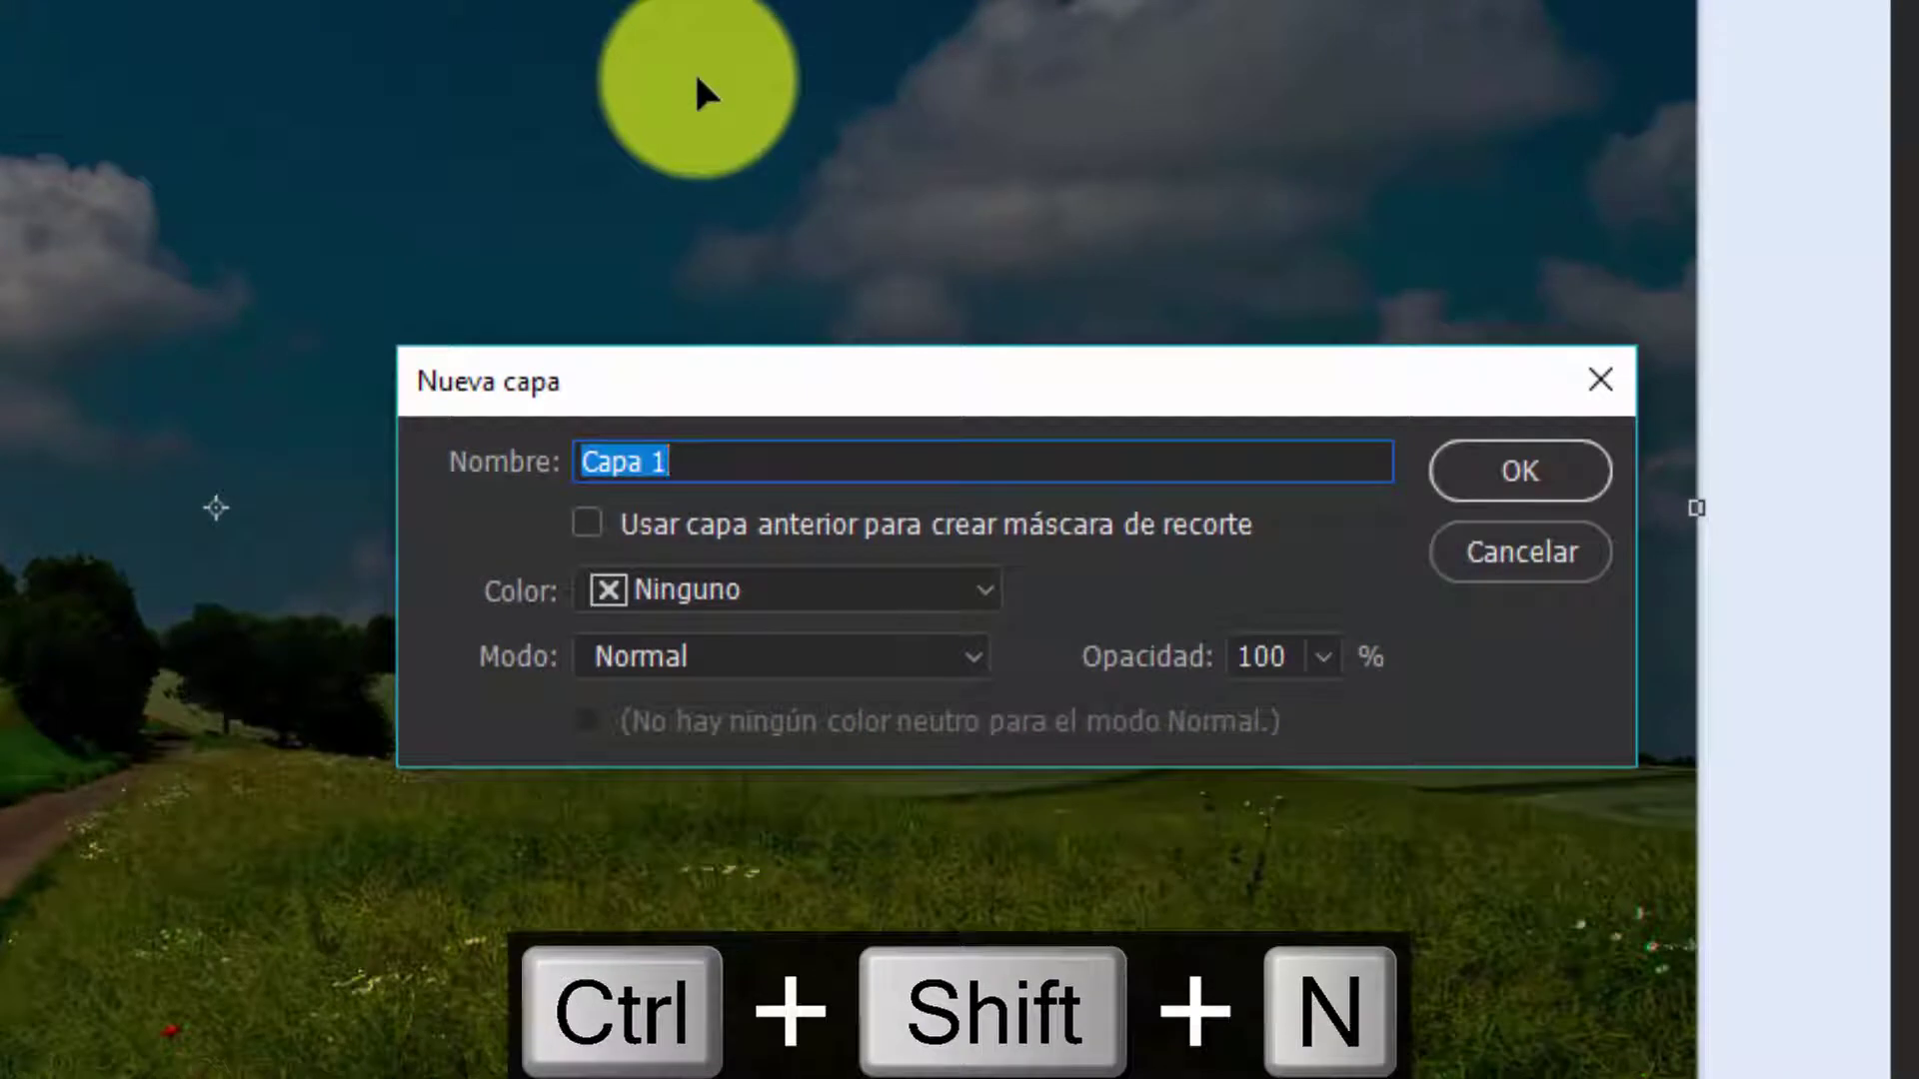
type("a rellen")
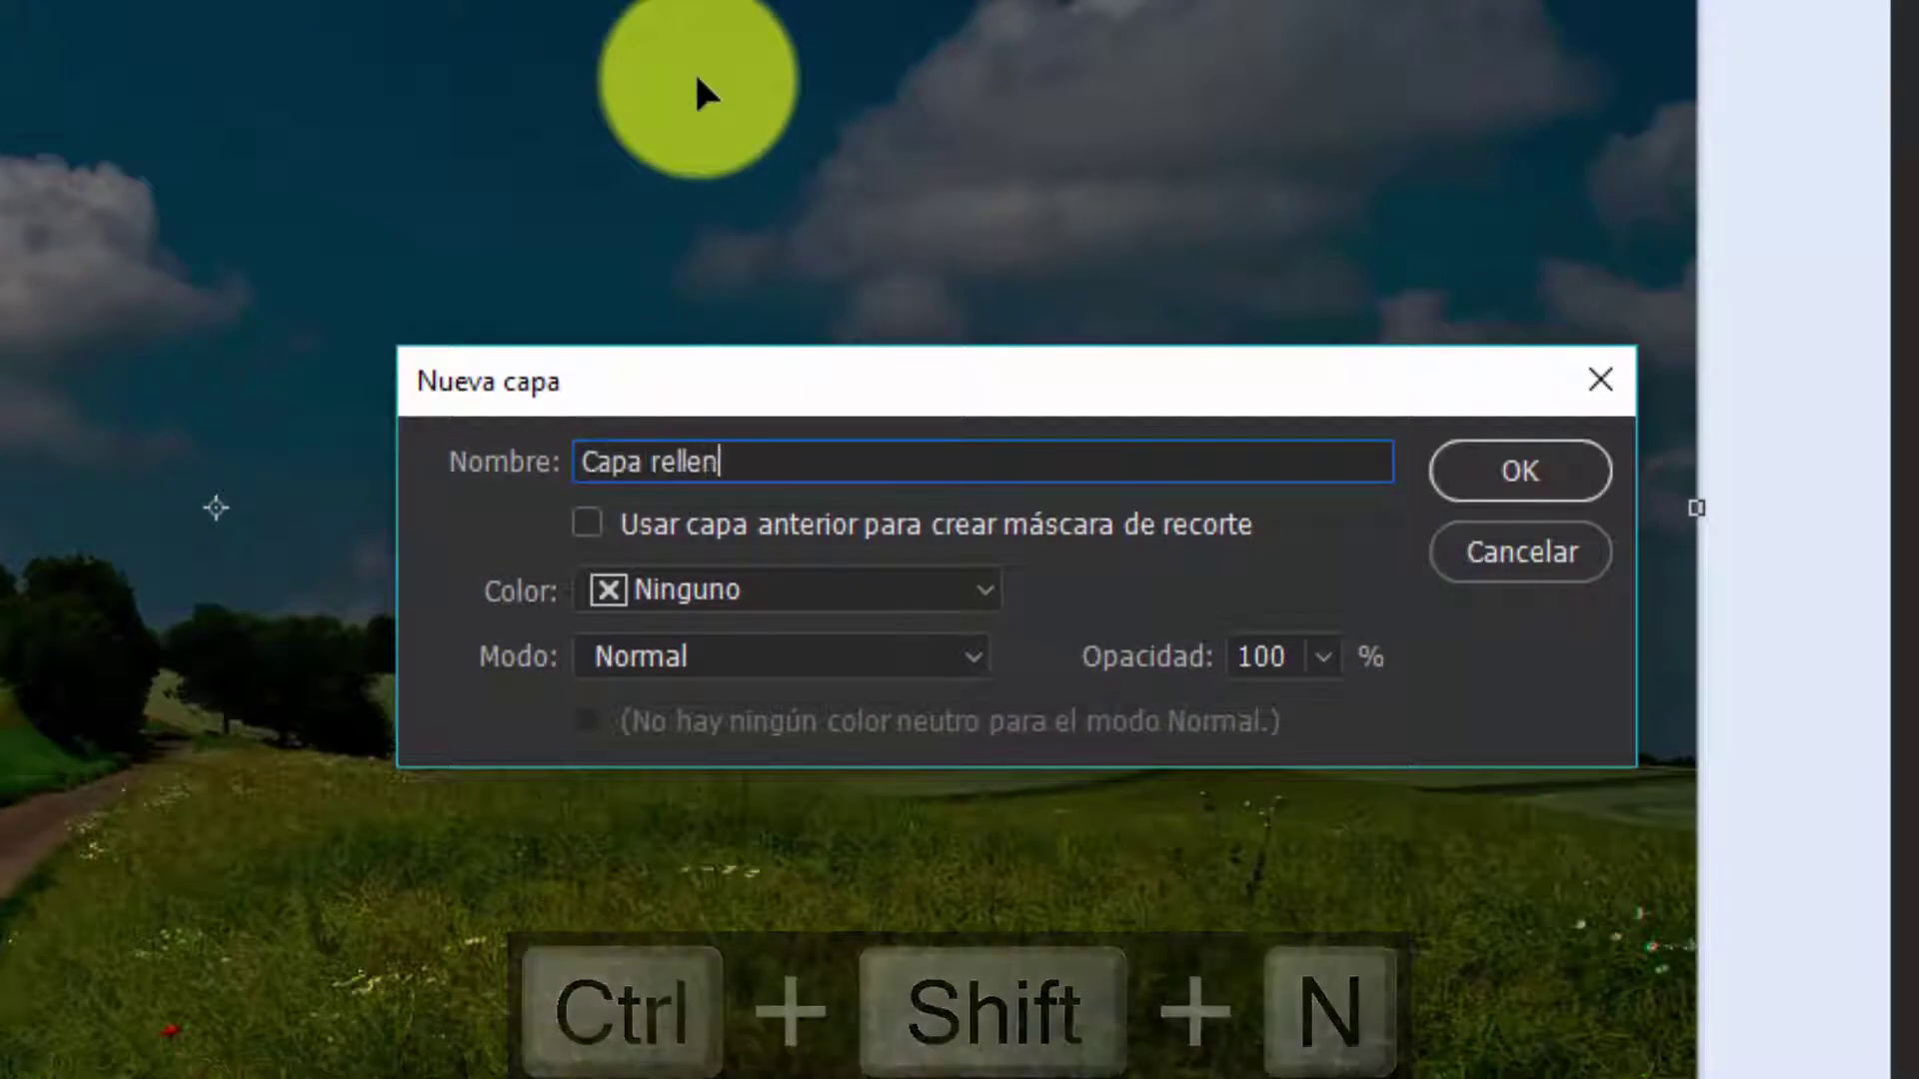
type("o")
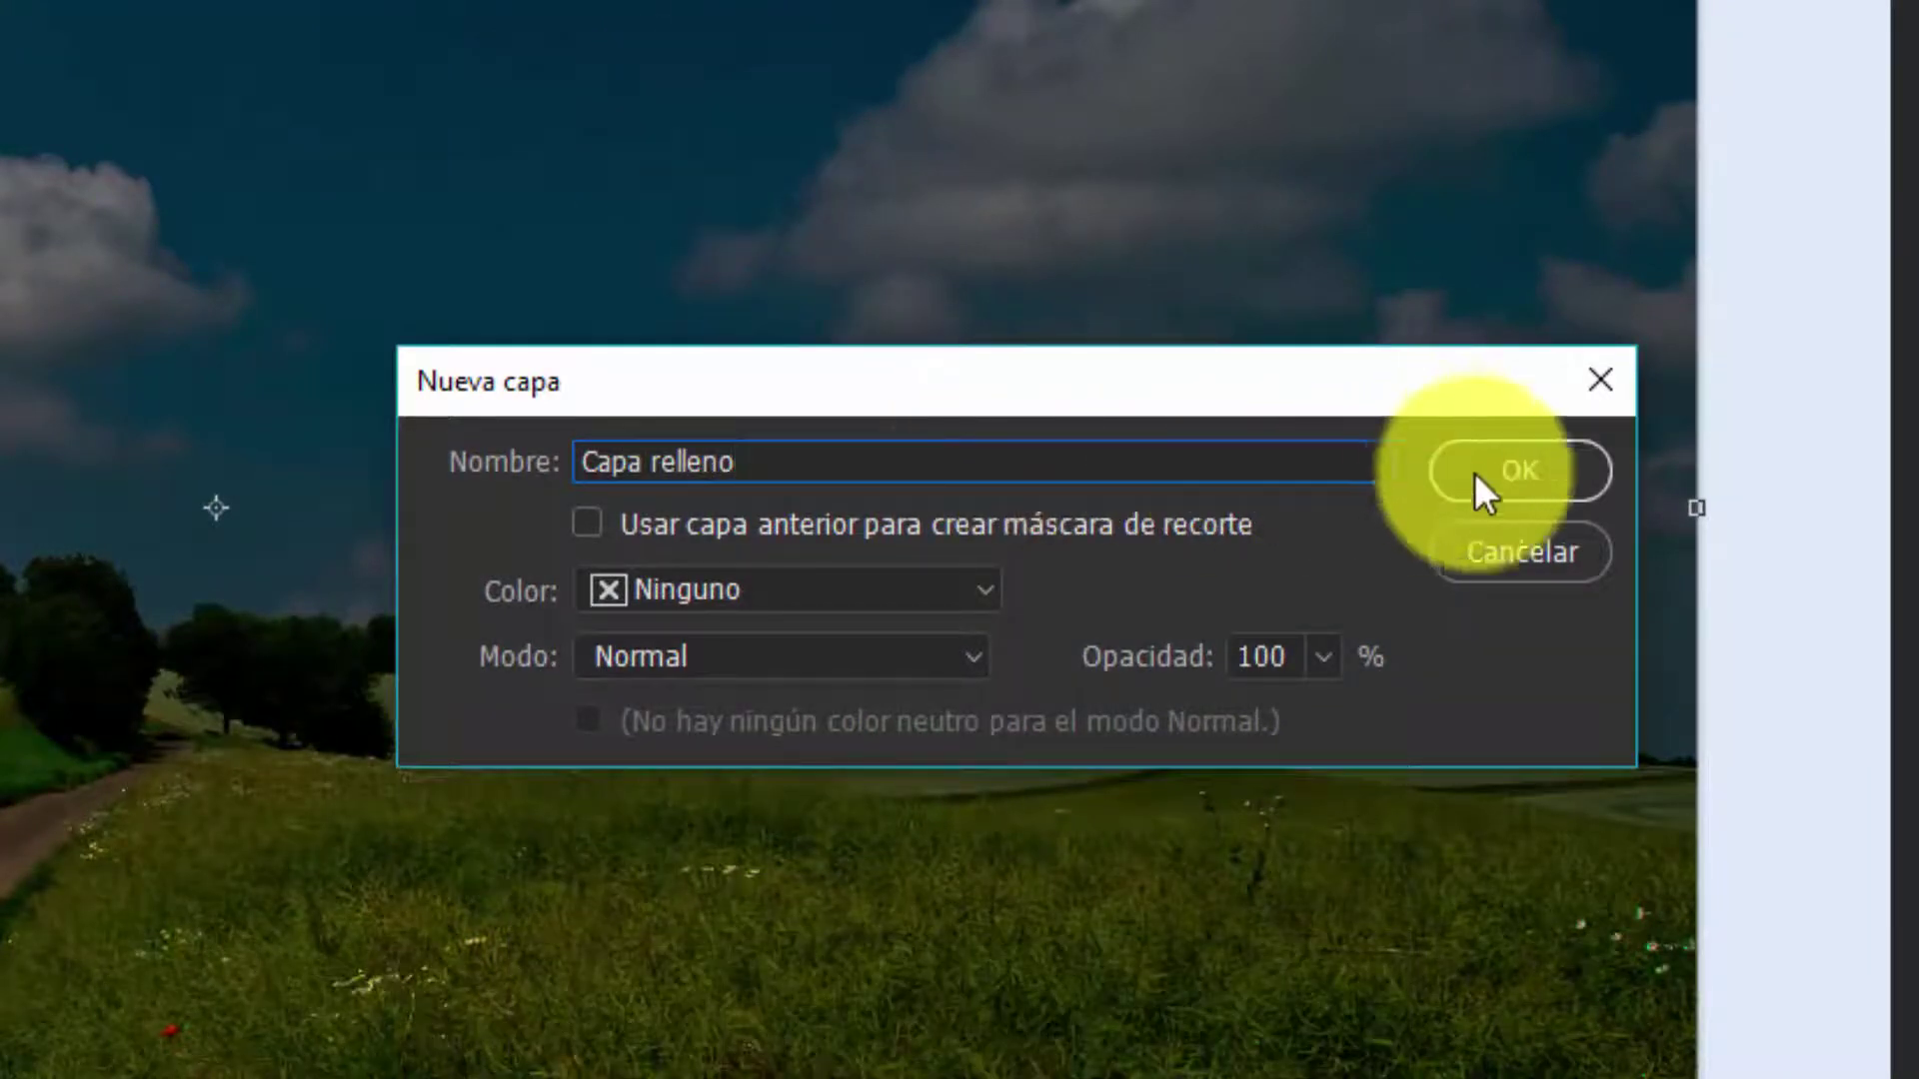
left_click(1497, 477)
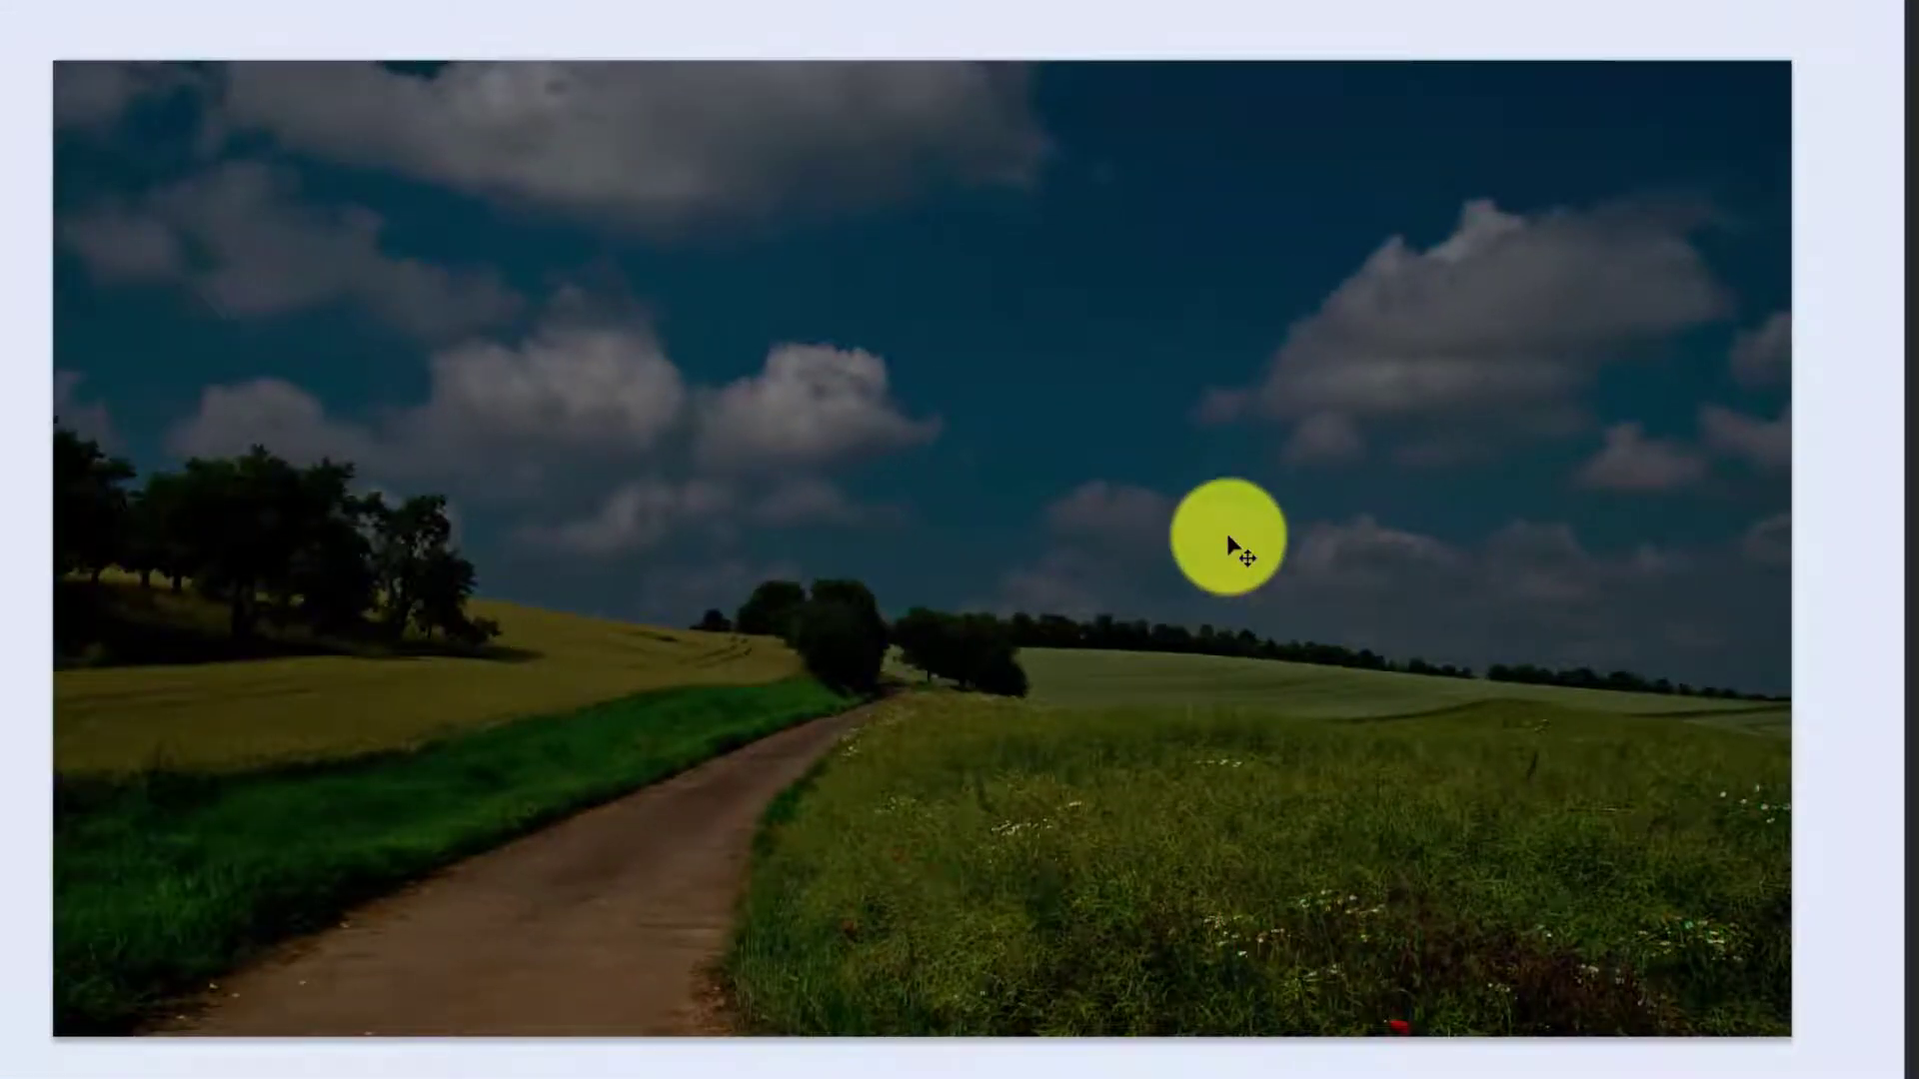
Fill Capa relleno with white (ffffff) using the Rellenar dialog's Color option
key("shift+F5")
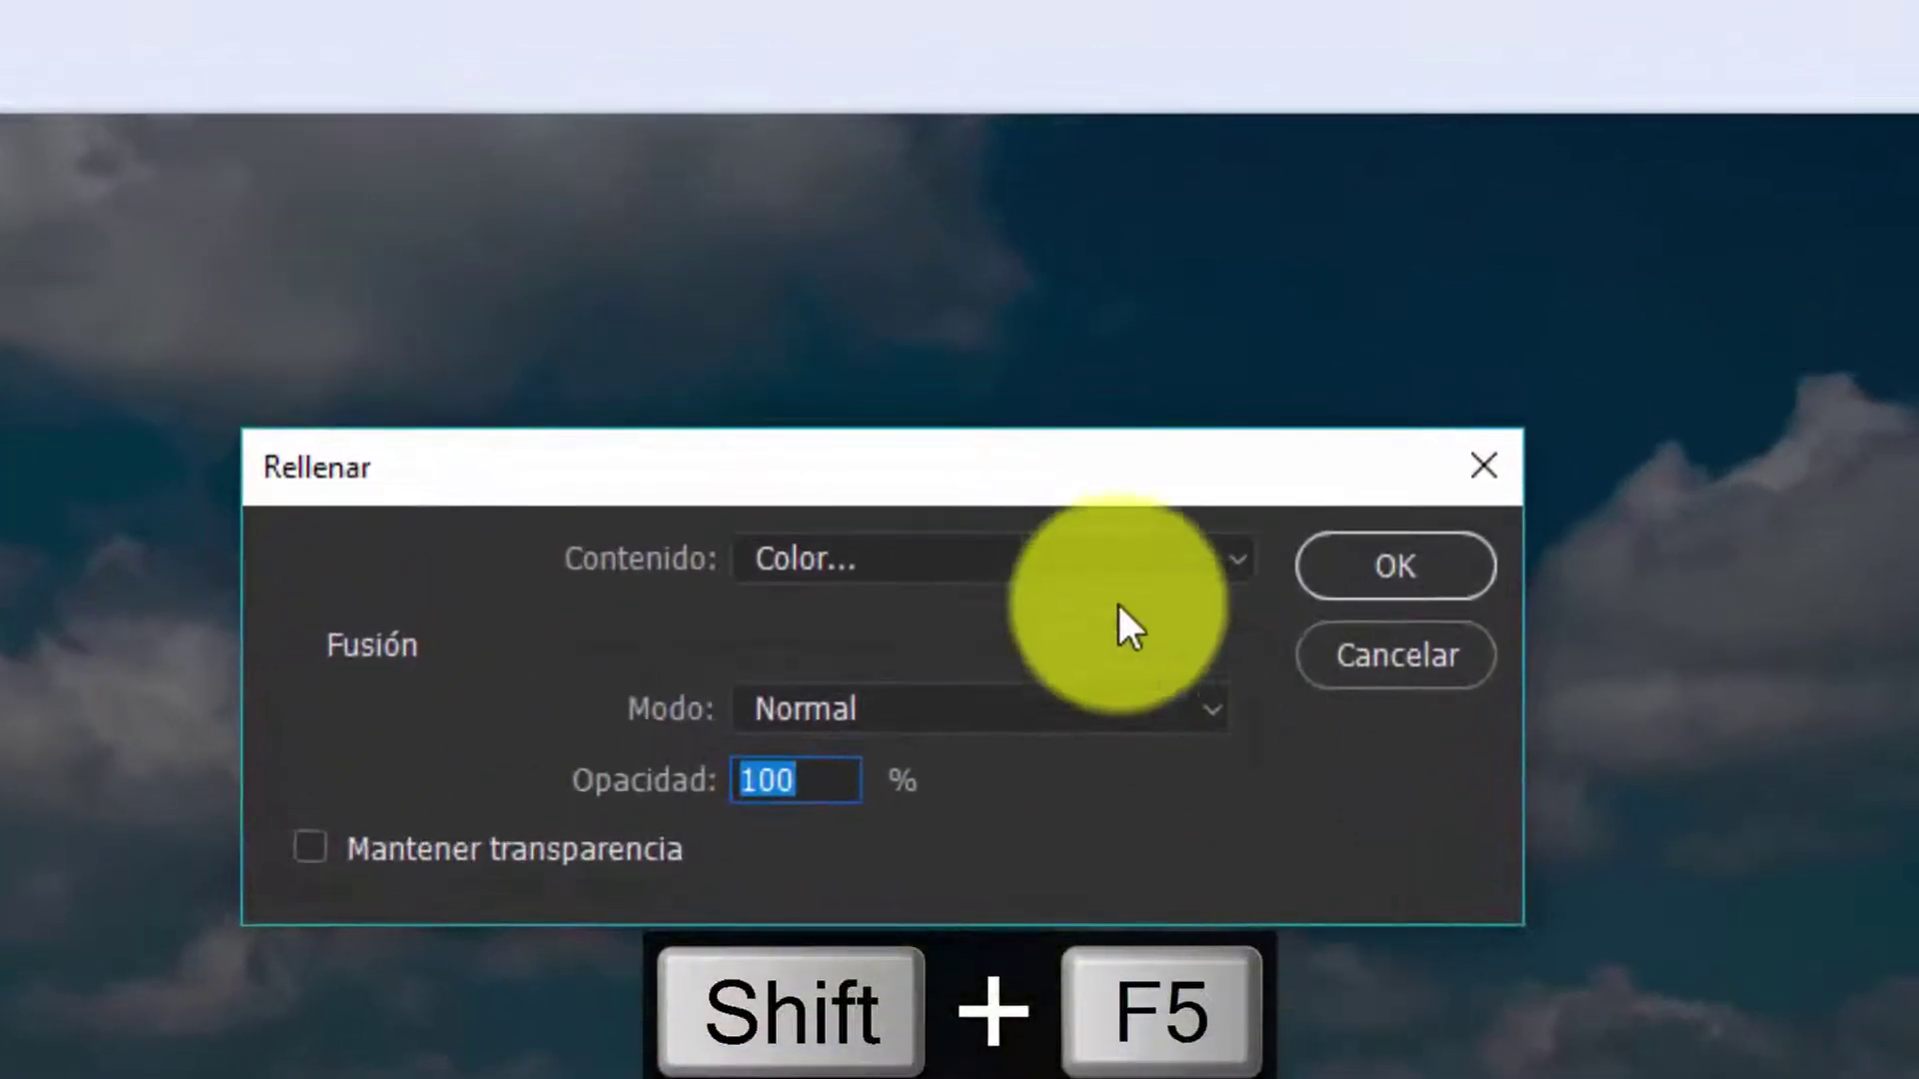
left_click(959, 569)
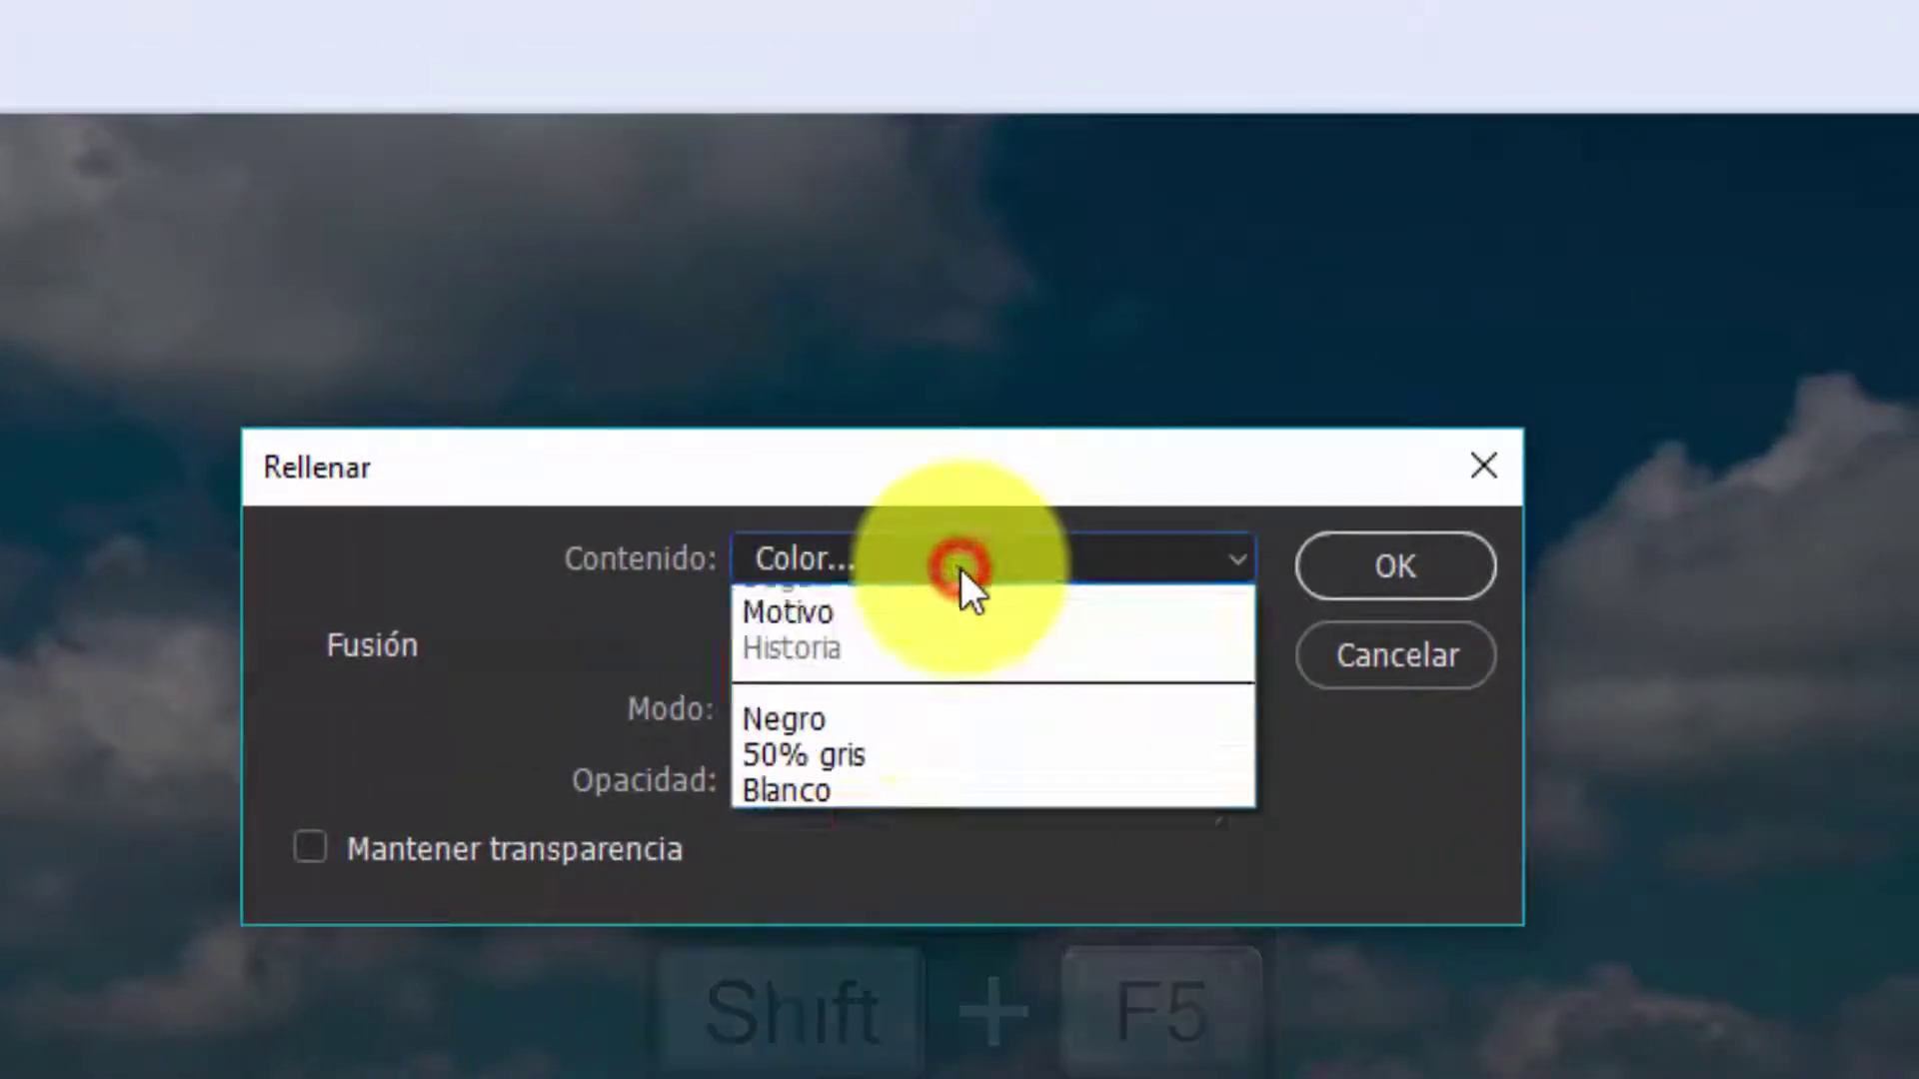
left_click(859, 677)
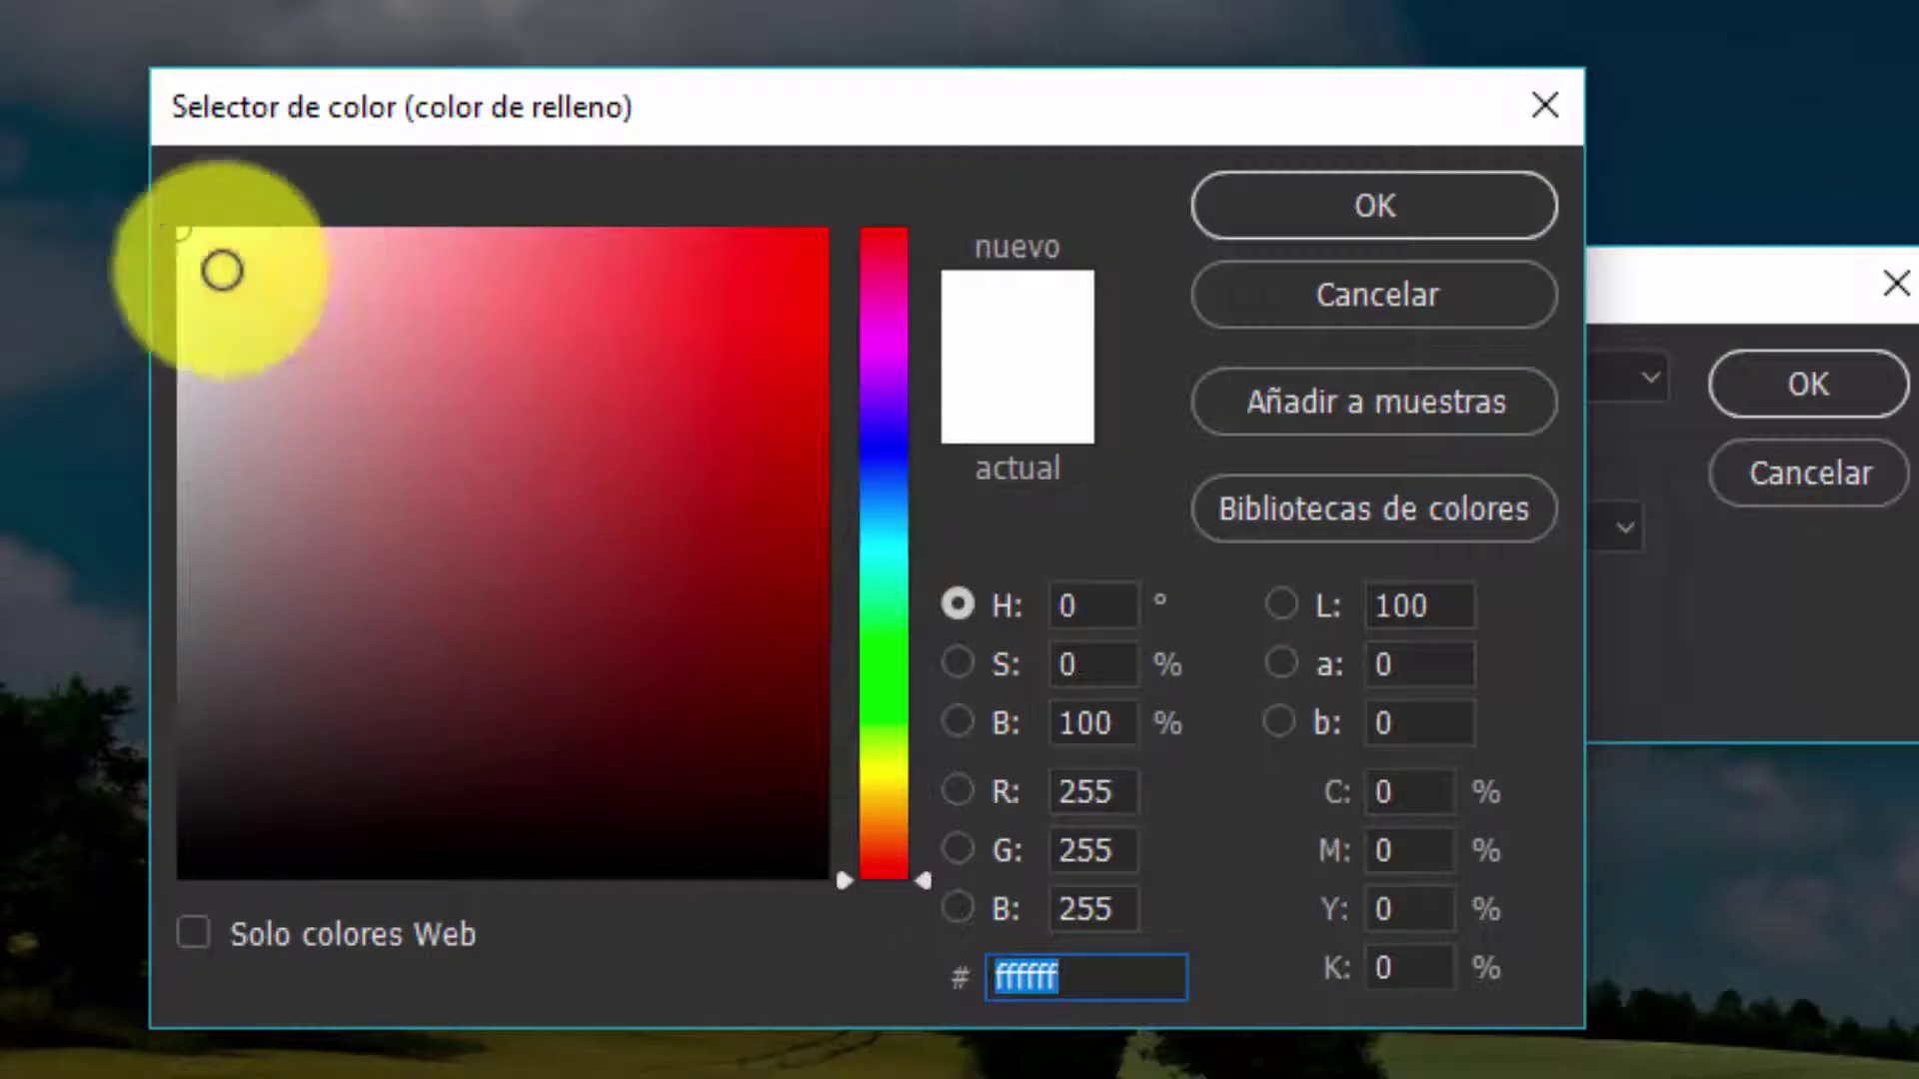
left_click(1346, 218)
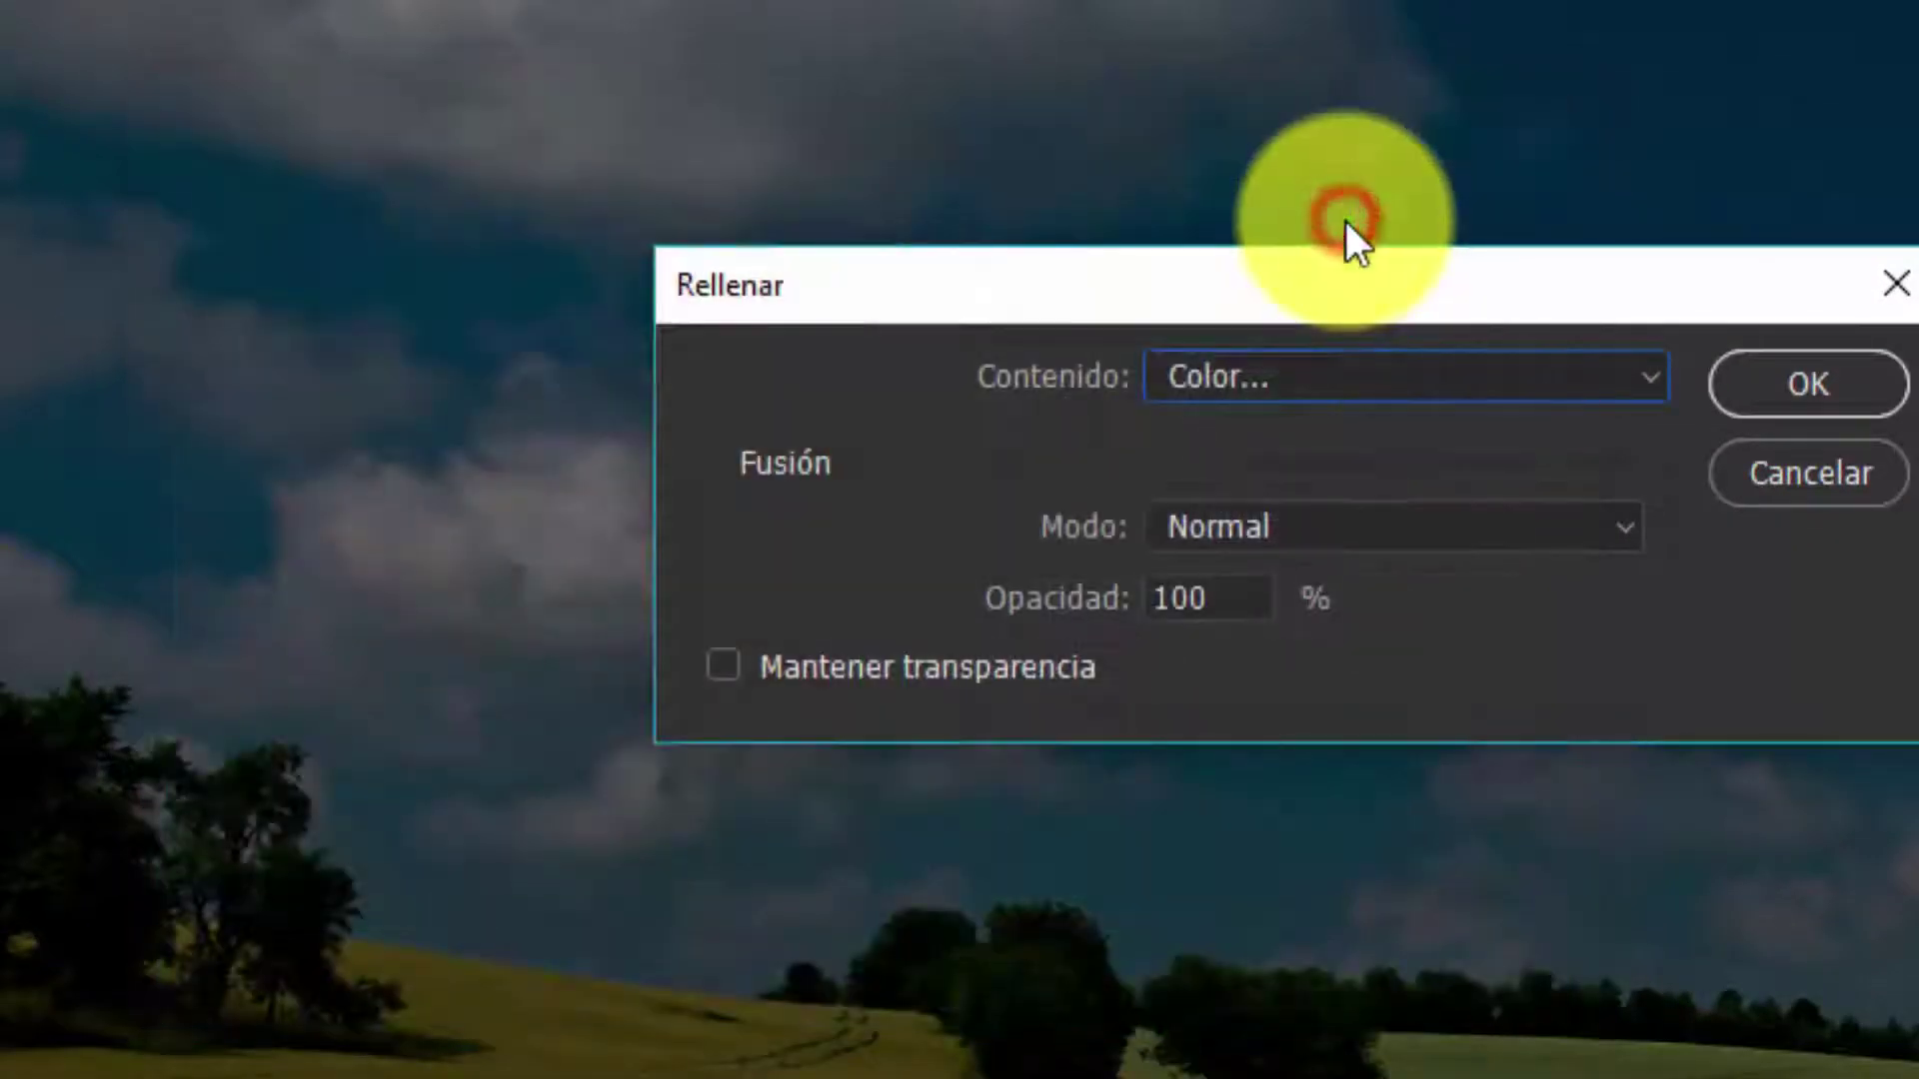
left_click(1759, 404)
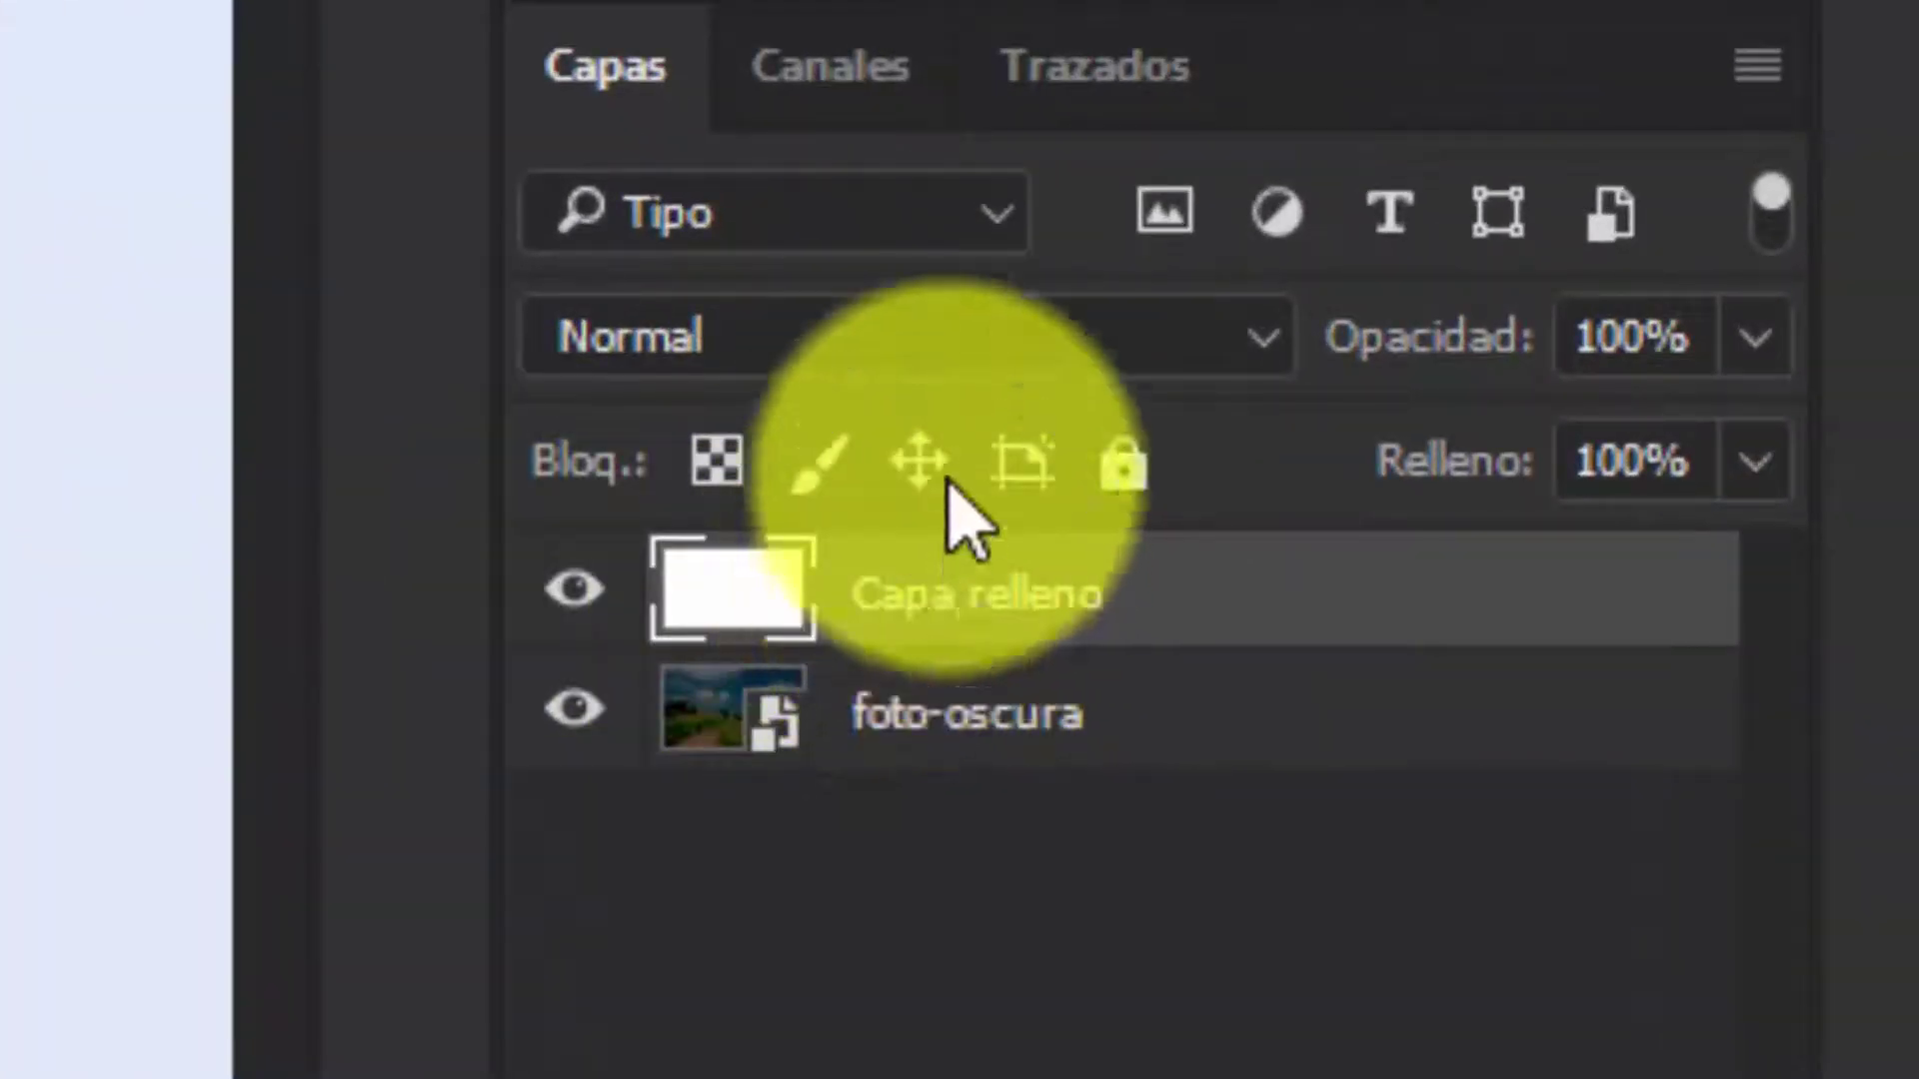
Set the white layer's blend mode to Luz suave
left_click(968, 337)
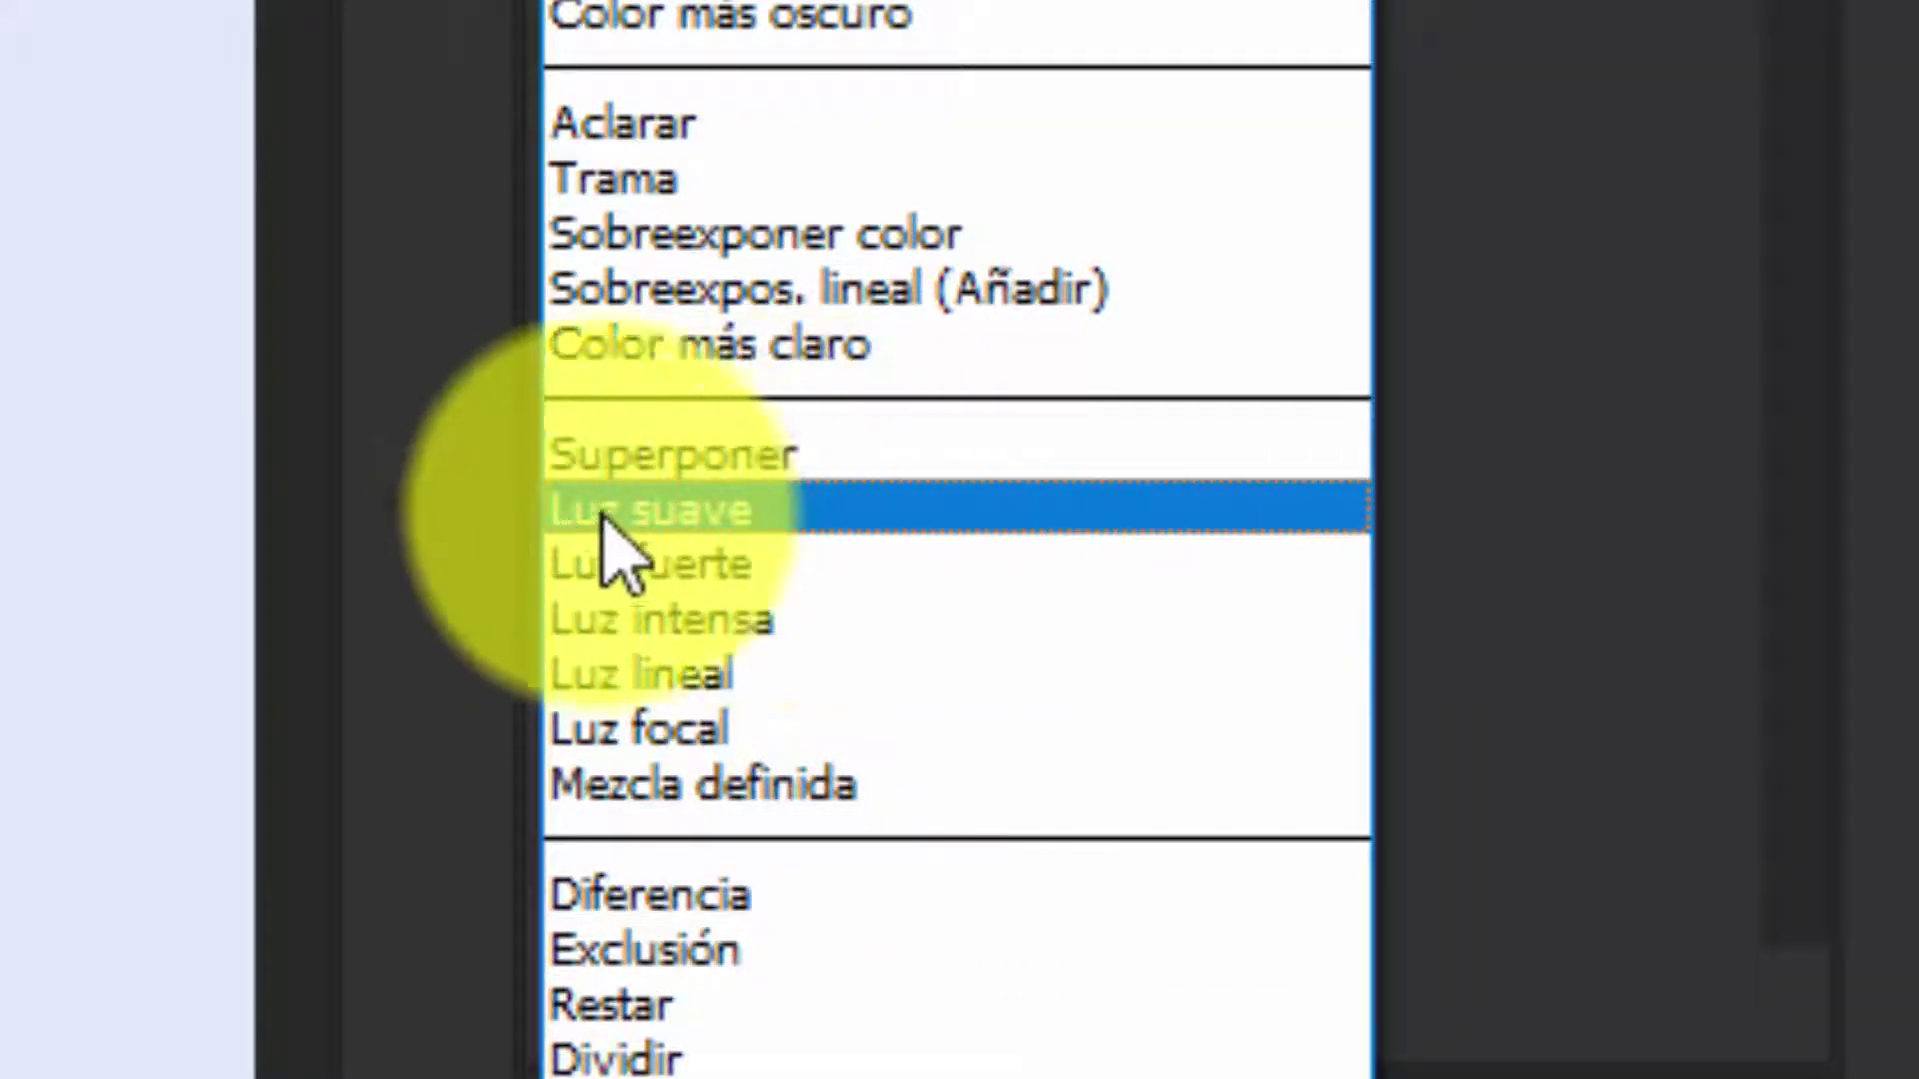
left_click(822, 508)
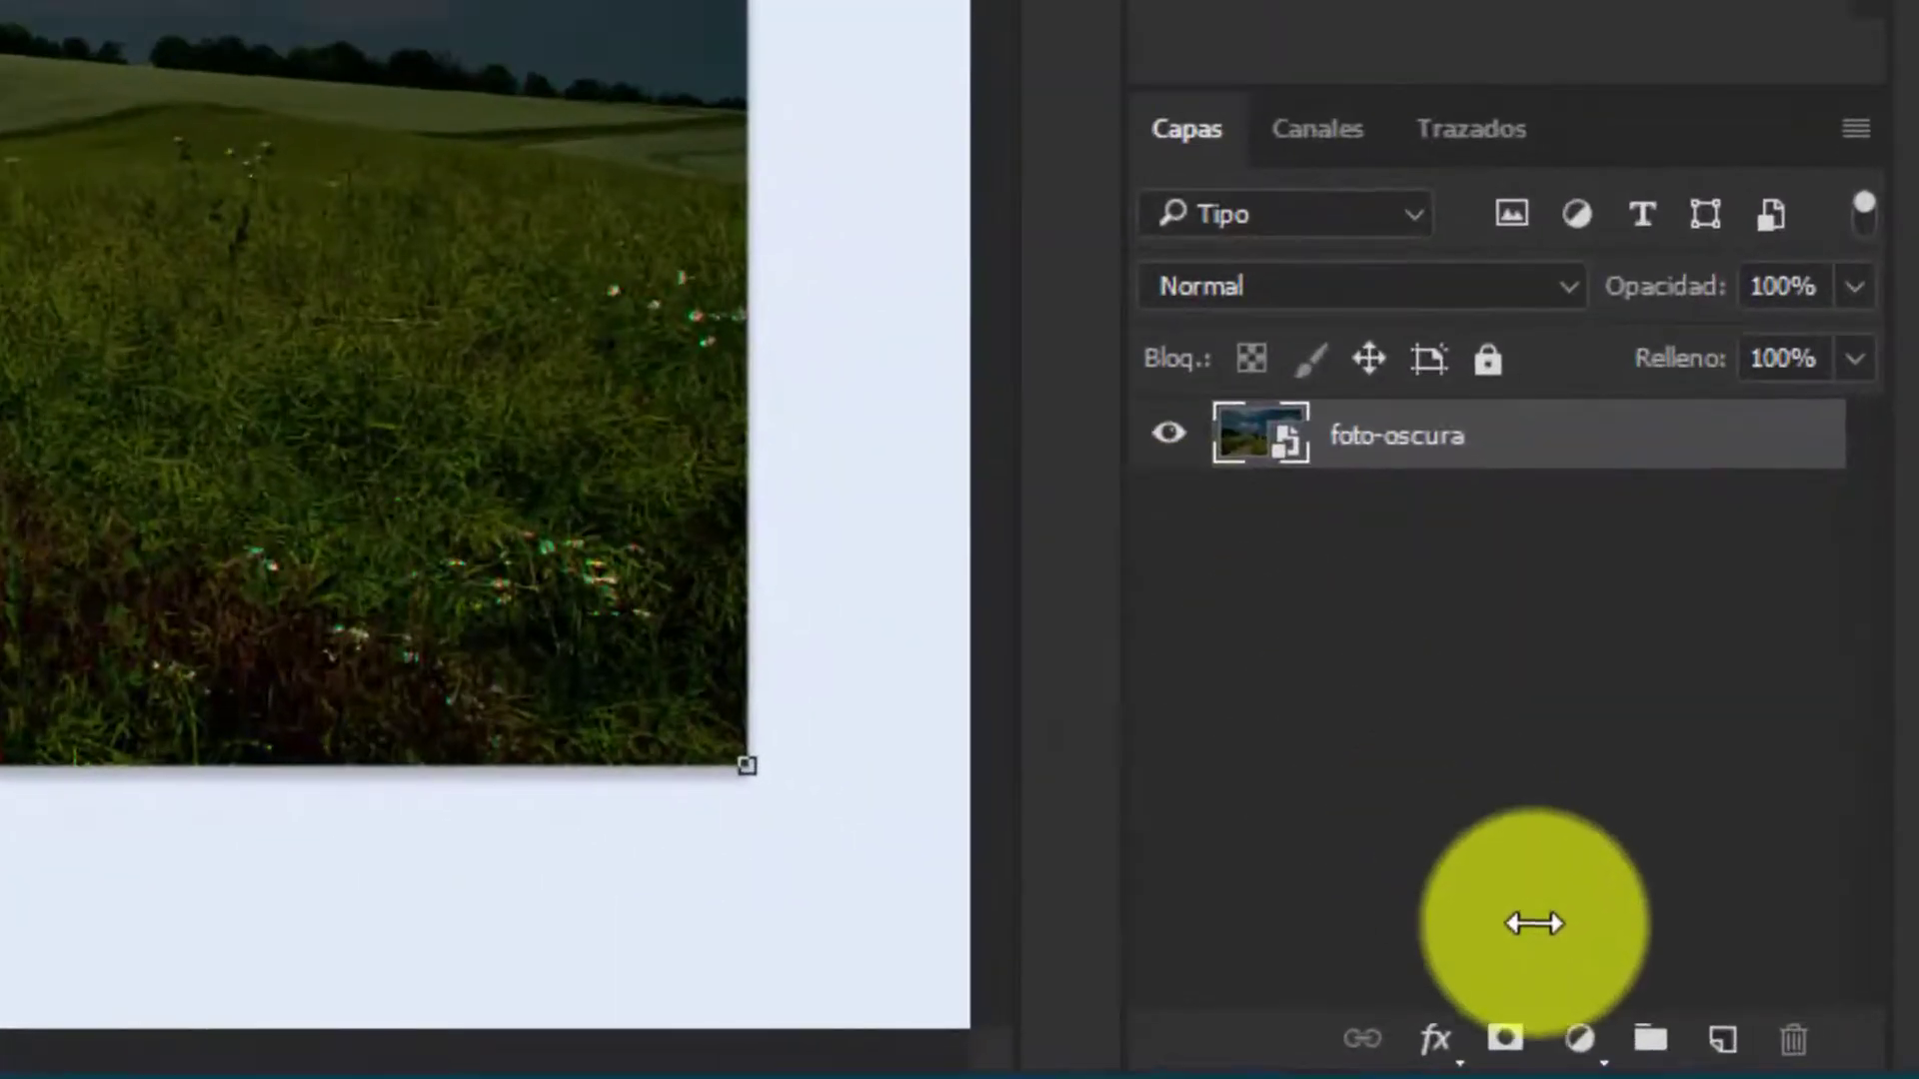
Add a Brillo/contraste adjustment layer with raised brightness, then hide it to compare
left_click(1577, 1044)
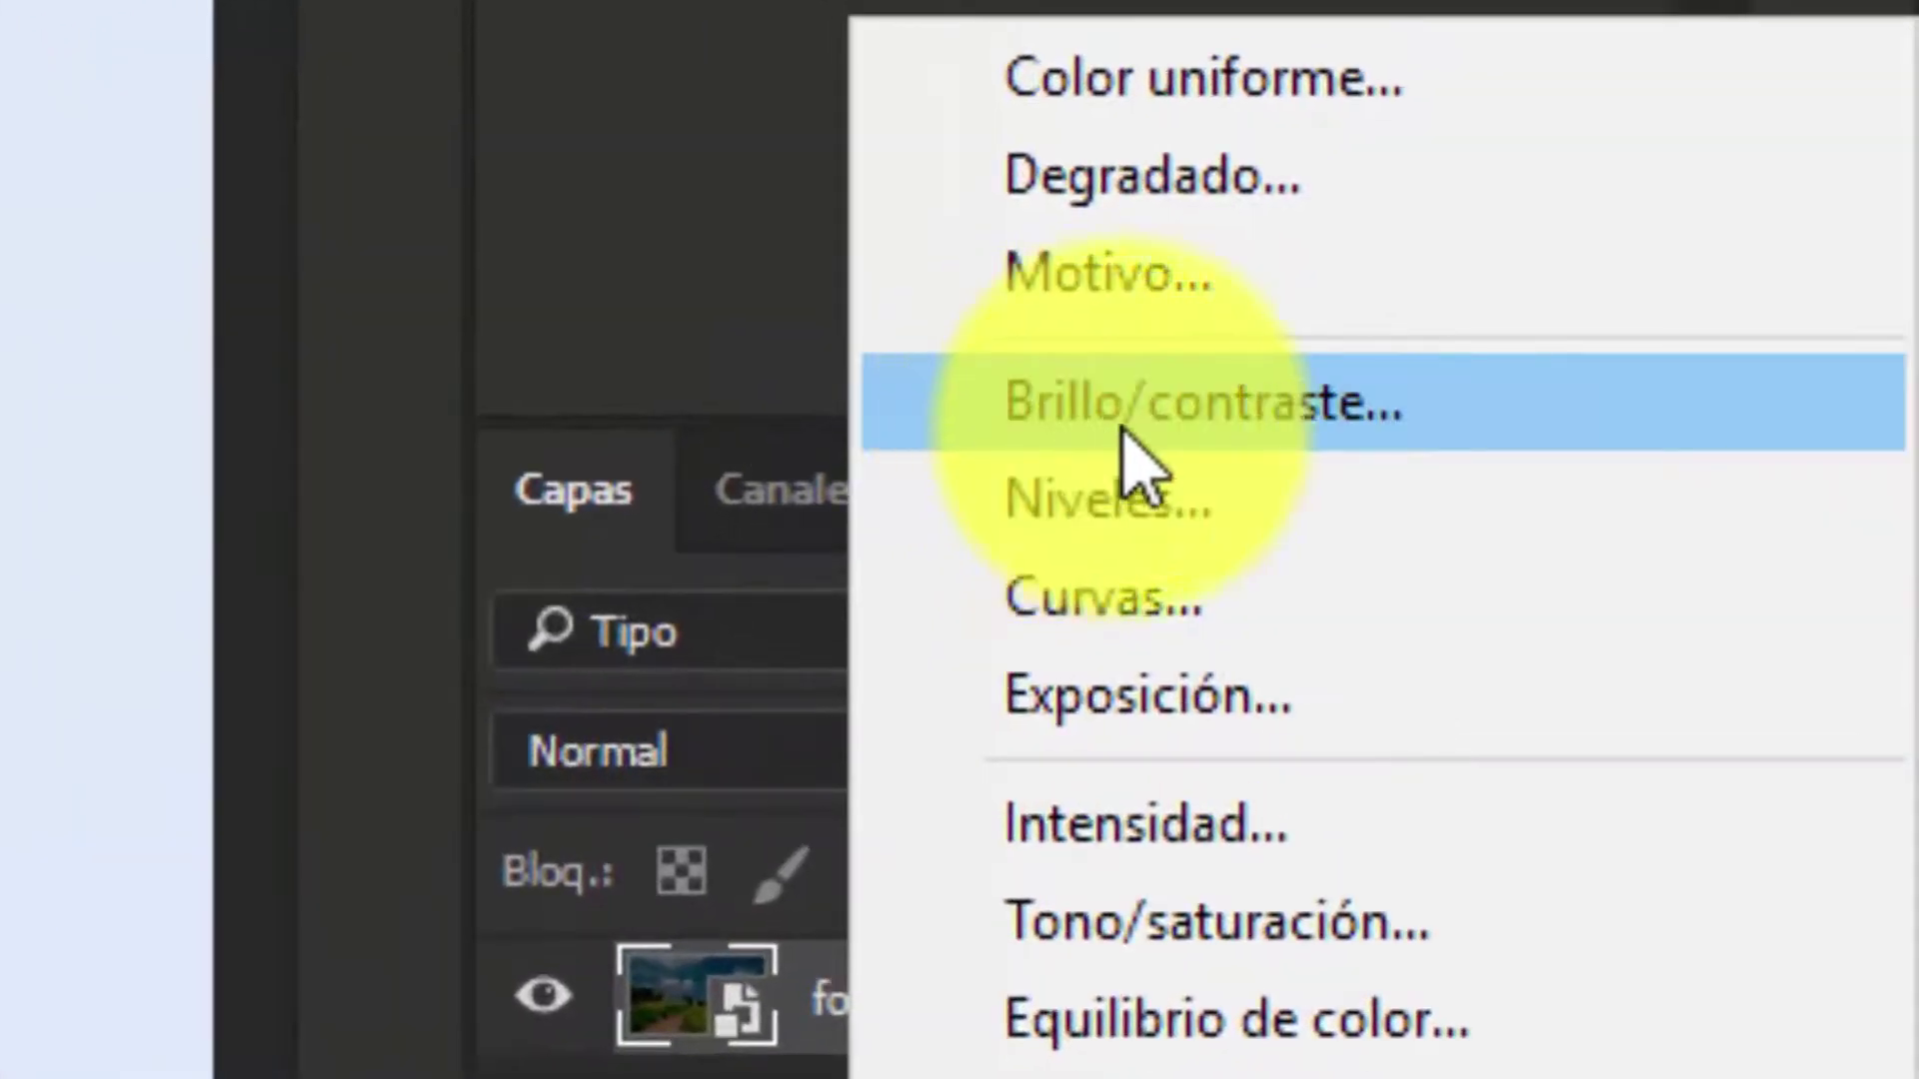
left_click(1240, 408)
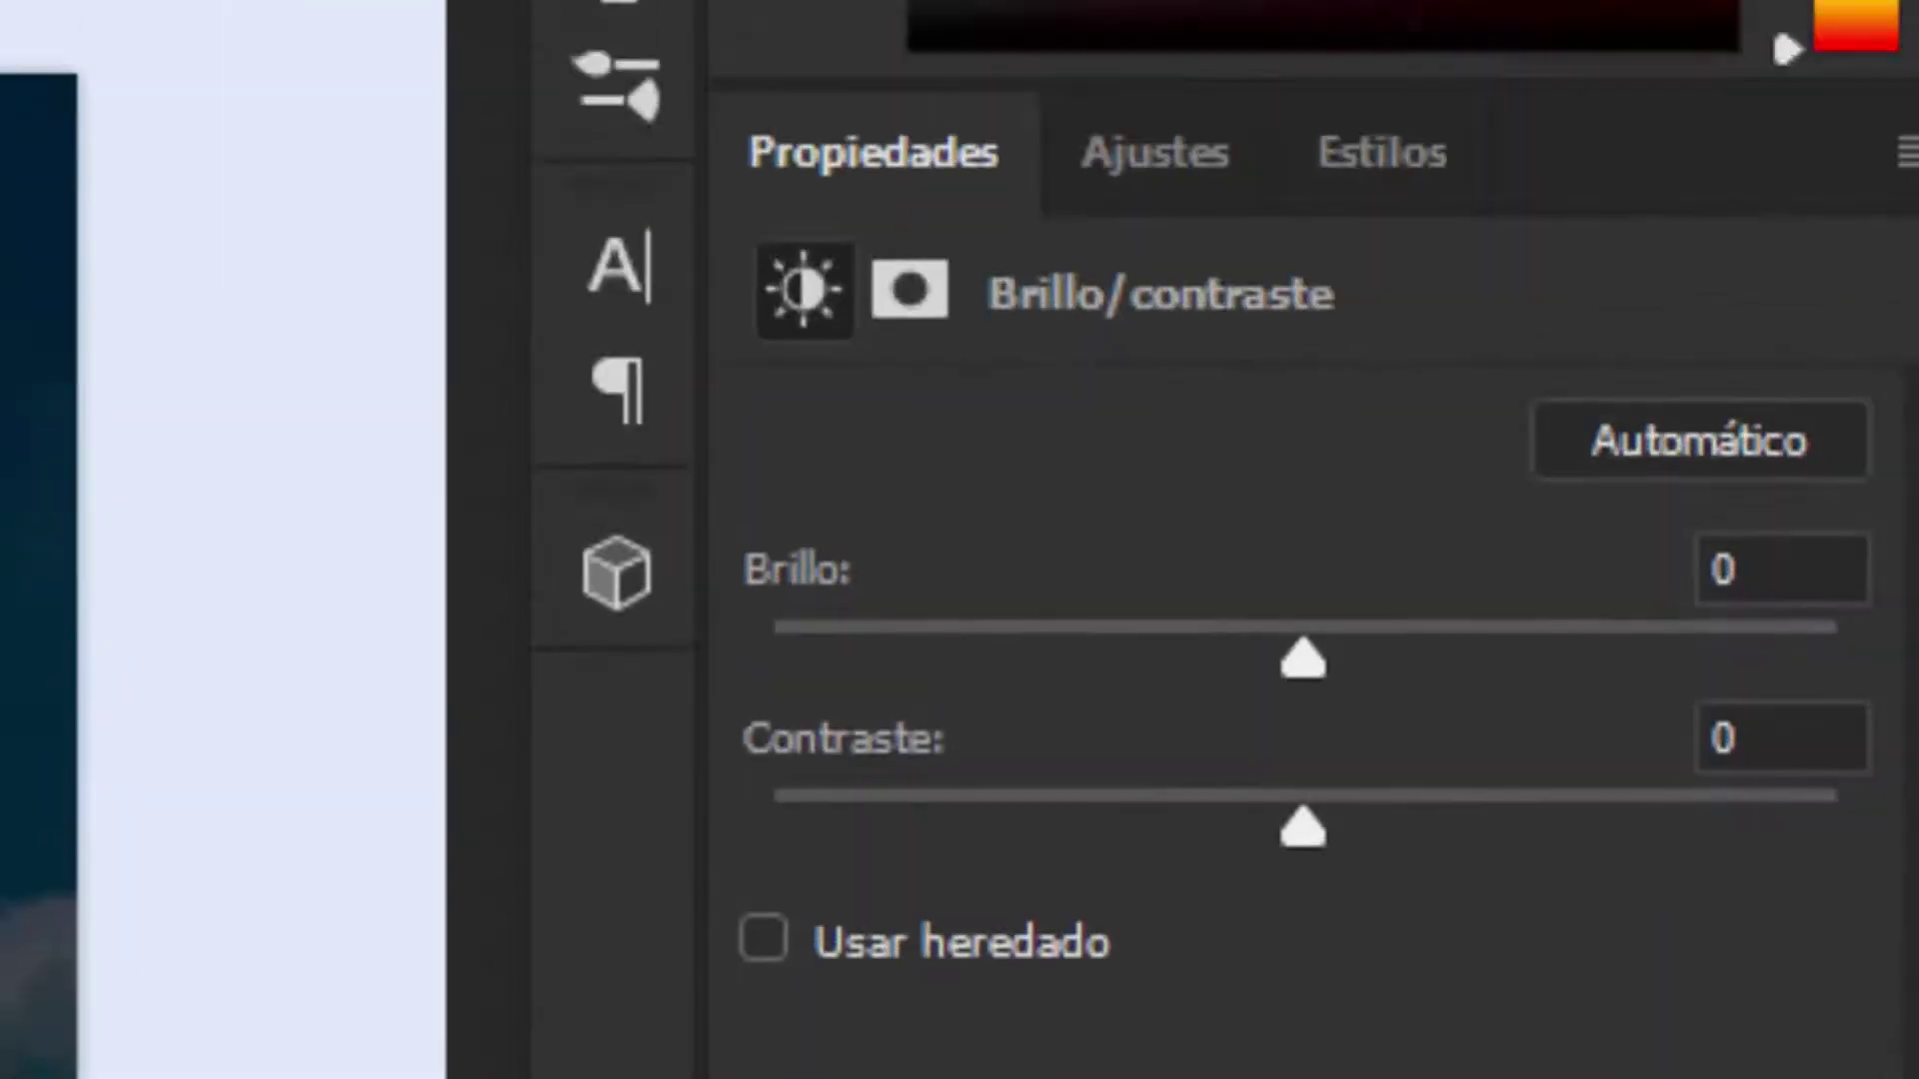
left_click(1294, 654)
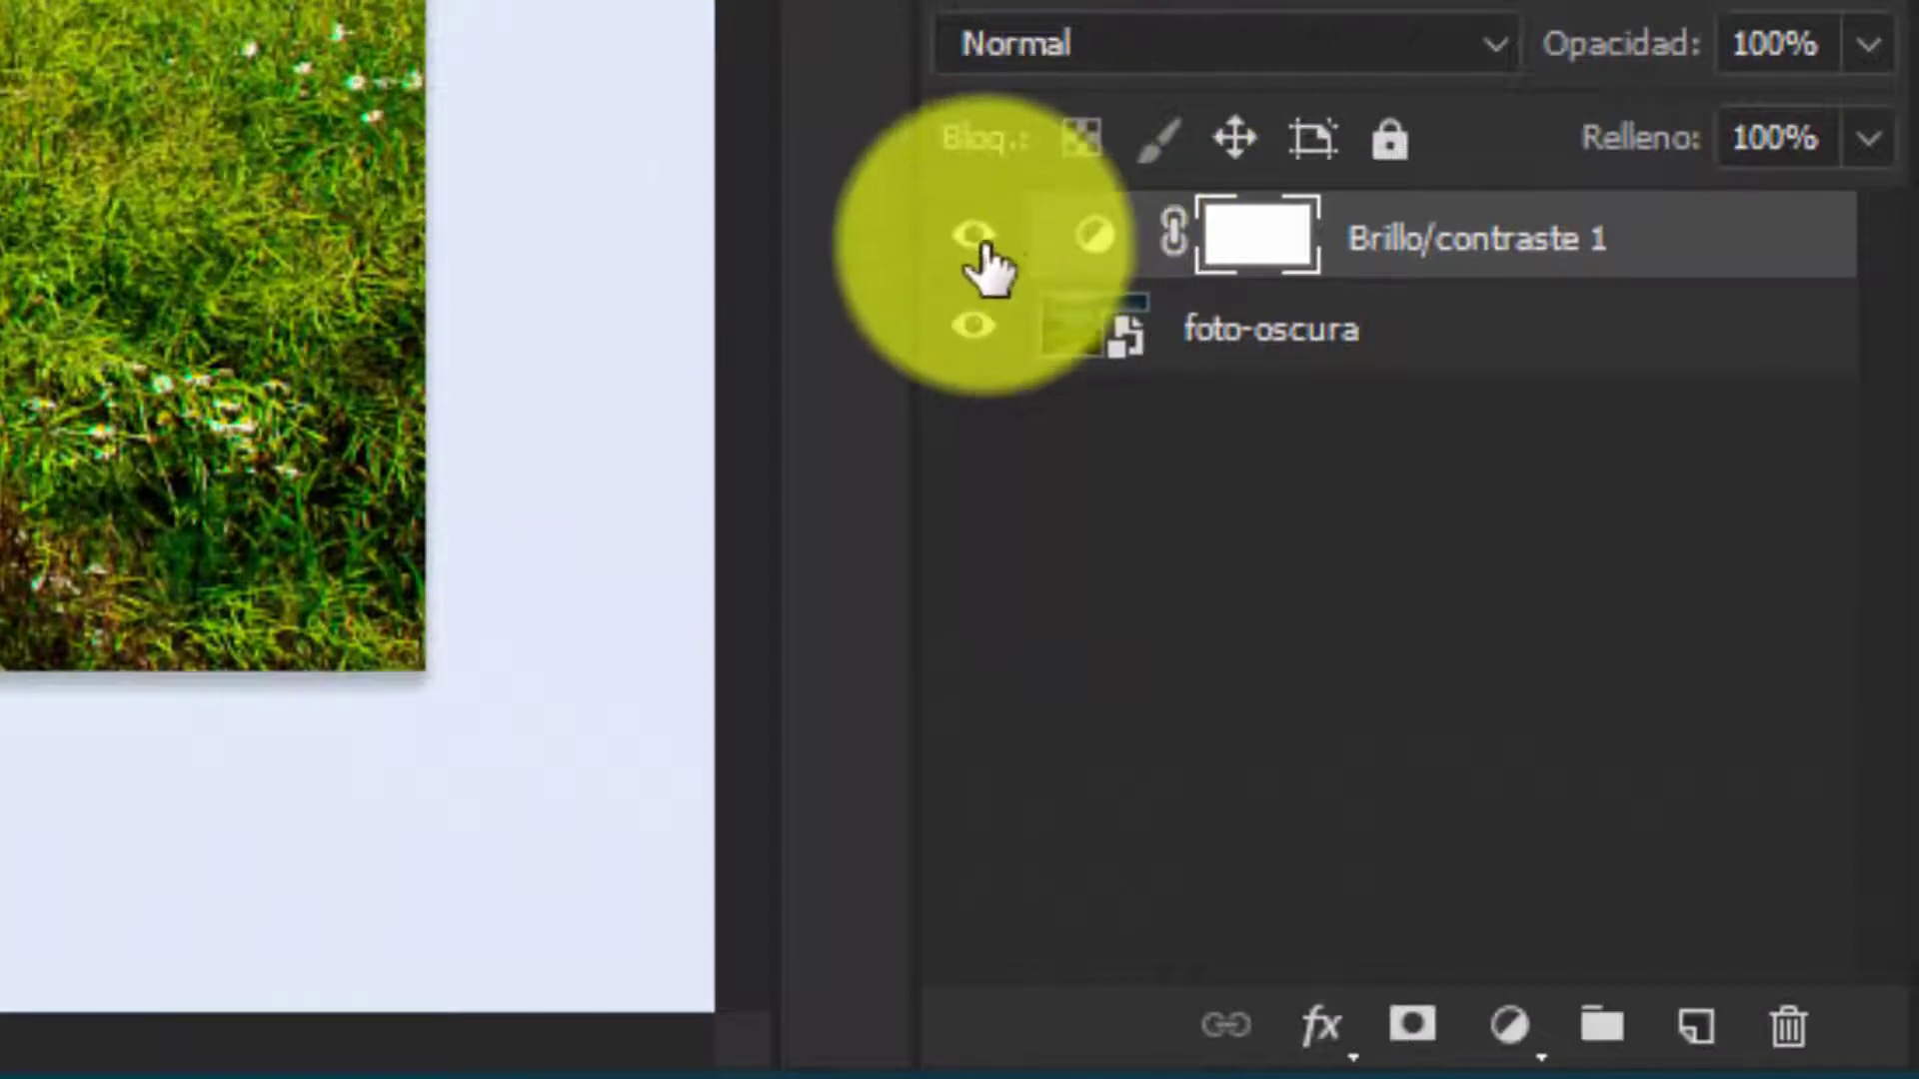
left_click(977, 239)
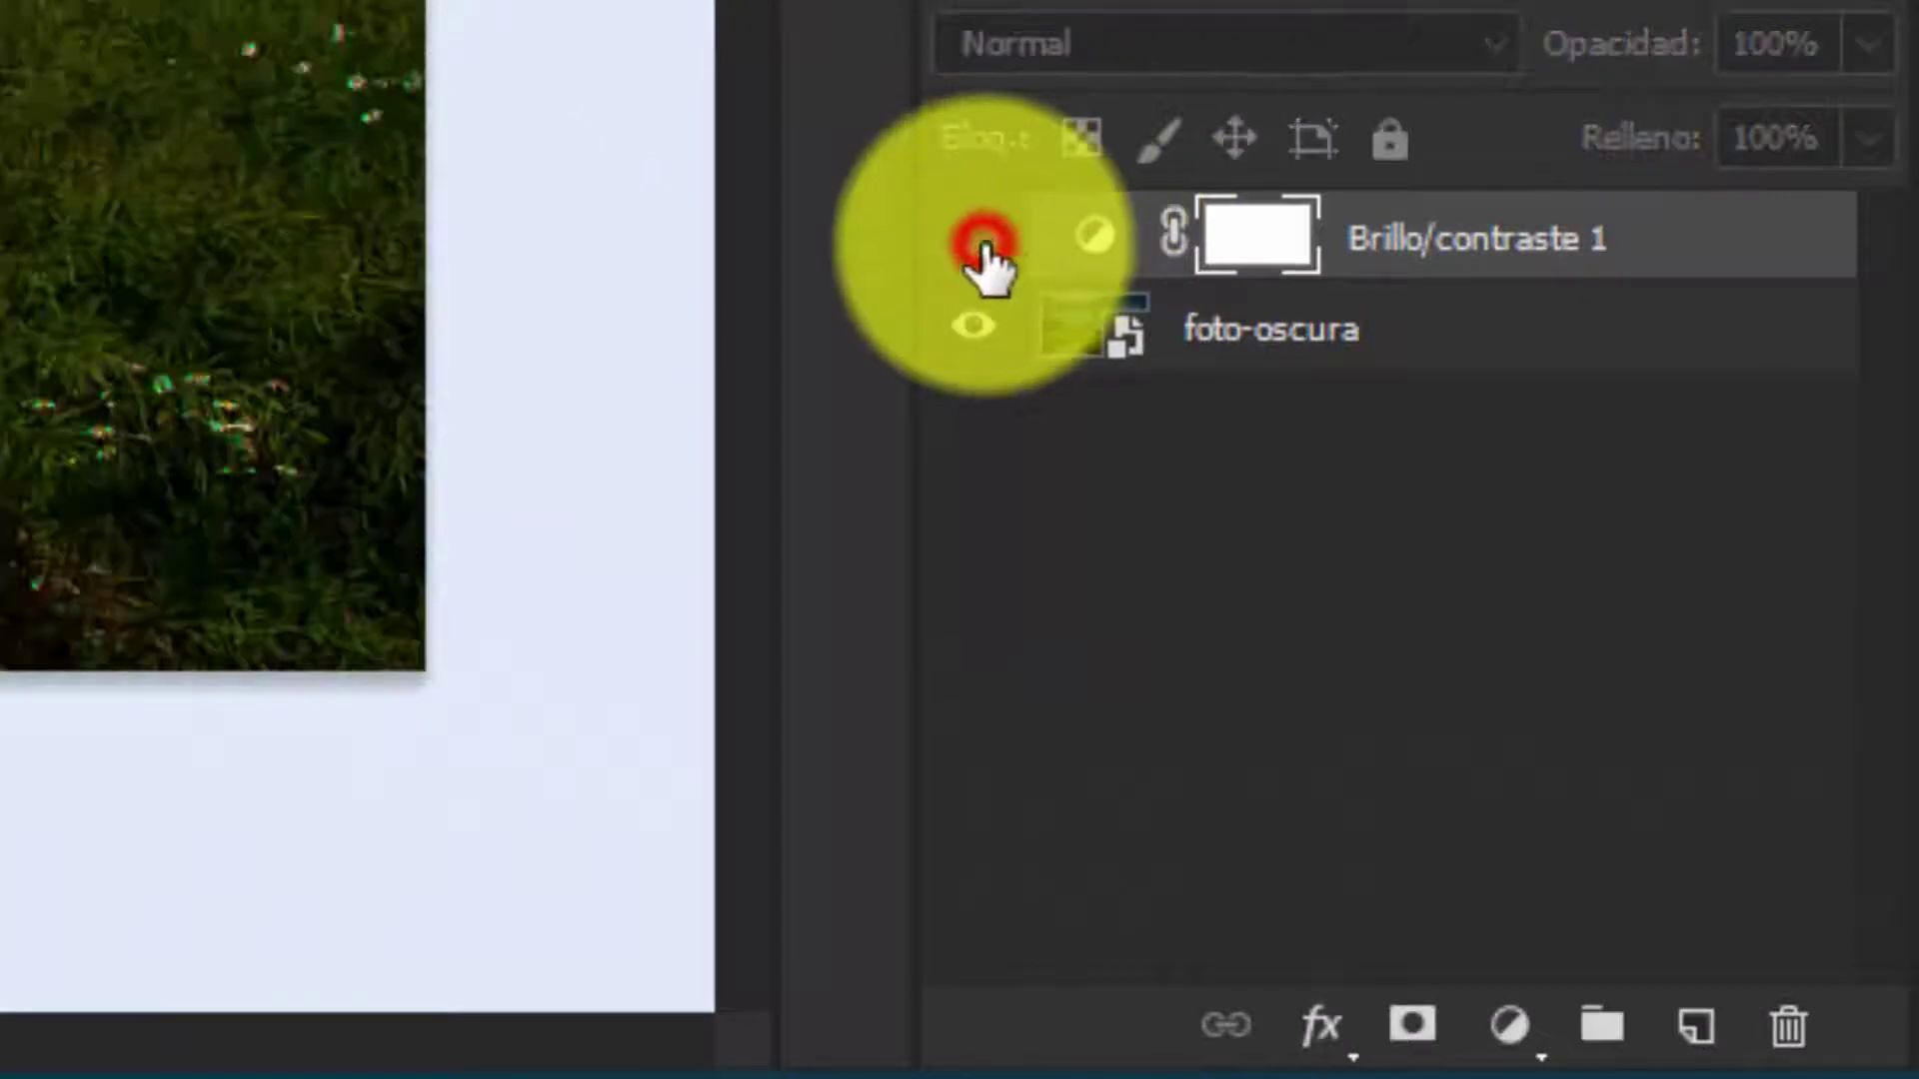
Add a Niveles adjustment layer with the white input level lowered to 82
left_click(1507, 1034)
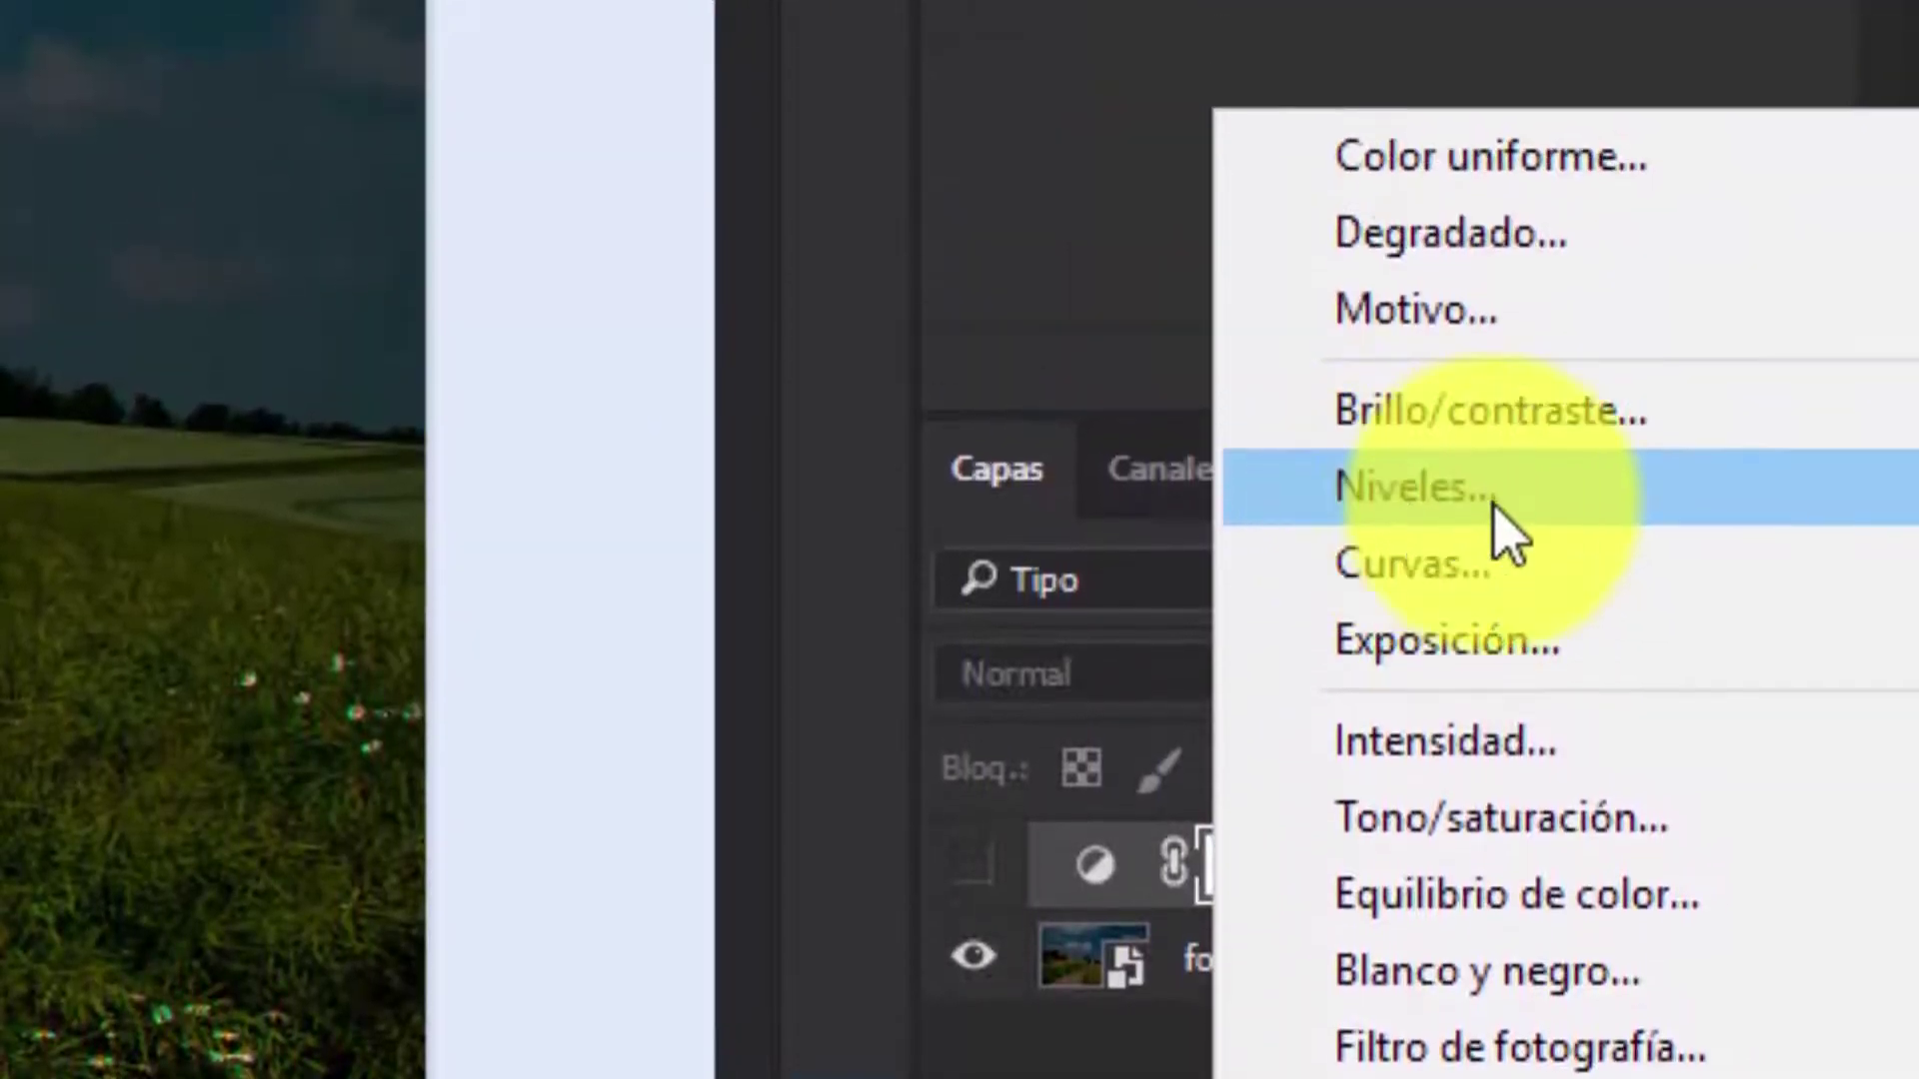
left_click(1492, 500)
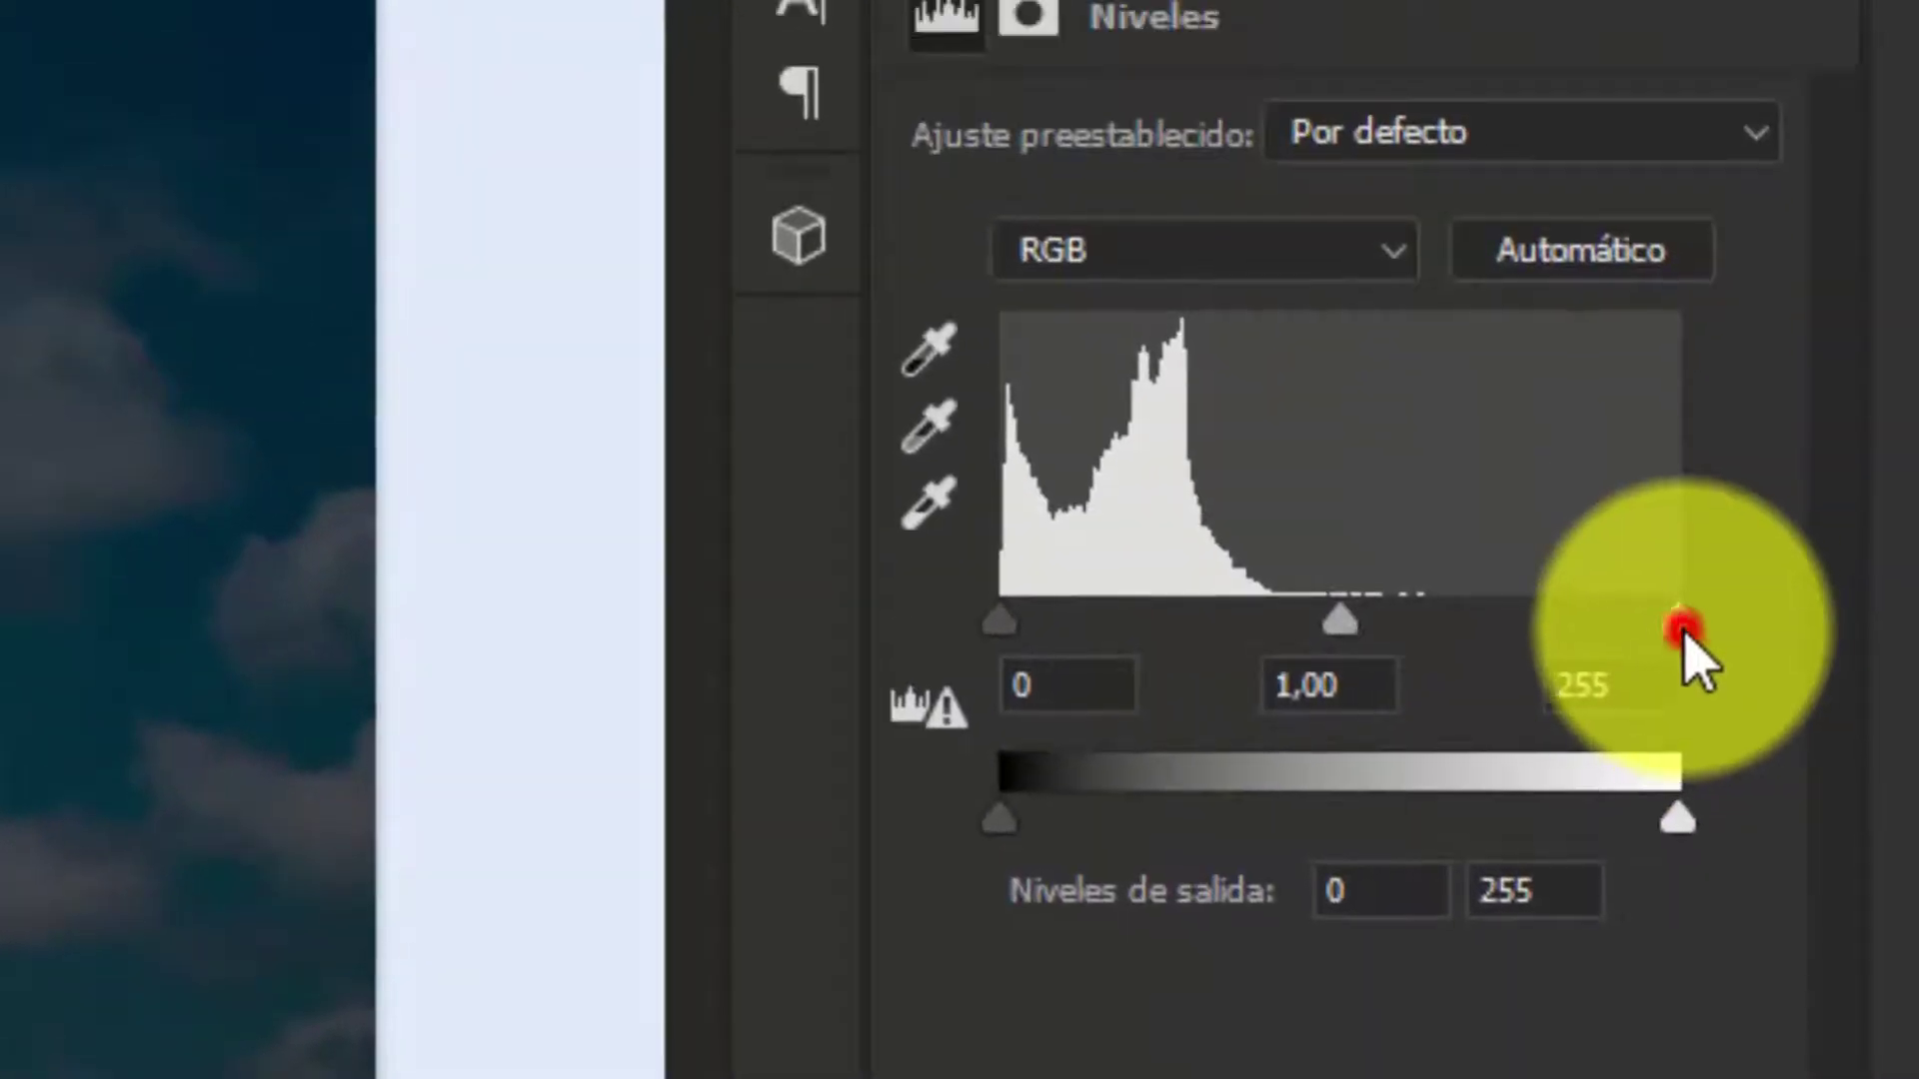
mouse_move(1683, 624)
left_mouse_down()
mouse_move(1217, 583)
mouse_move(1190, 565)
left_mouse_up()
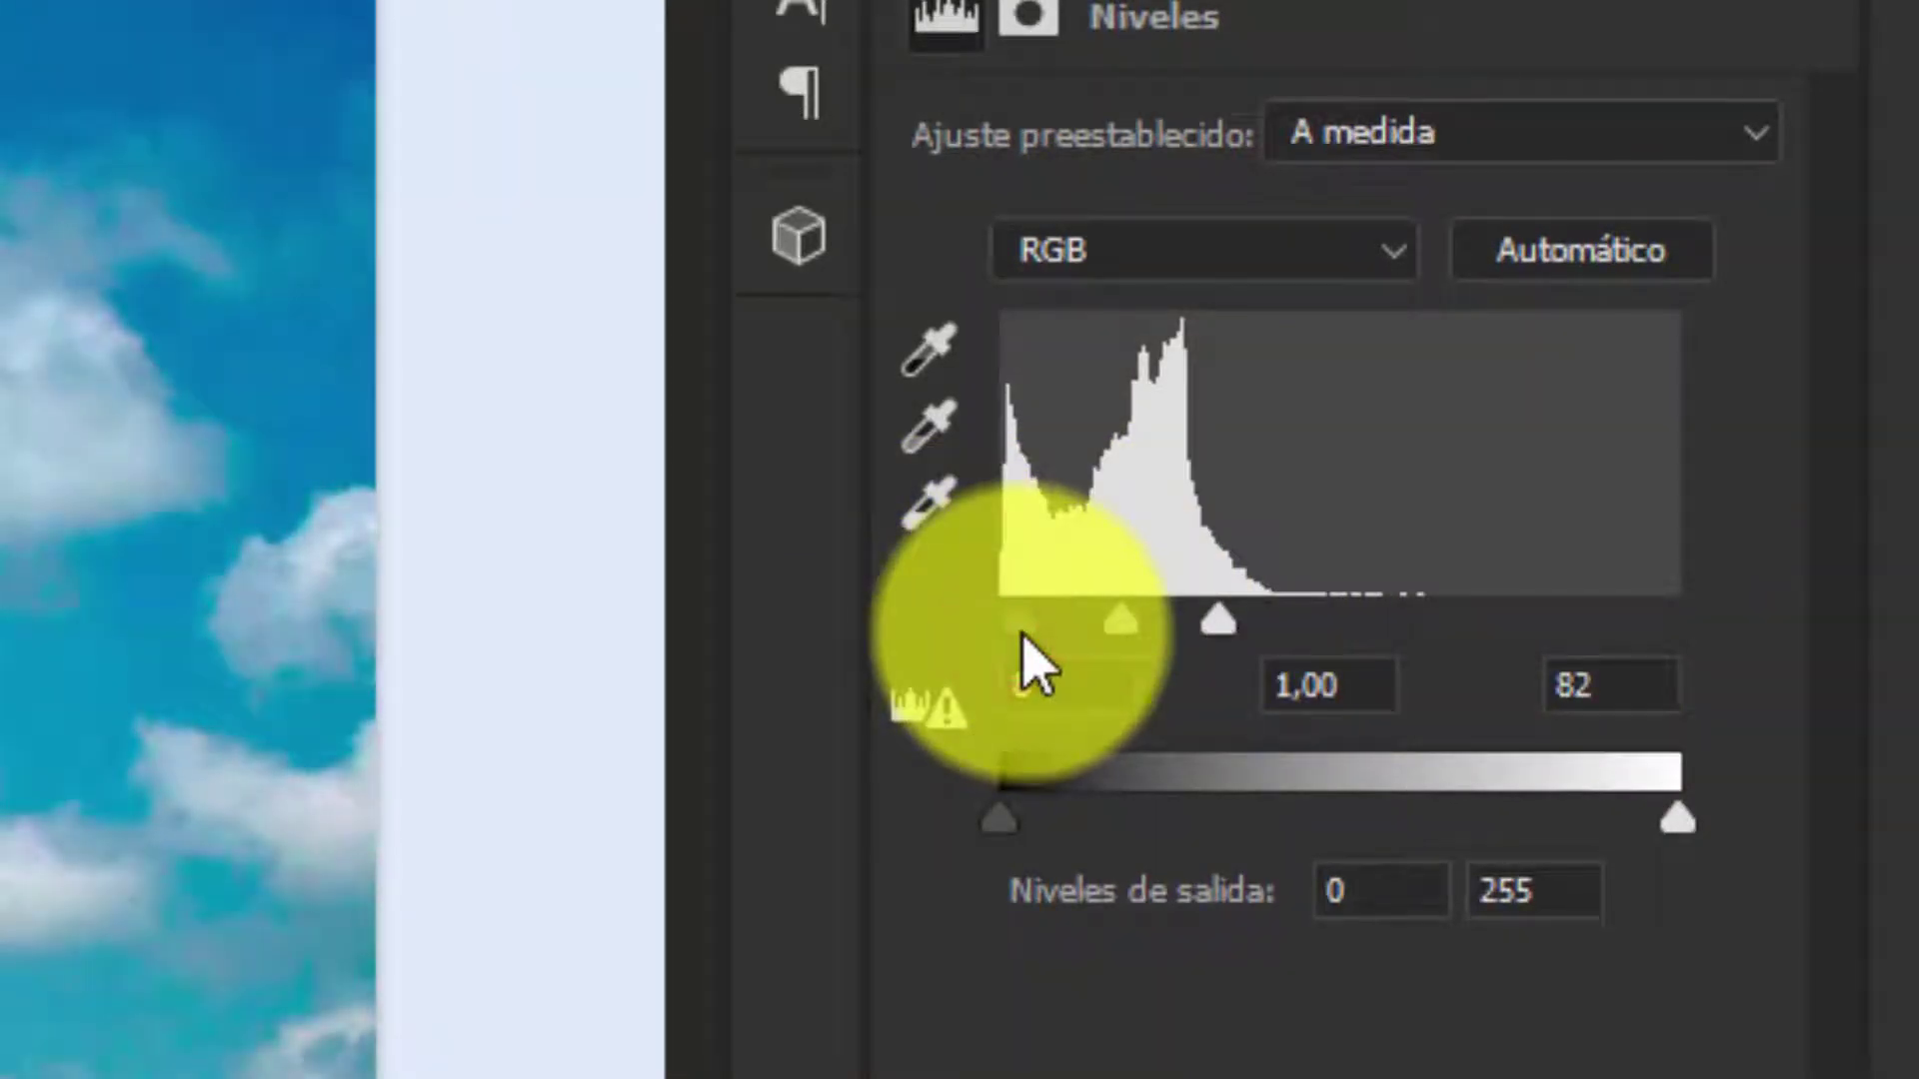
left_click_drag(1005, 631, 1003, 651)
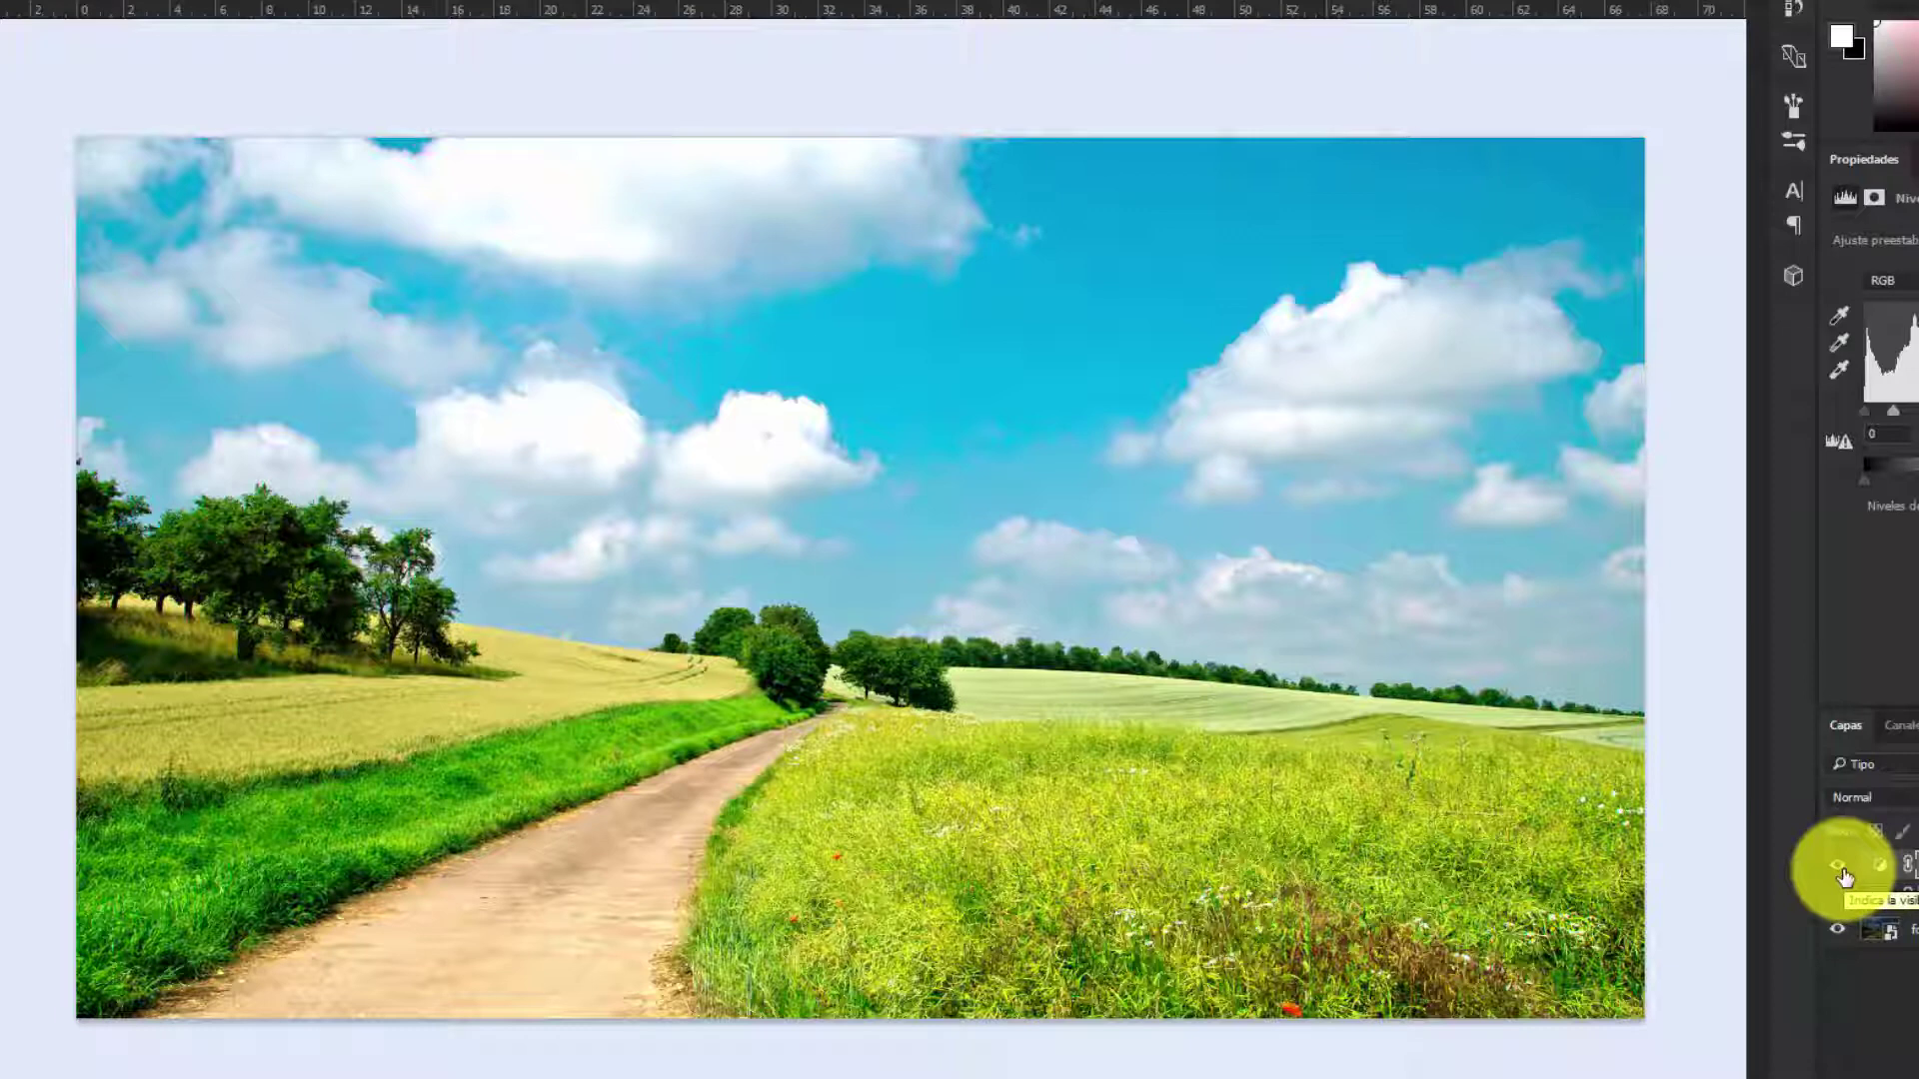
Hide Niveles 1 and add a Curvas adjustment with a curve point lifted upward
left_click(1839, 865)
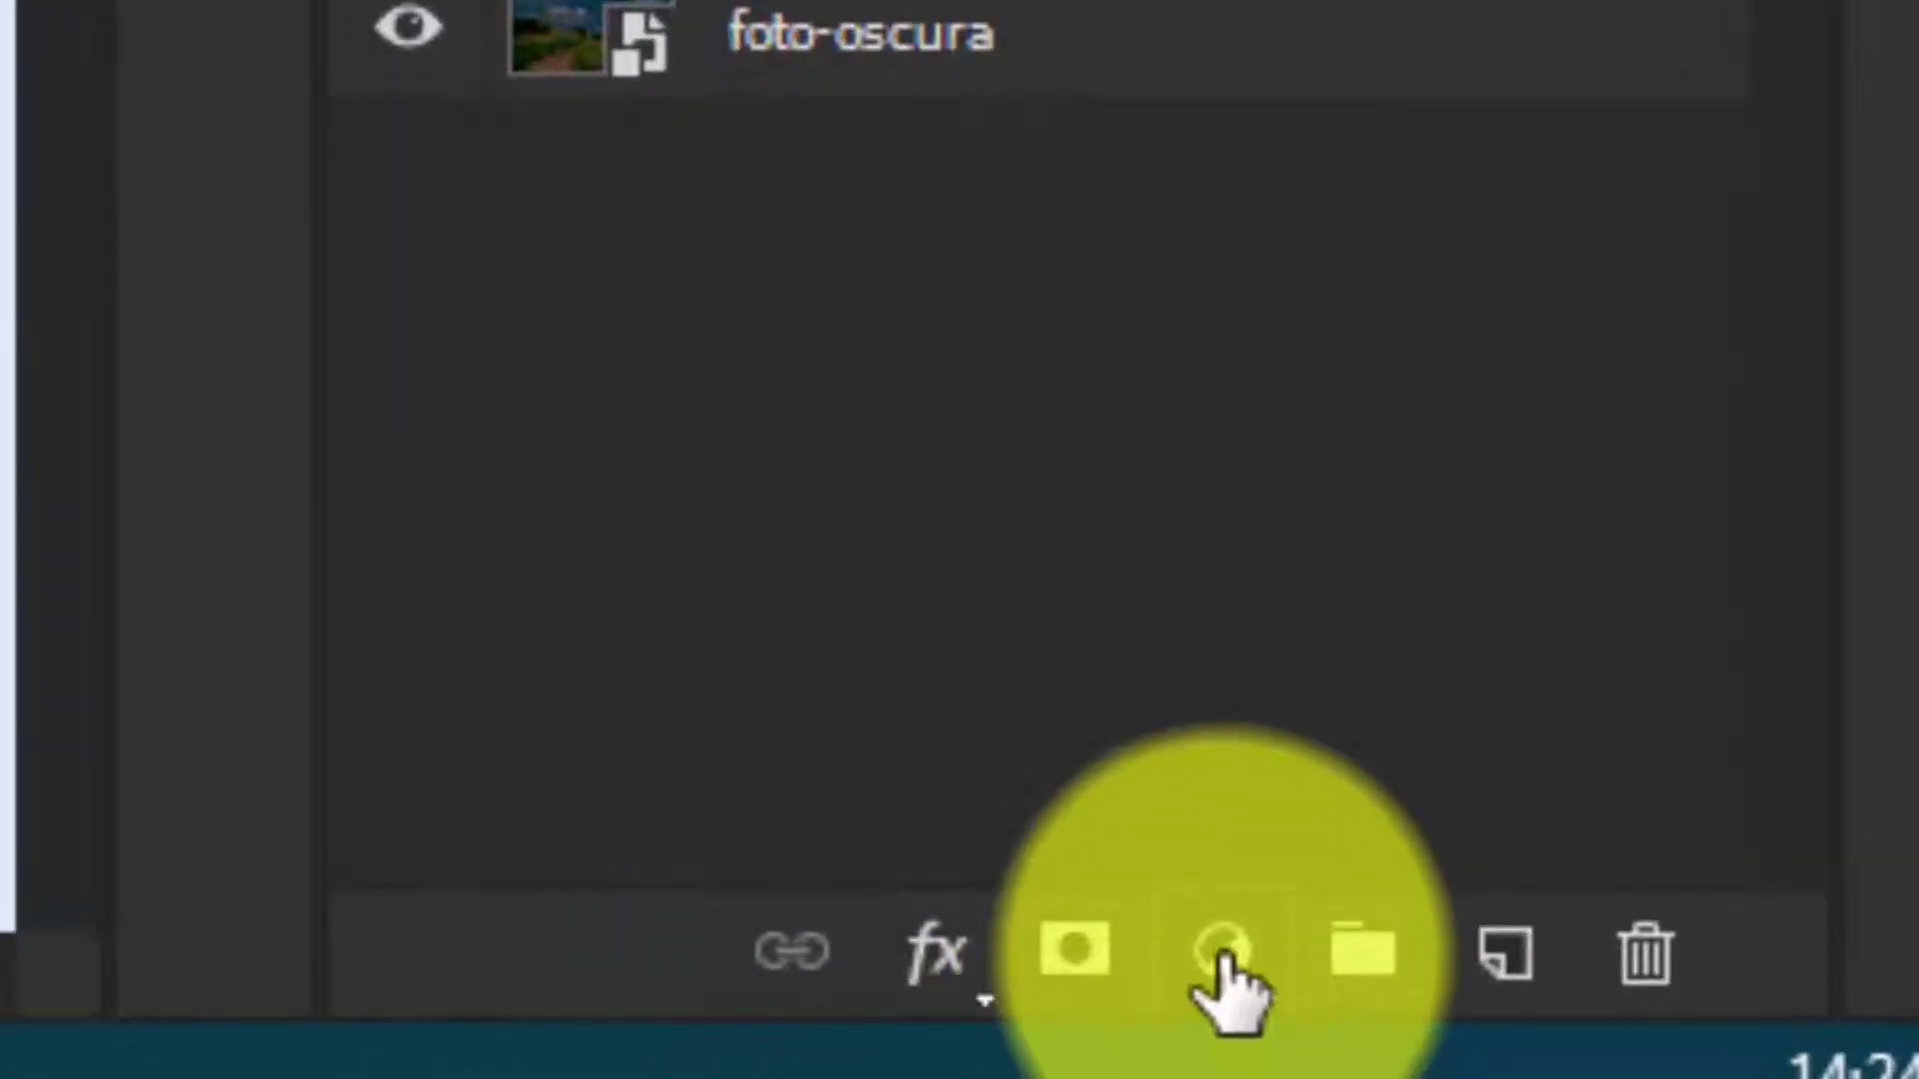
left_click(1221, 954)
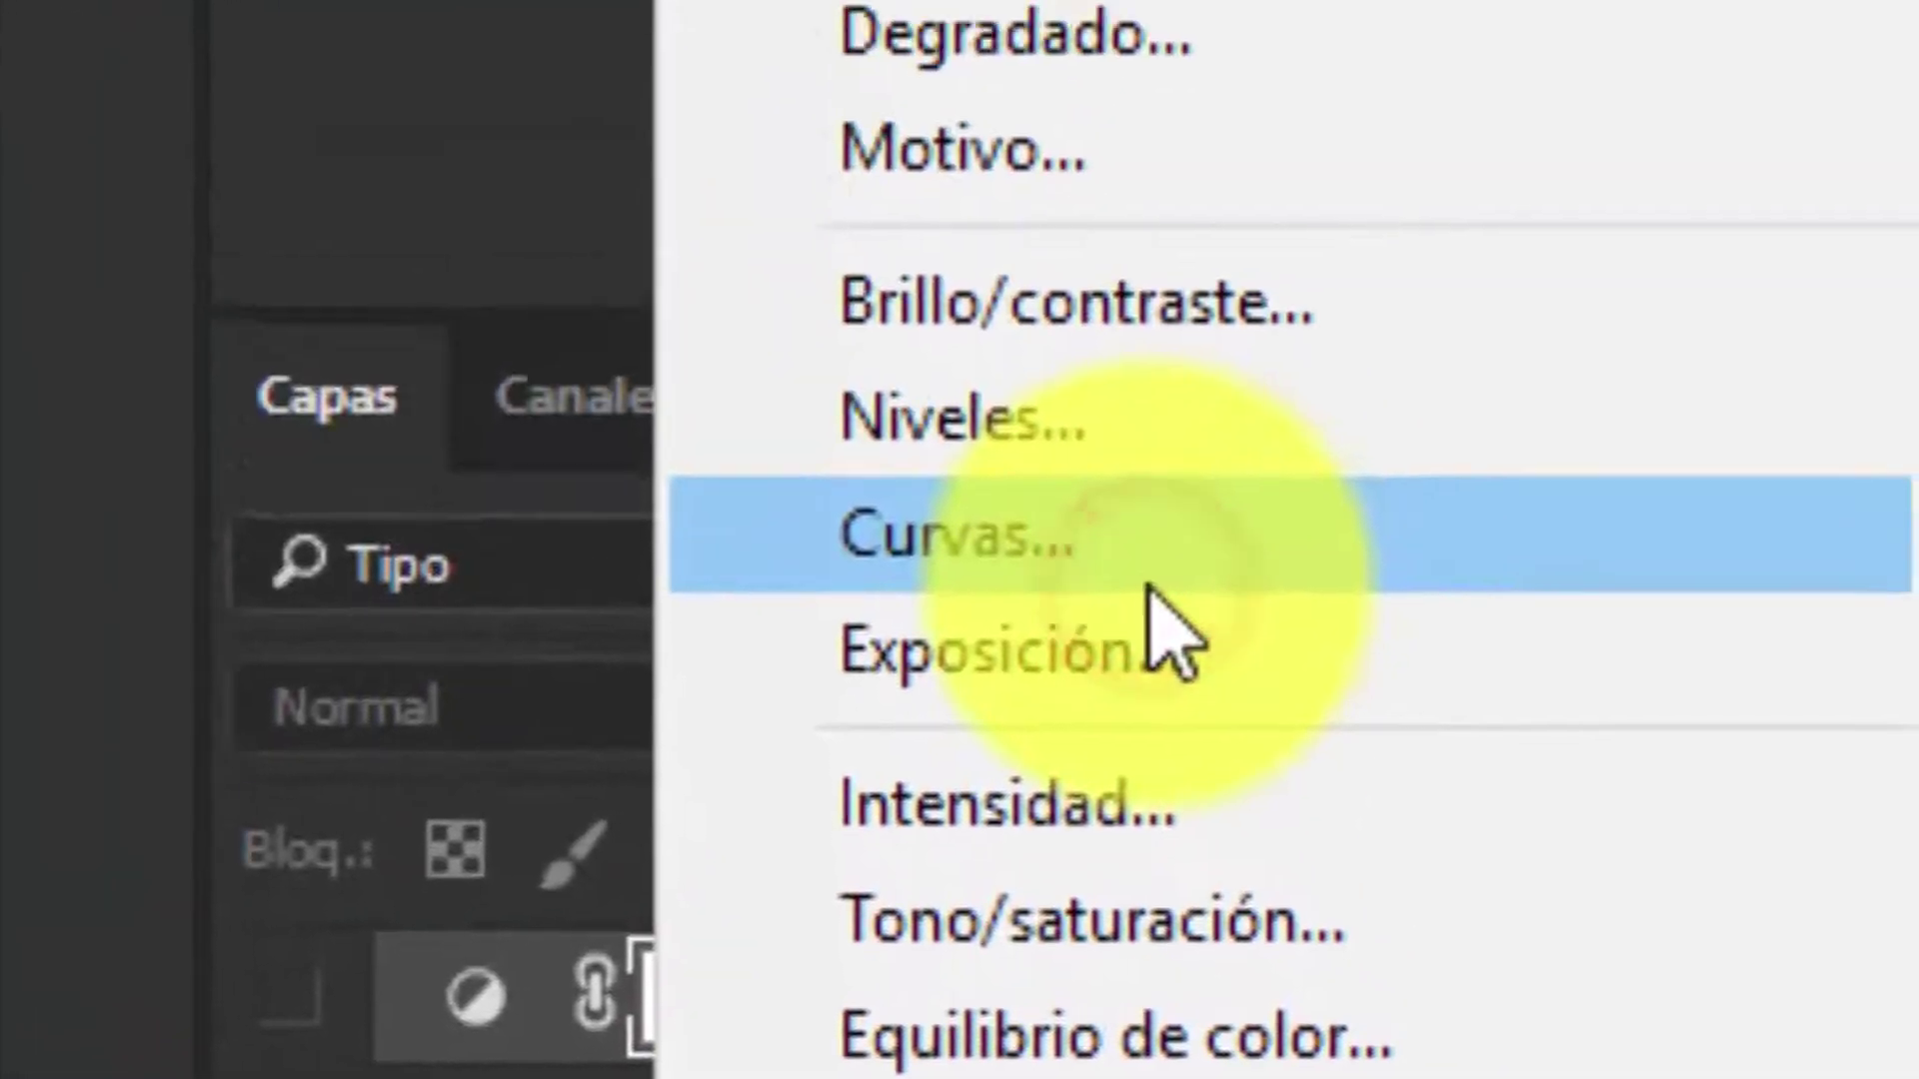
left_click(1149, 580)
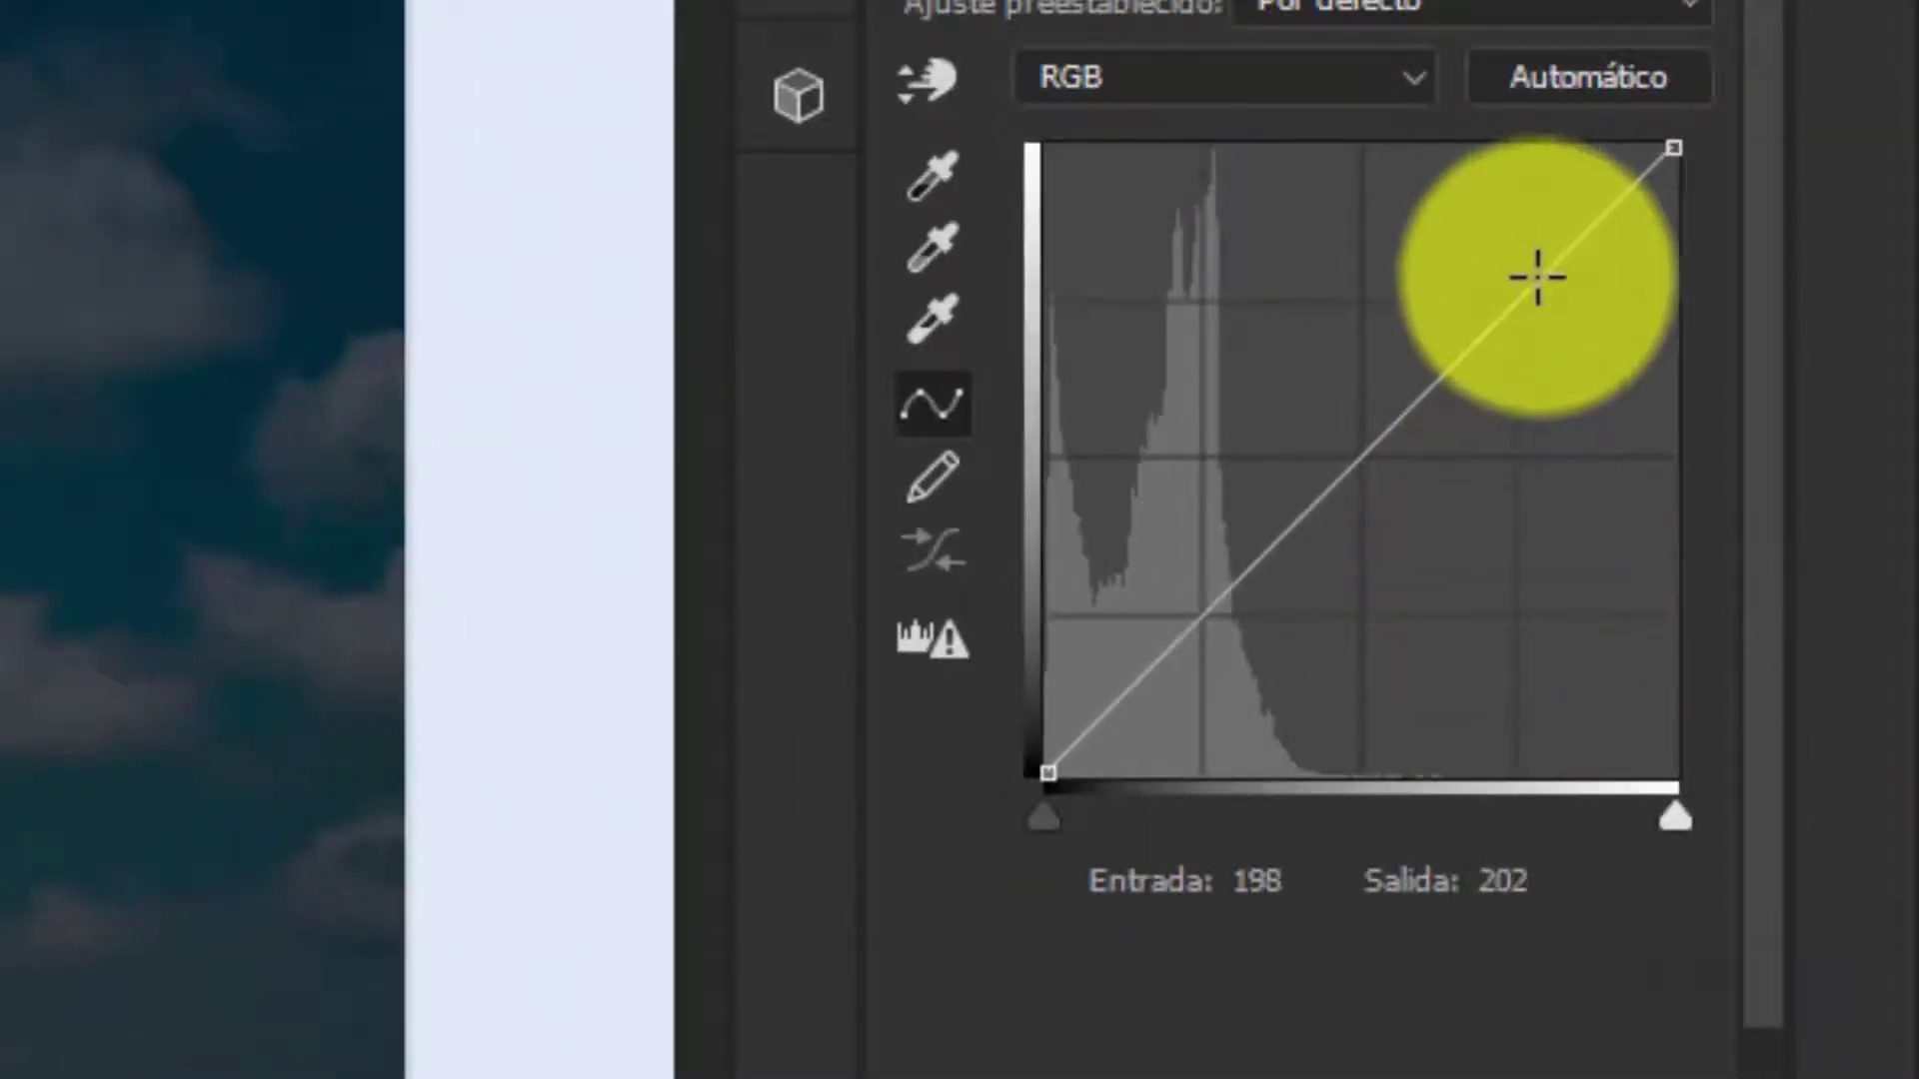
left_click_drag(1538, 283, 1522, 249)
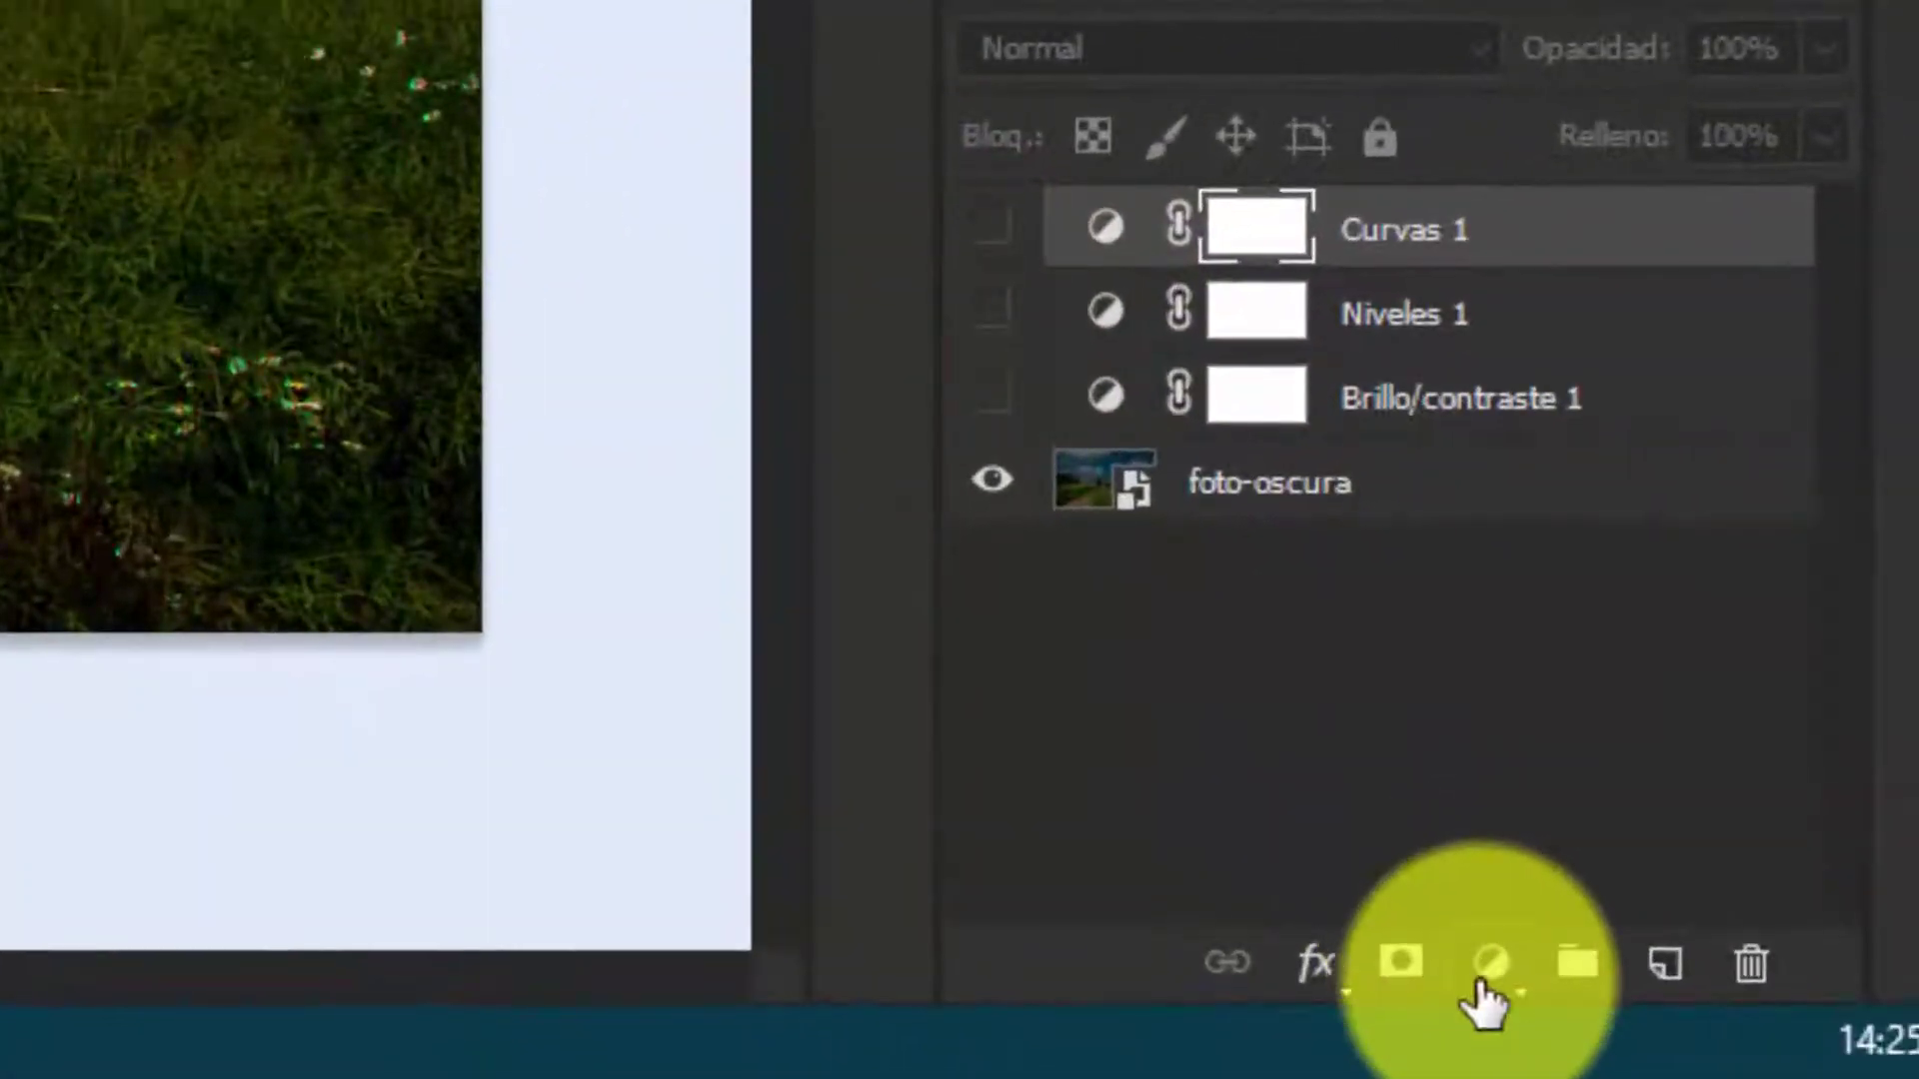
Add an Exposición adjustment with exposure at +0,11 and gamma correction raised
left_click(1479, 984)
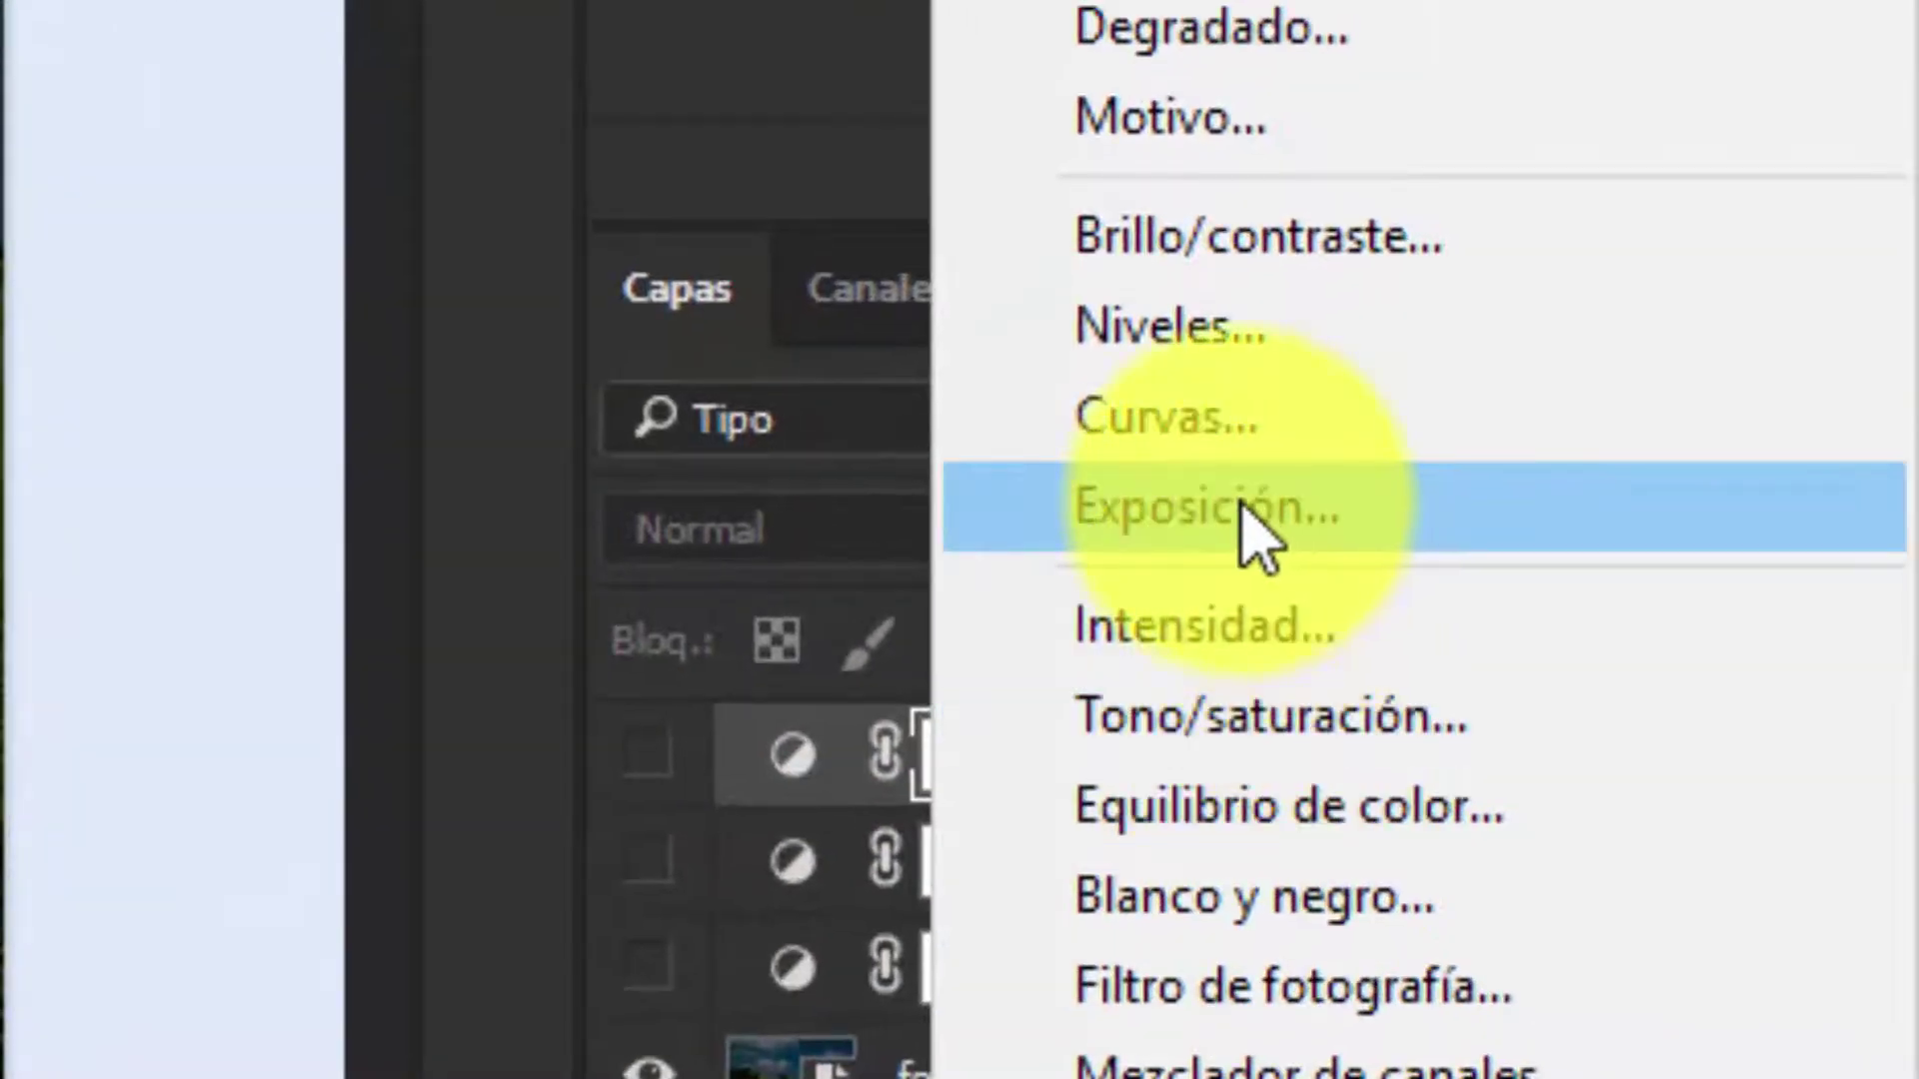
left_click(1250, 529)
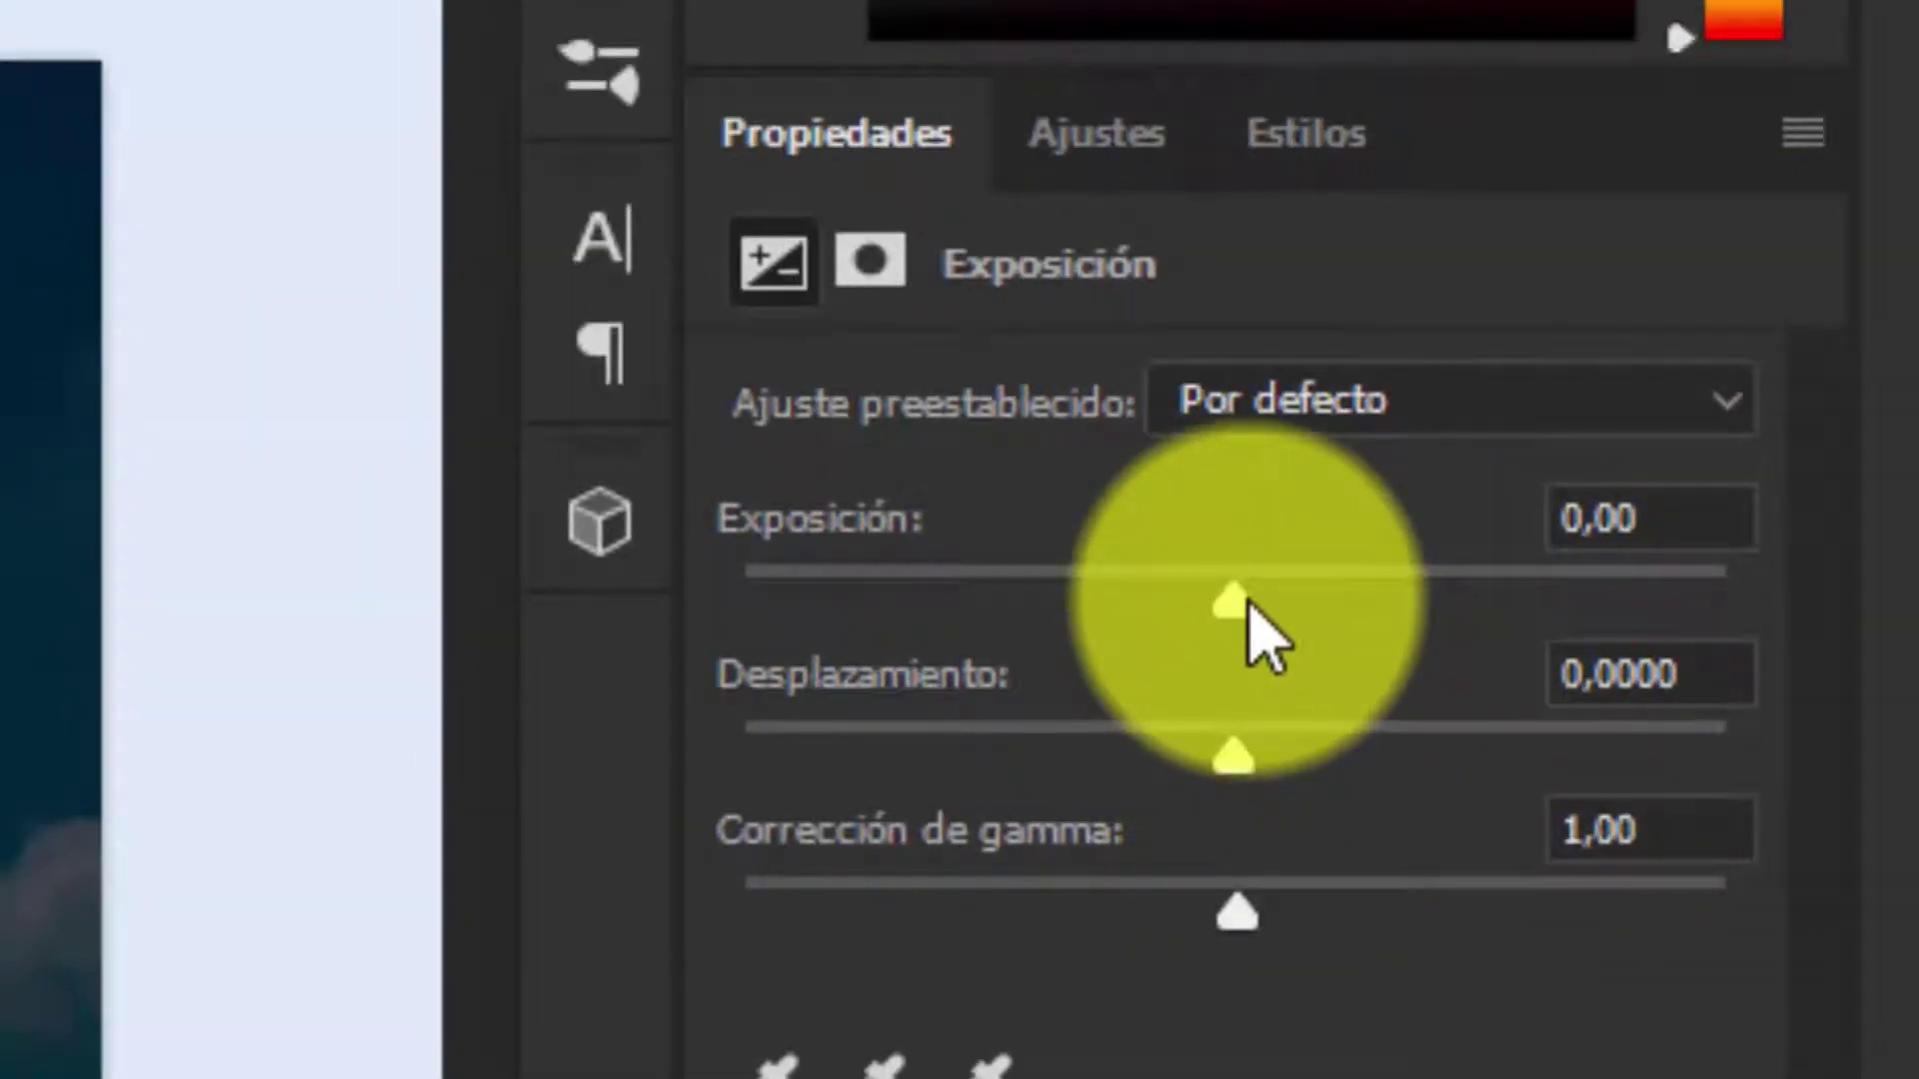
left_click_drag(1239, 597, 1915, 344)
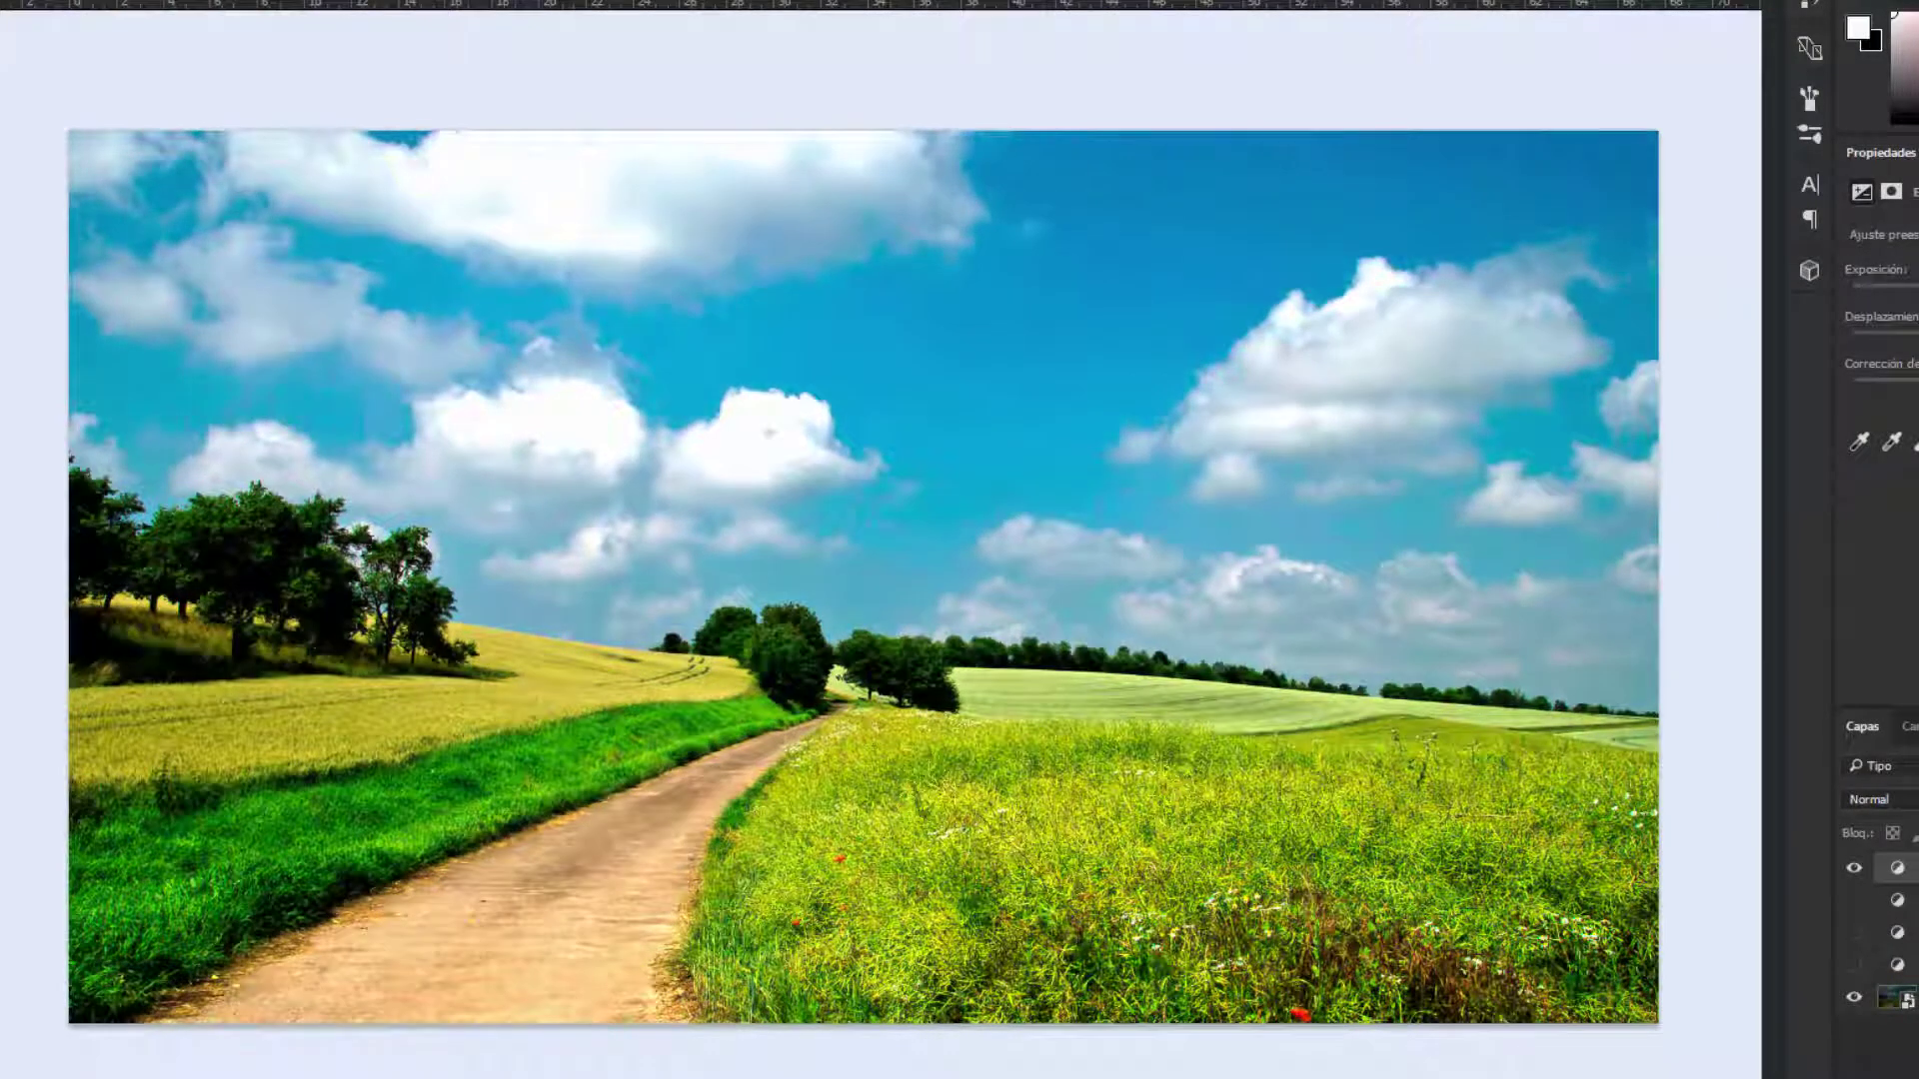
left_click_drag(1905, 378, 1917, 375)
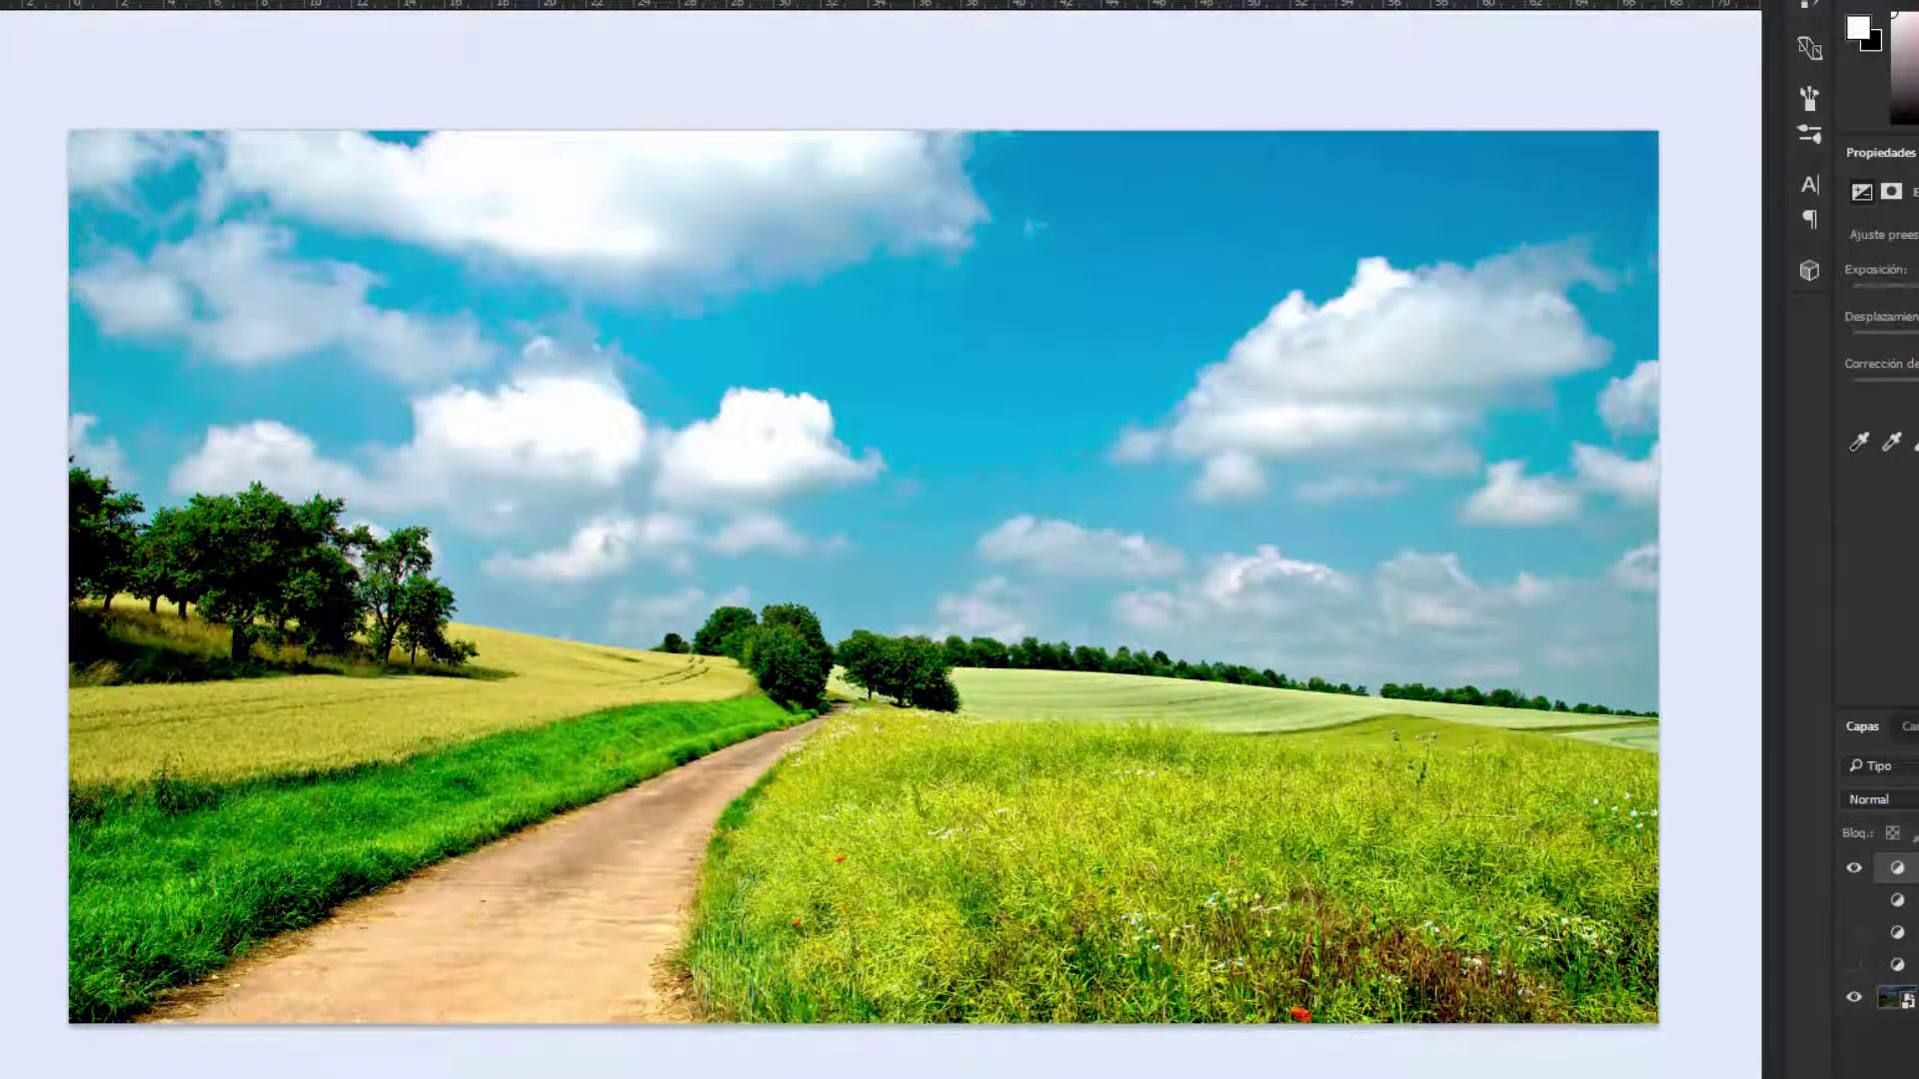
left_click_drag(1915, 380, 1915, 390)
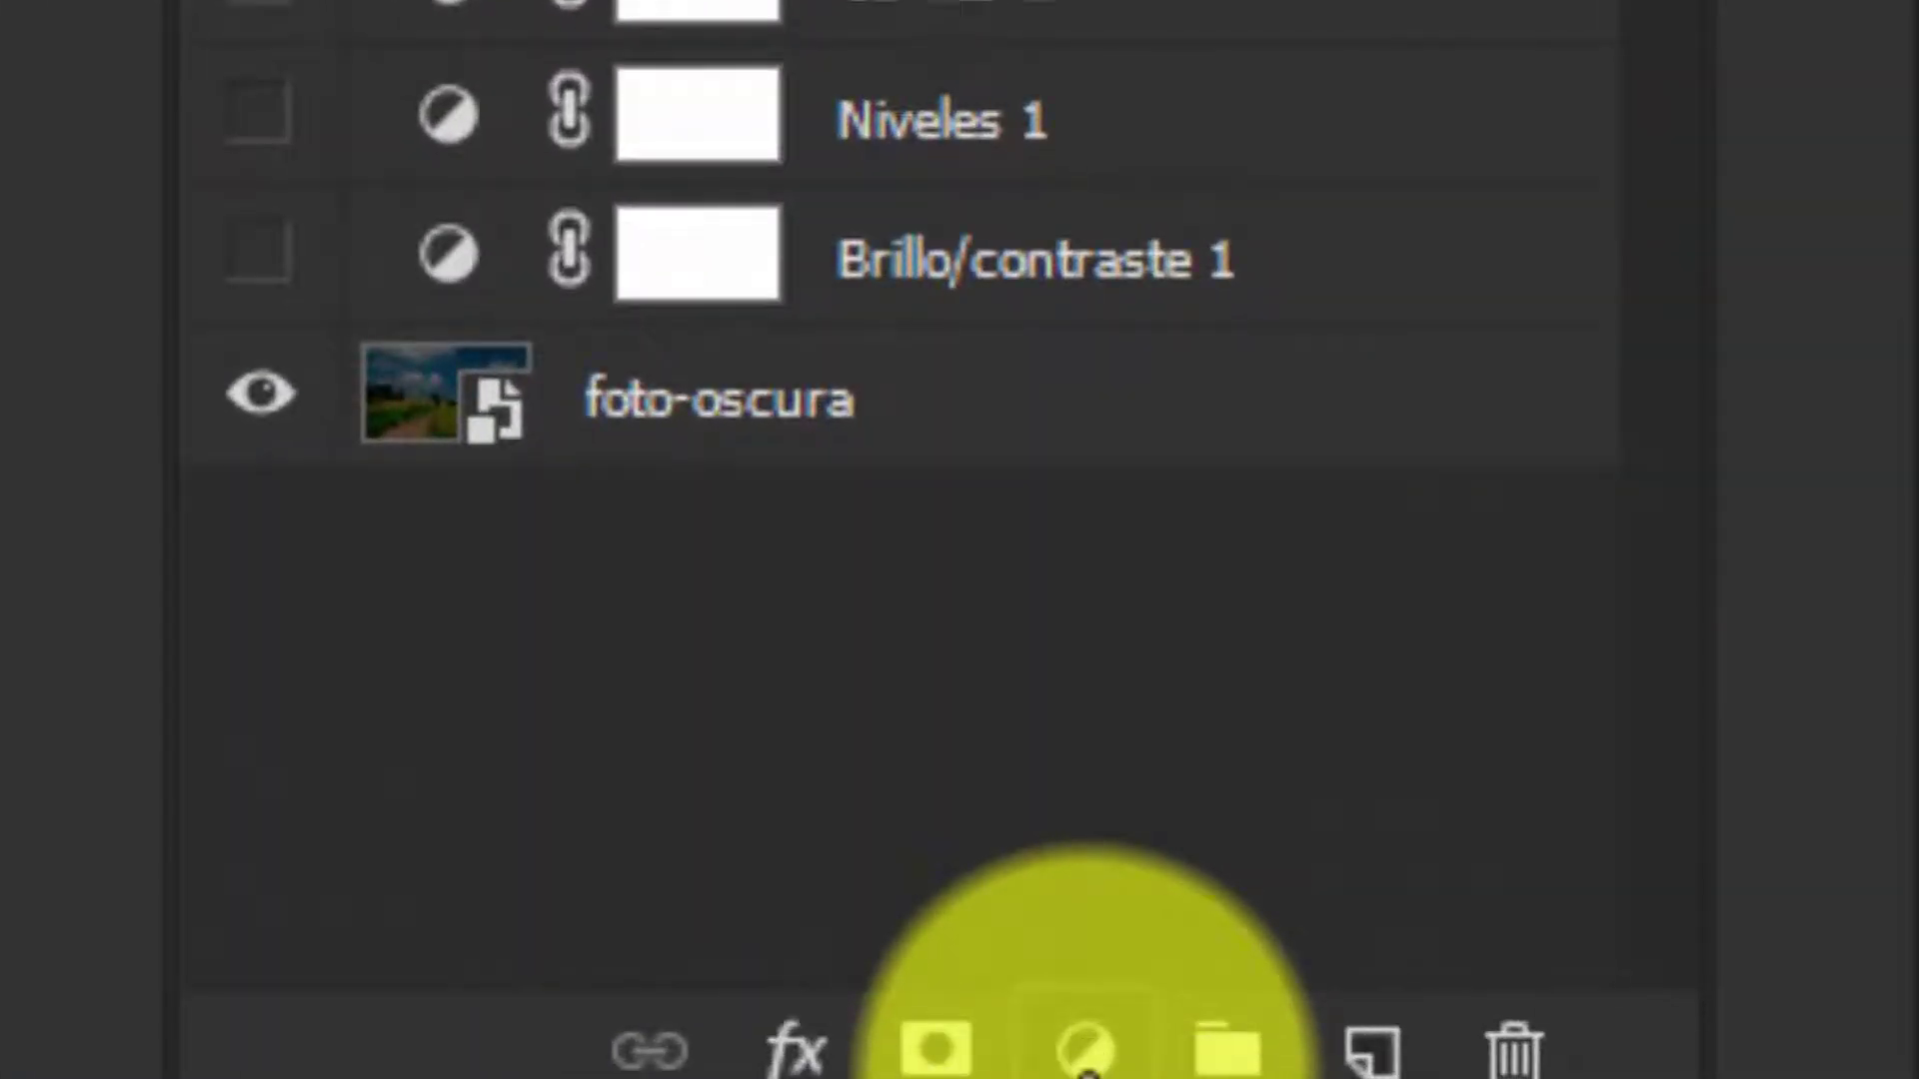
Add an Equilibrio de color layer shifting midtones +14 toward red and +16 toward green
left_click(1087, 1055)
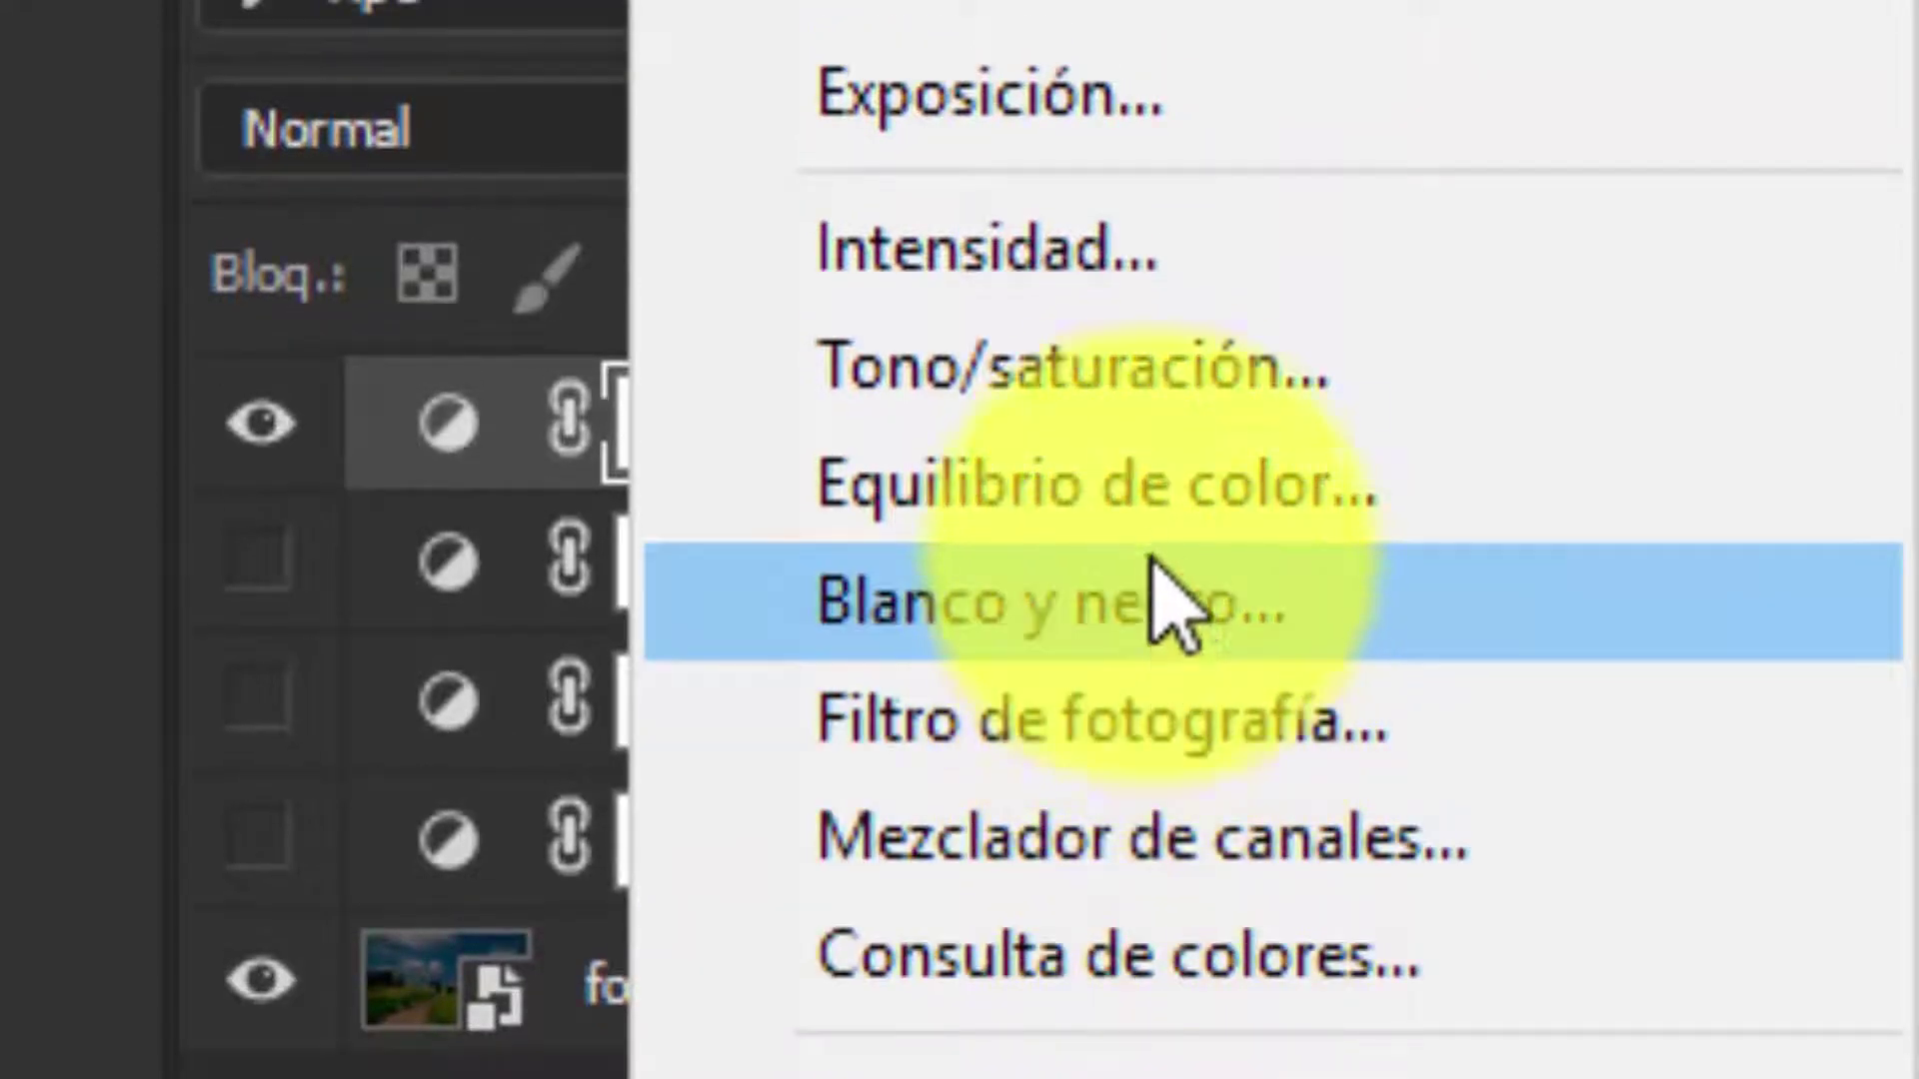
left_click(1149, 478)
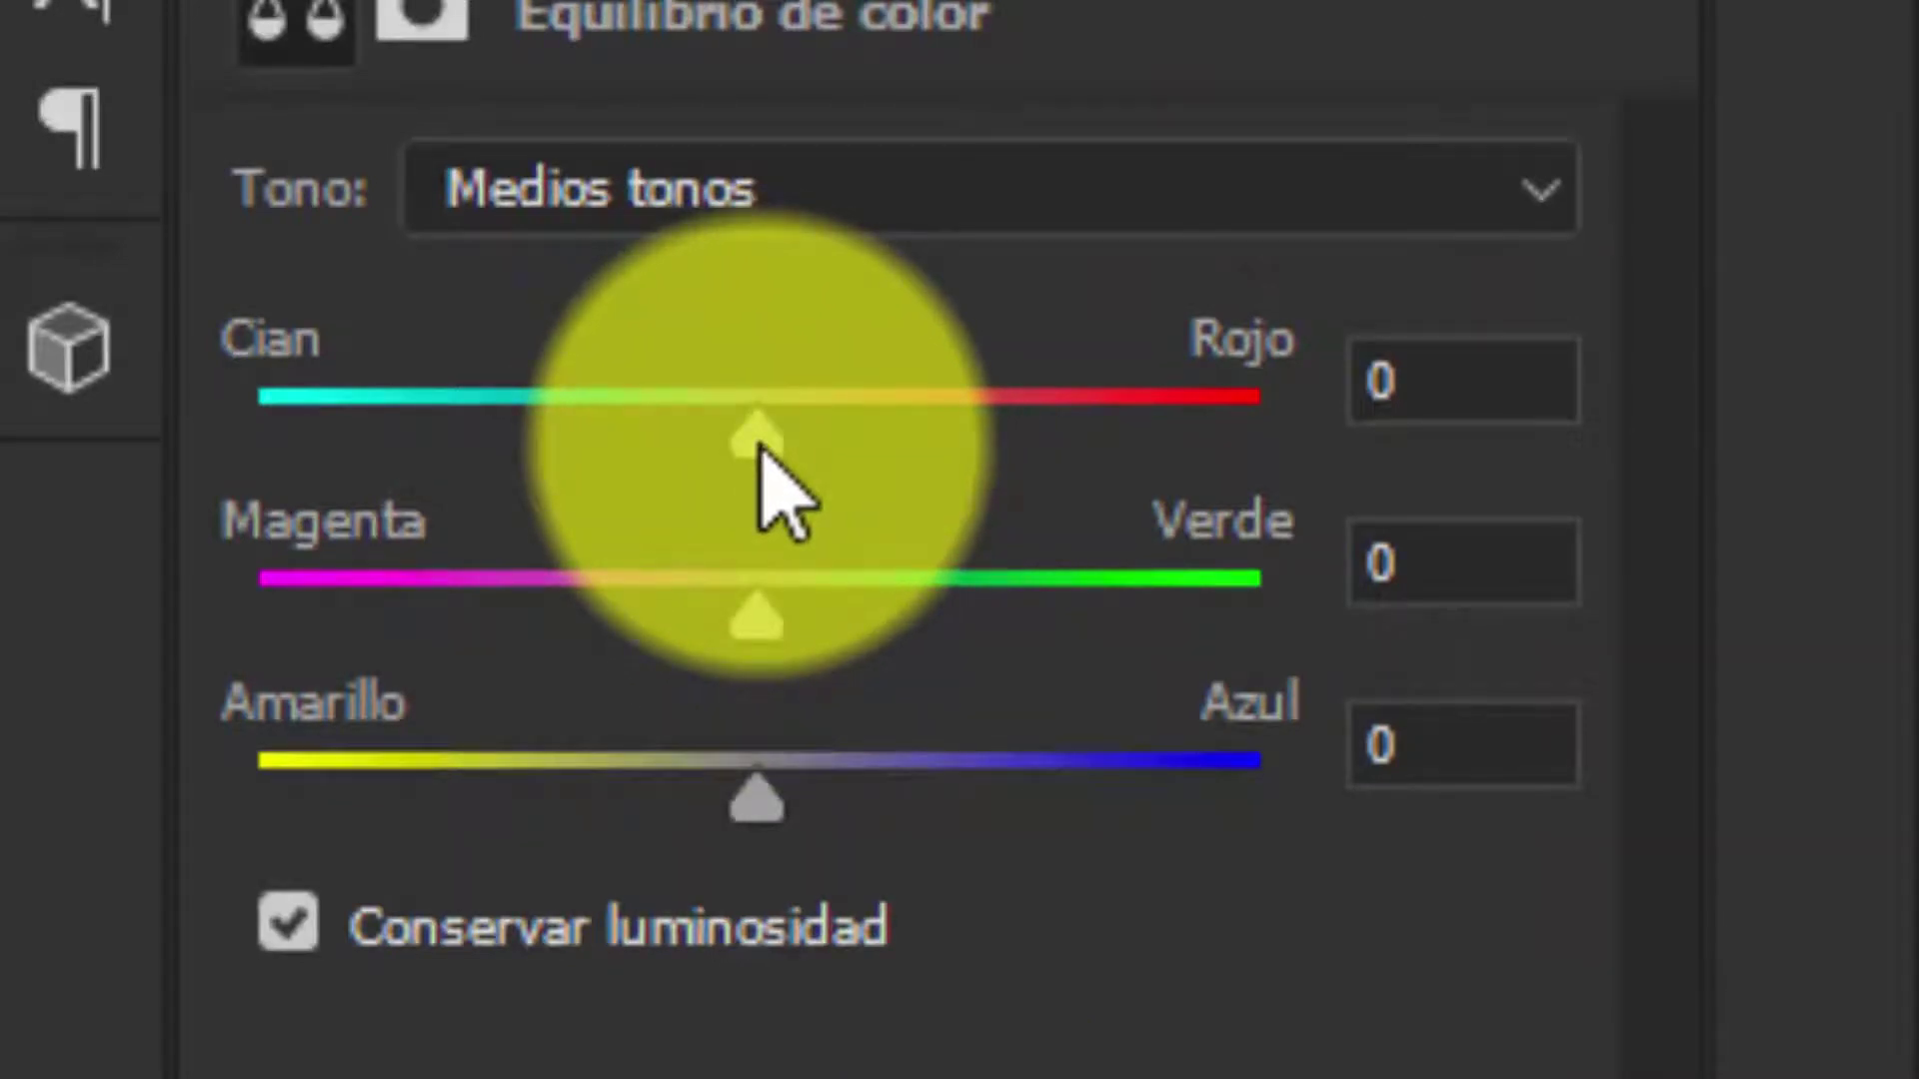
left_click_drag(759, 447, 829, 425)
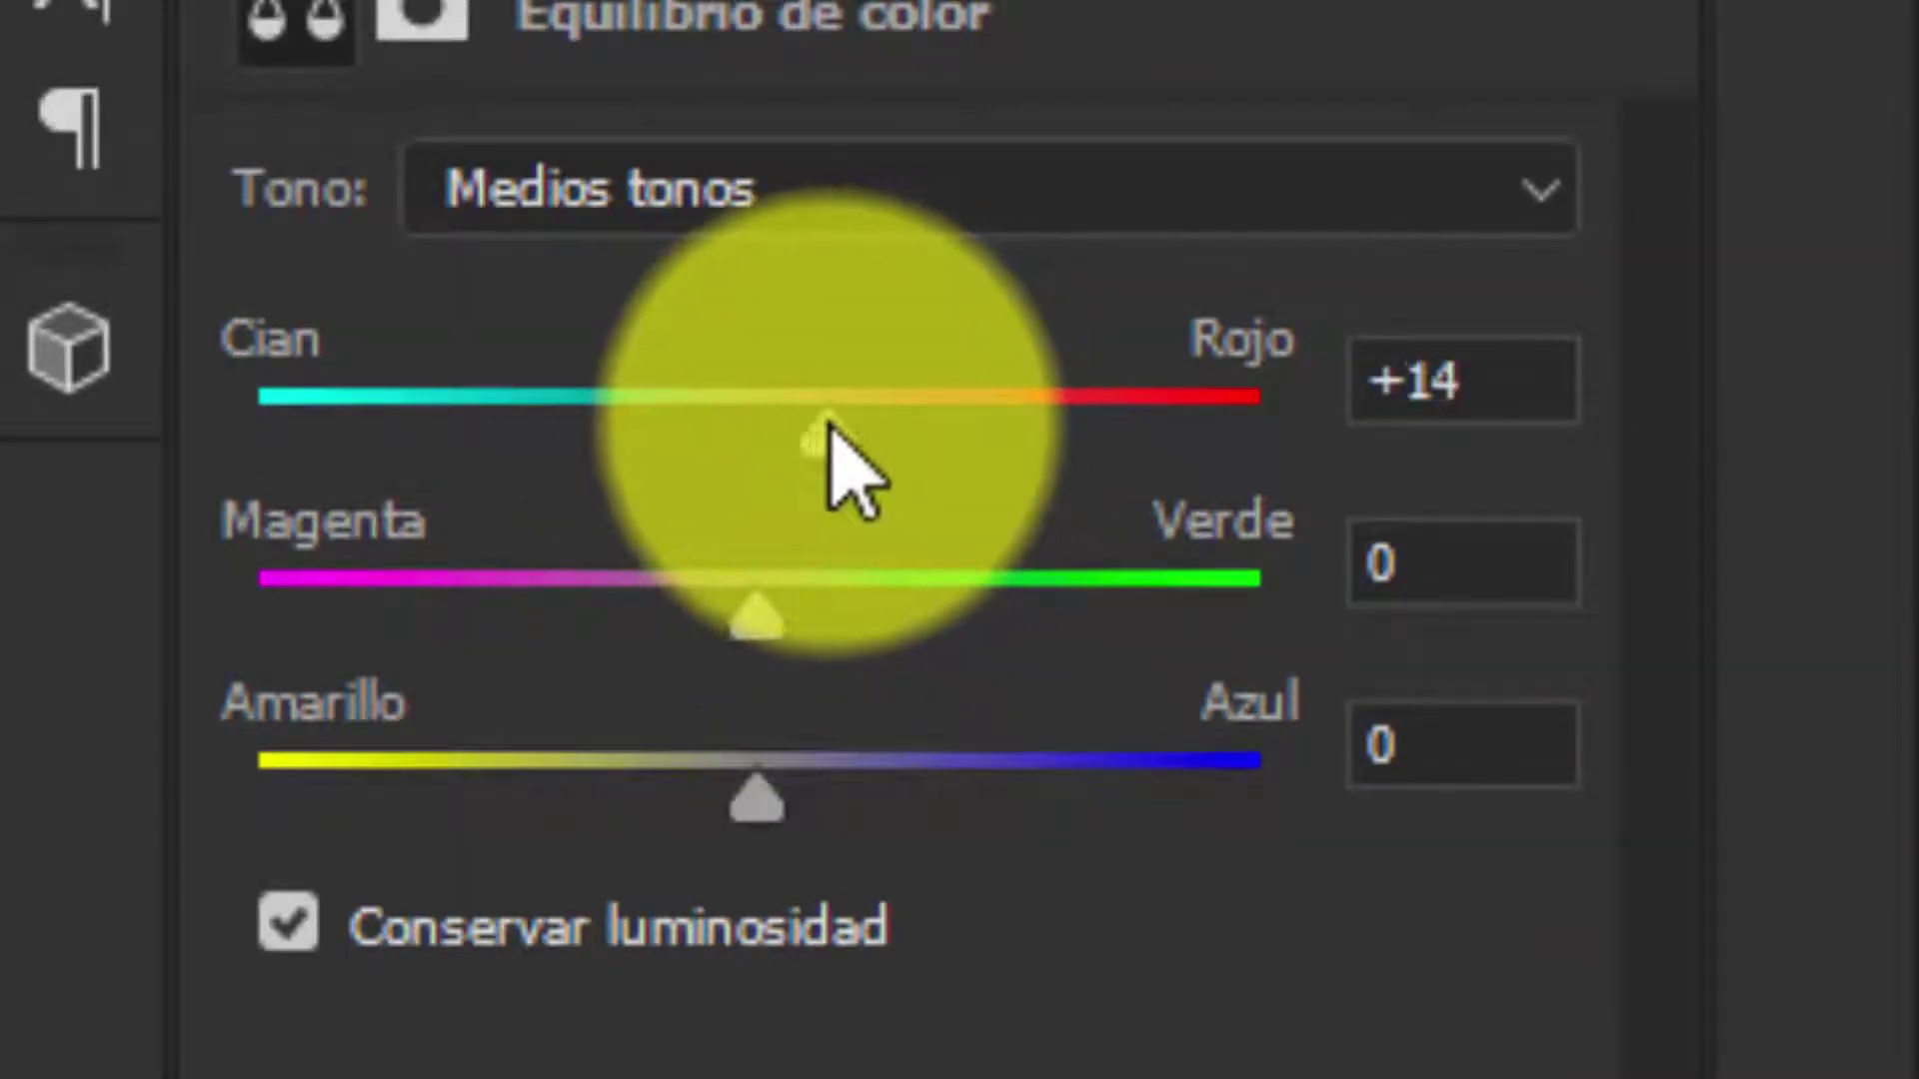
mouse_move(730, 611)
left_mouse_down()
mouse_move(845, 590)
mouse_move(782, 599)
left_mouse_up()
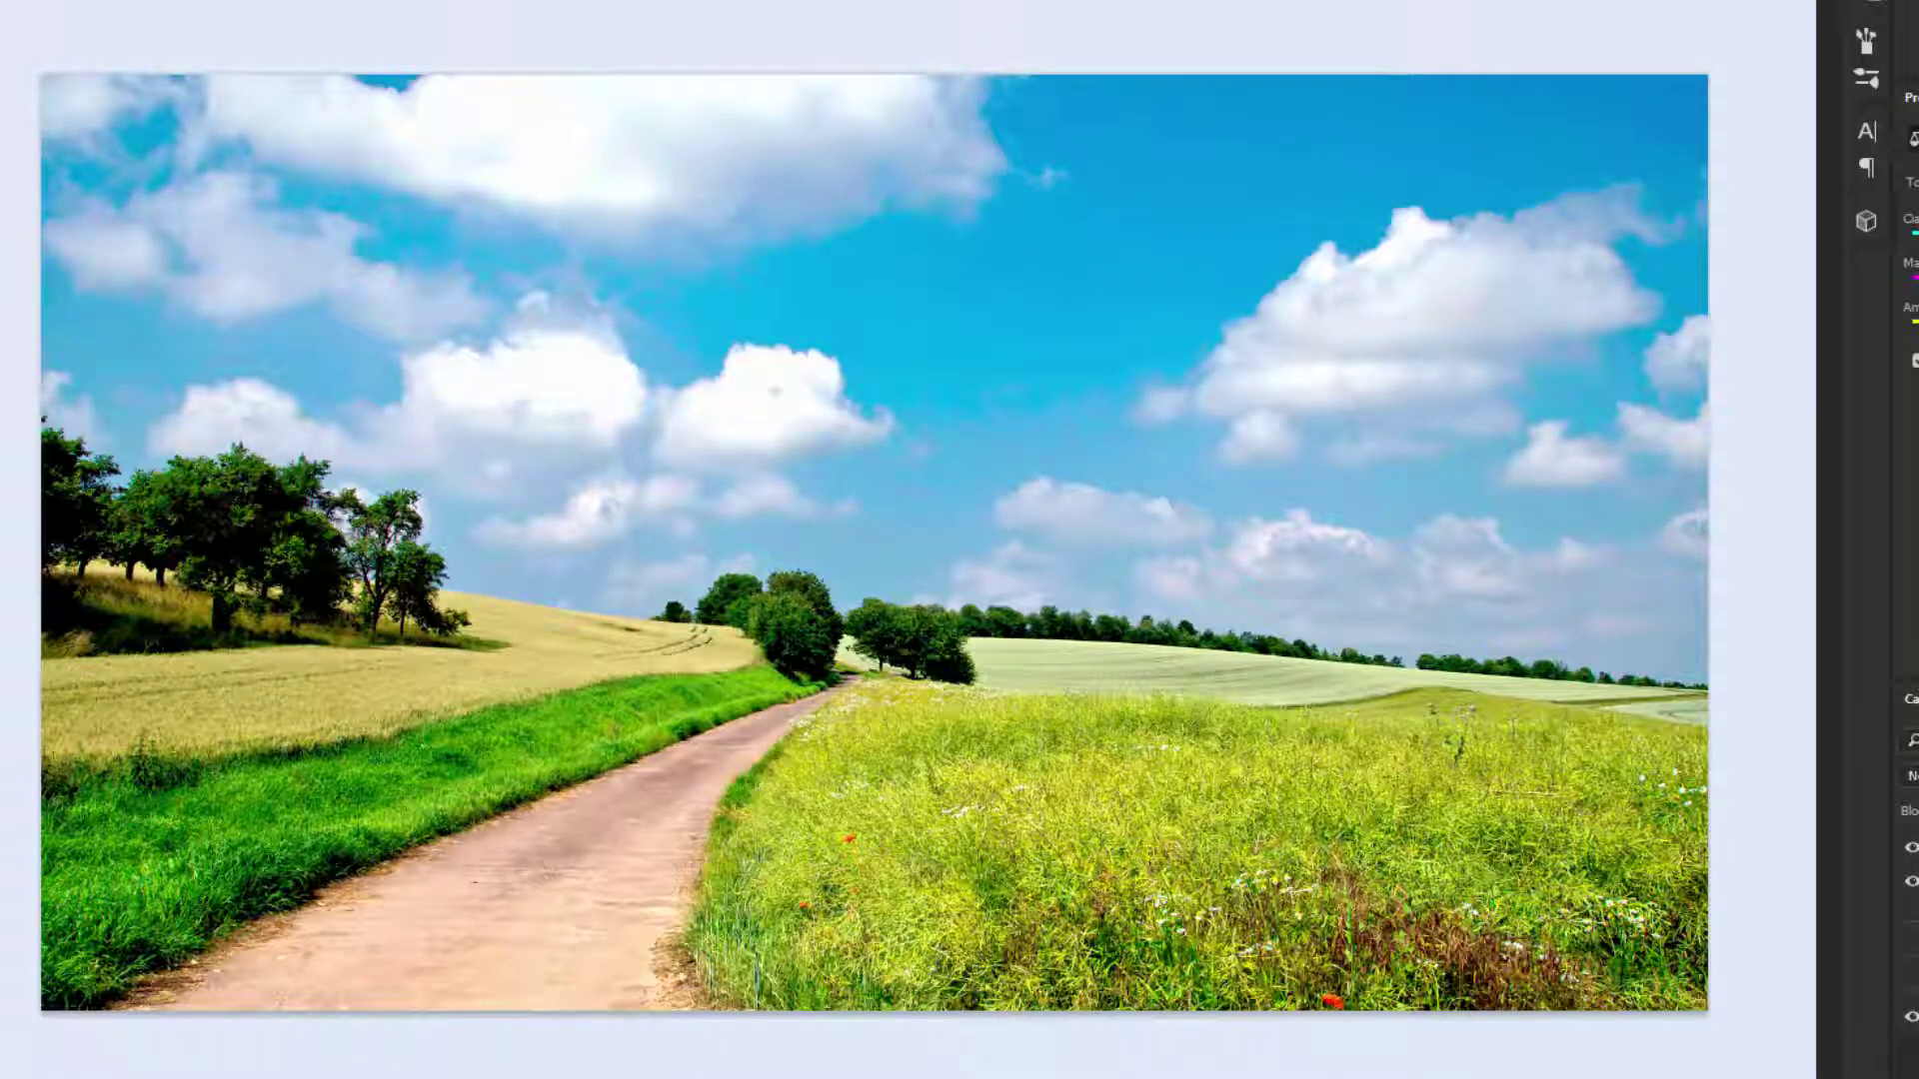
Toggle the adjustment layers' visibility off and back on to compare with the dark original
left_click(1911, 880)
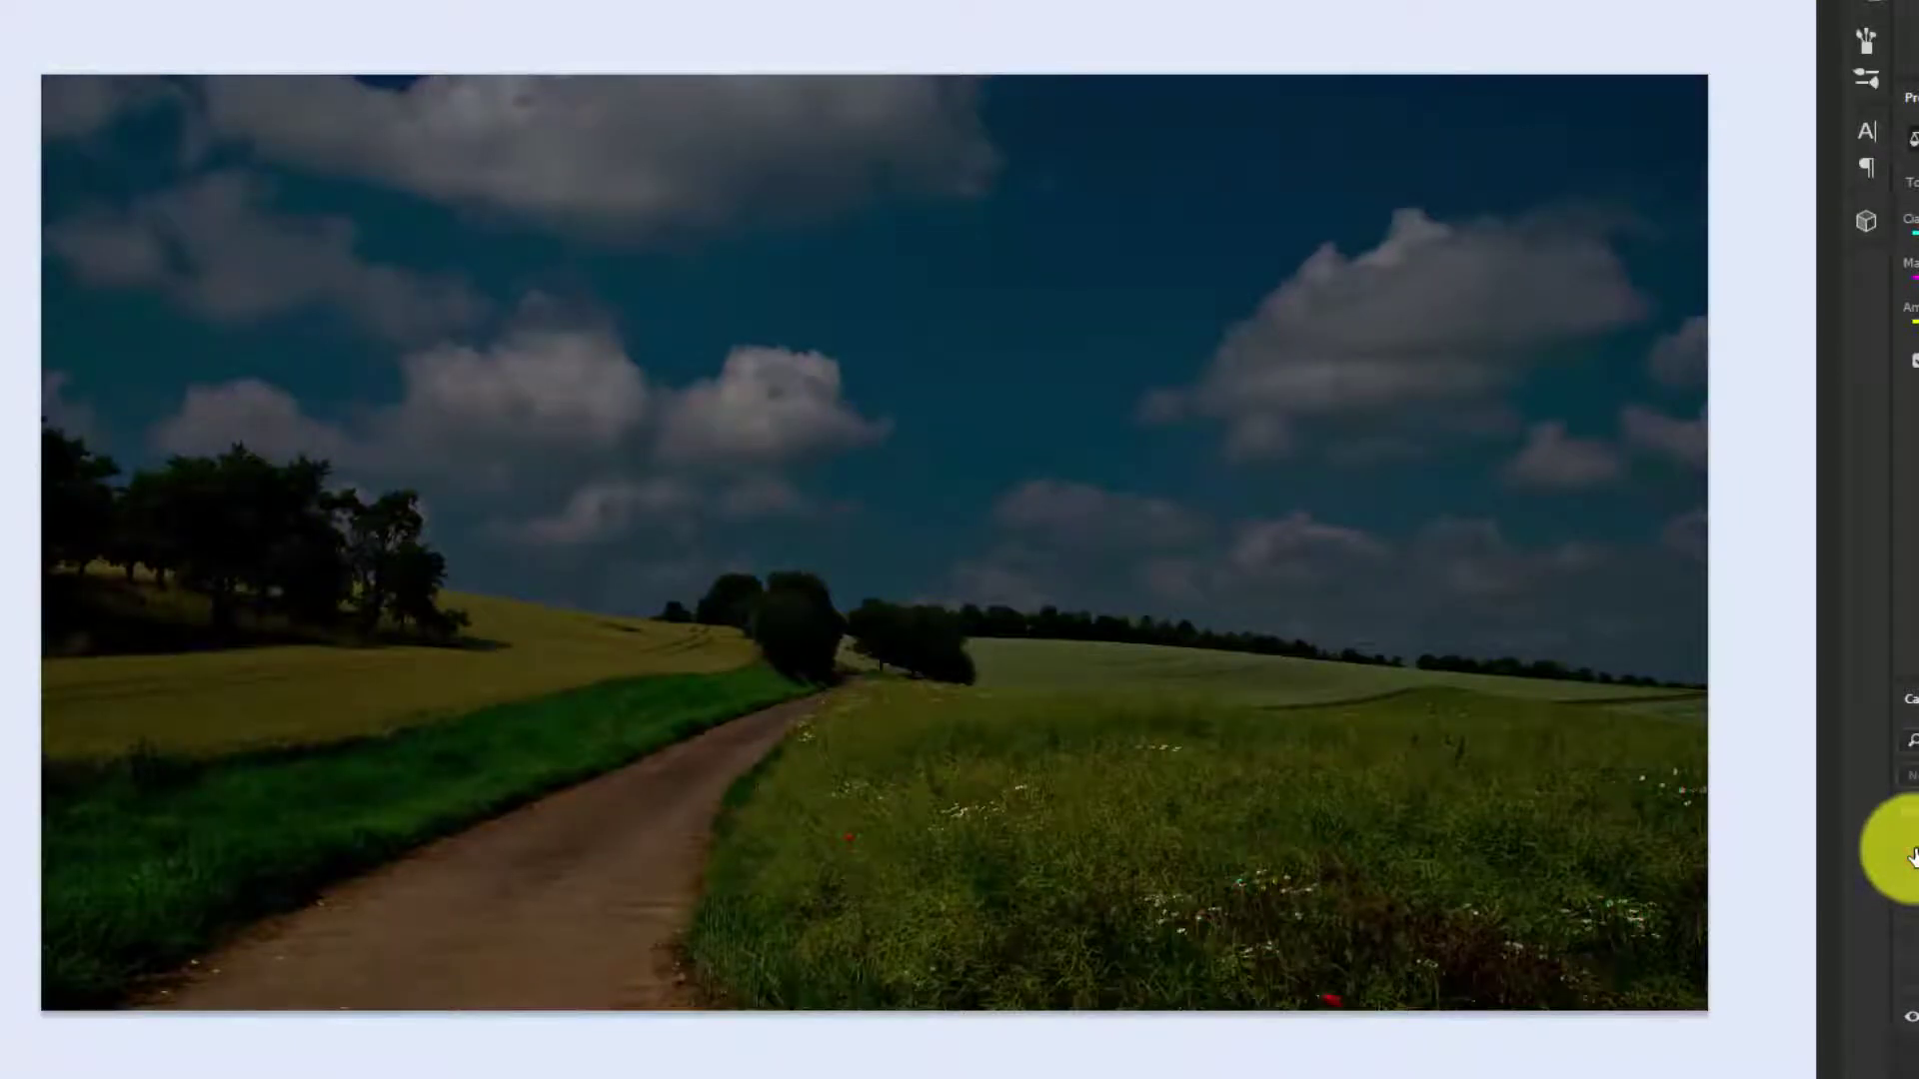
left_click(1907, 884)
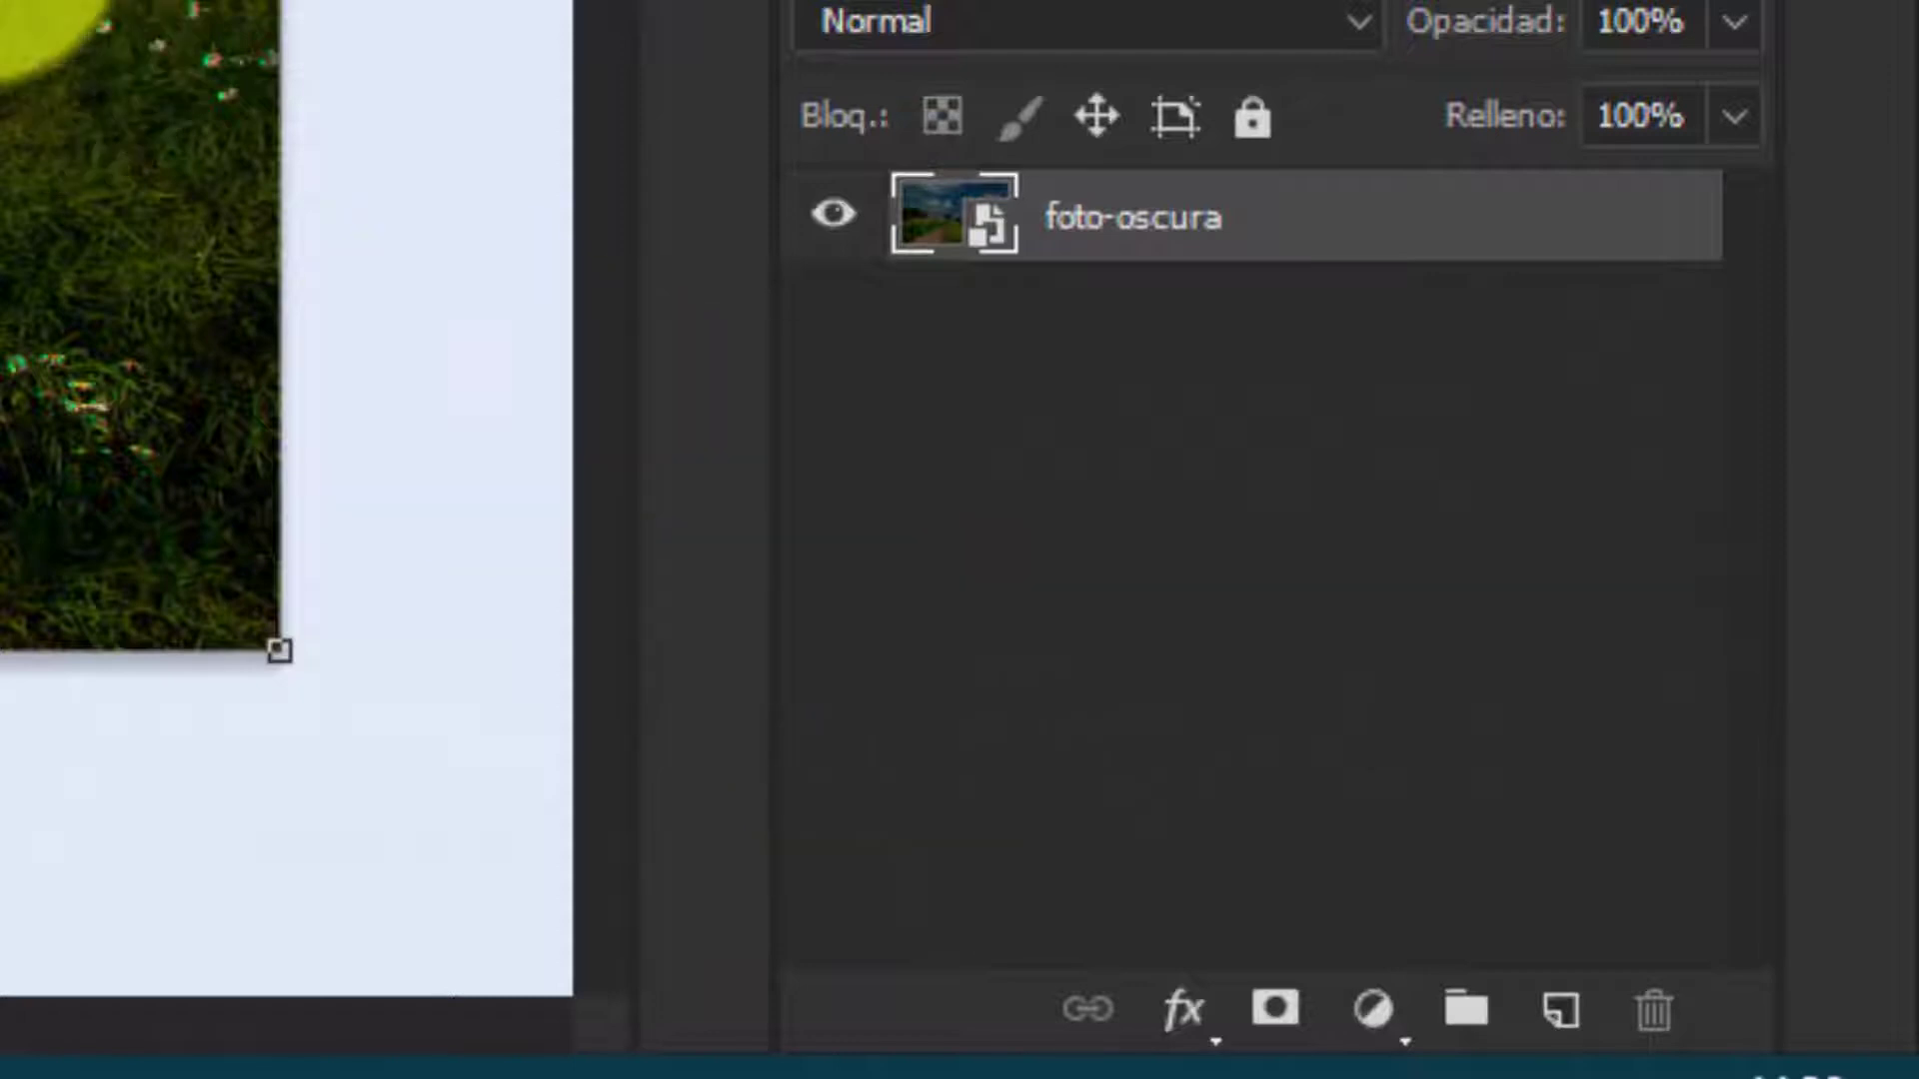
Add a Niveles adjustment layer and set its black point from the darkest corner
left_click(1399, 1006)
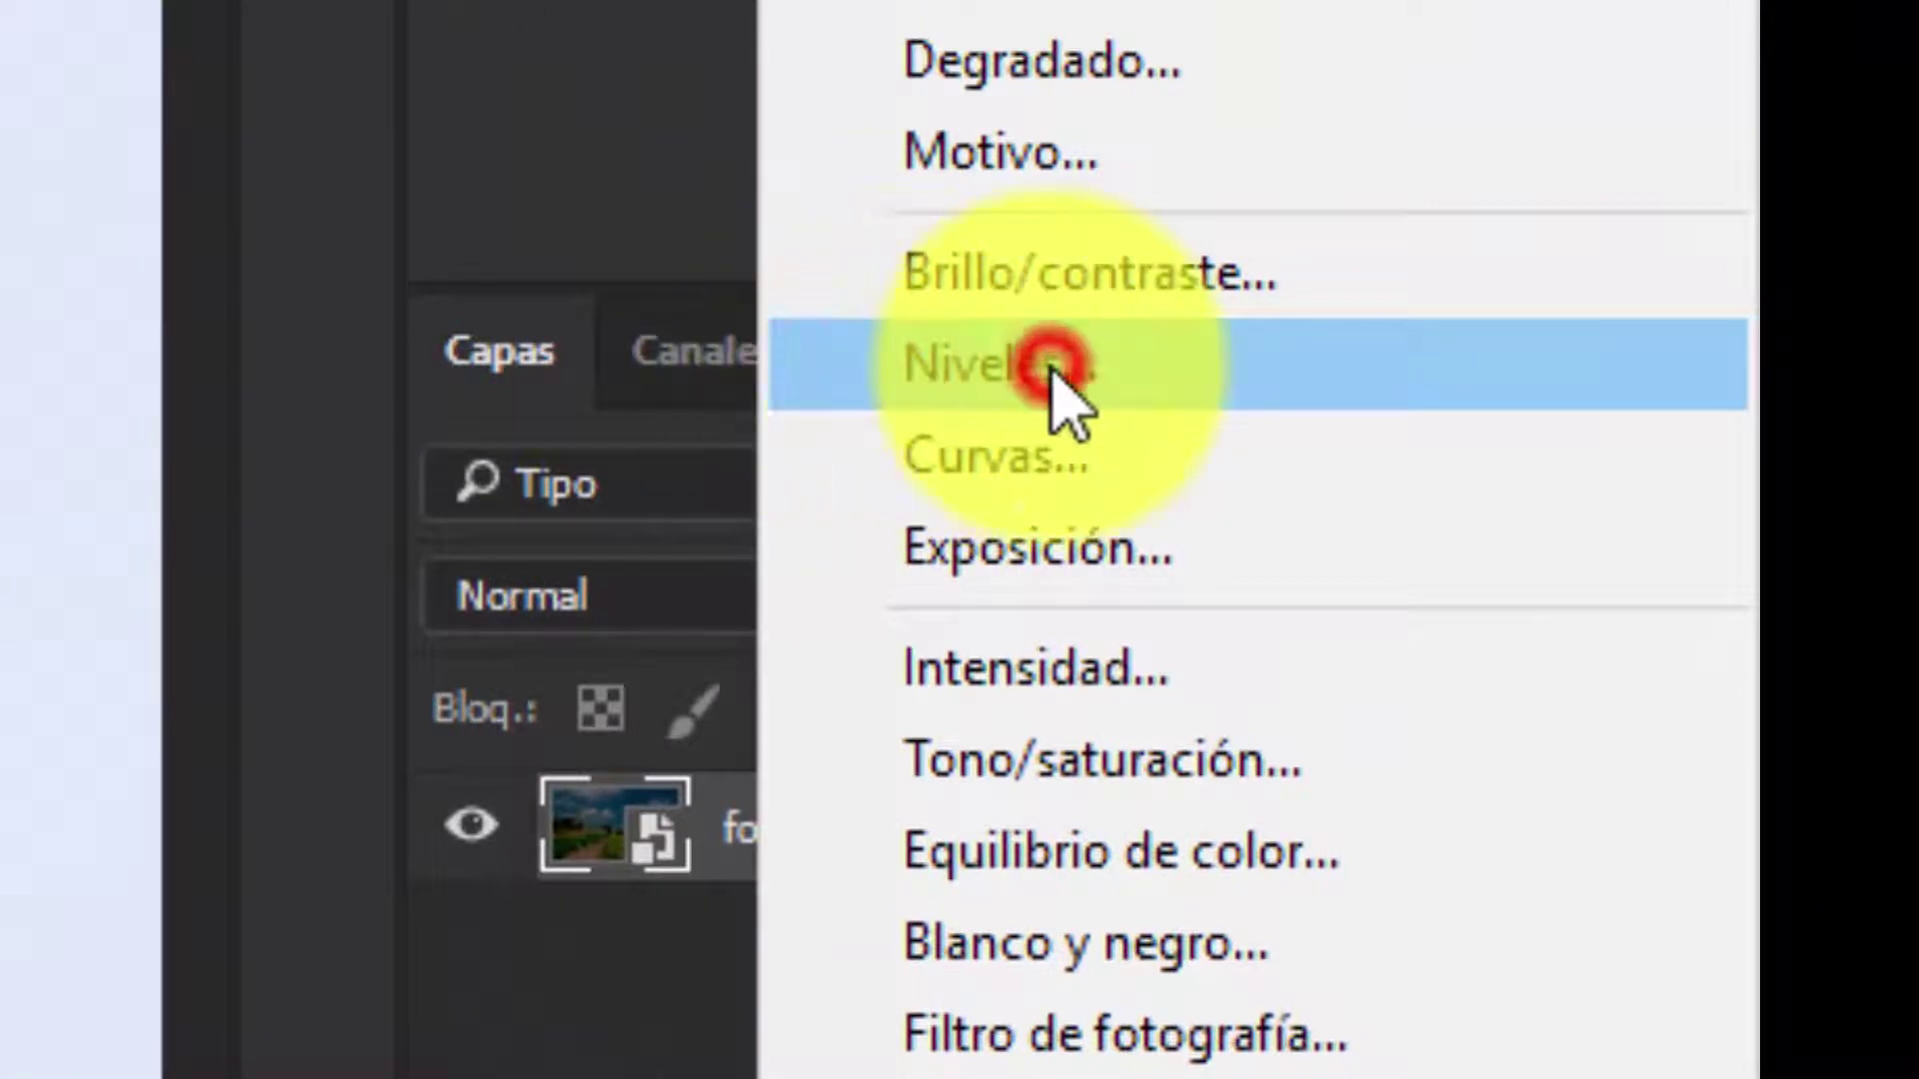
left_click(1052, 362)
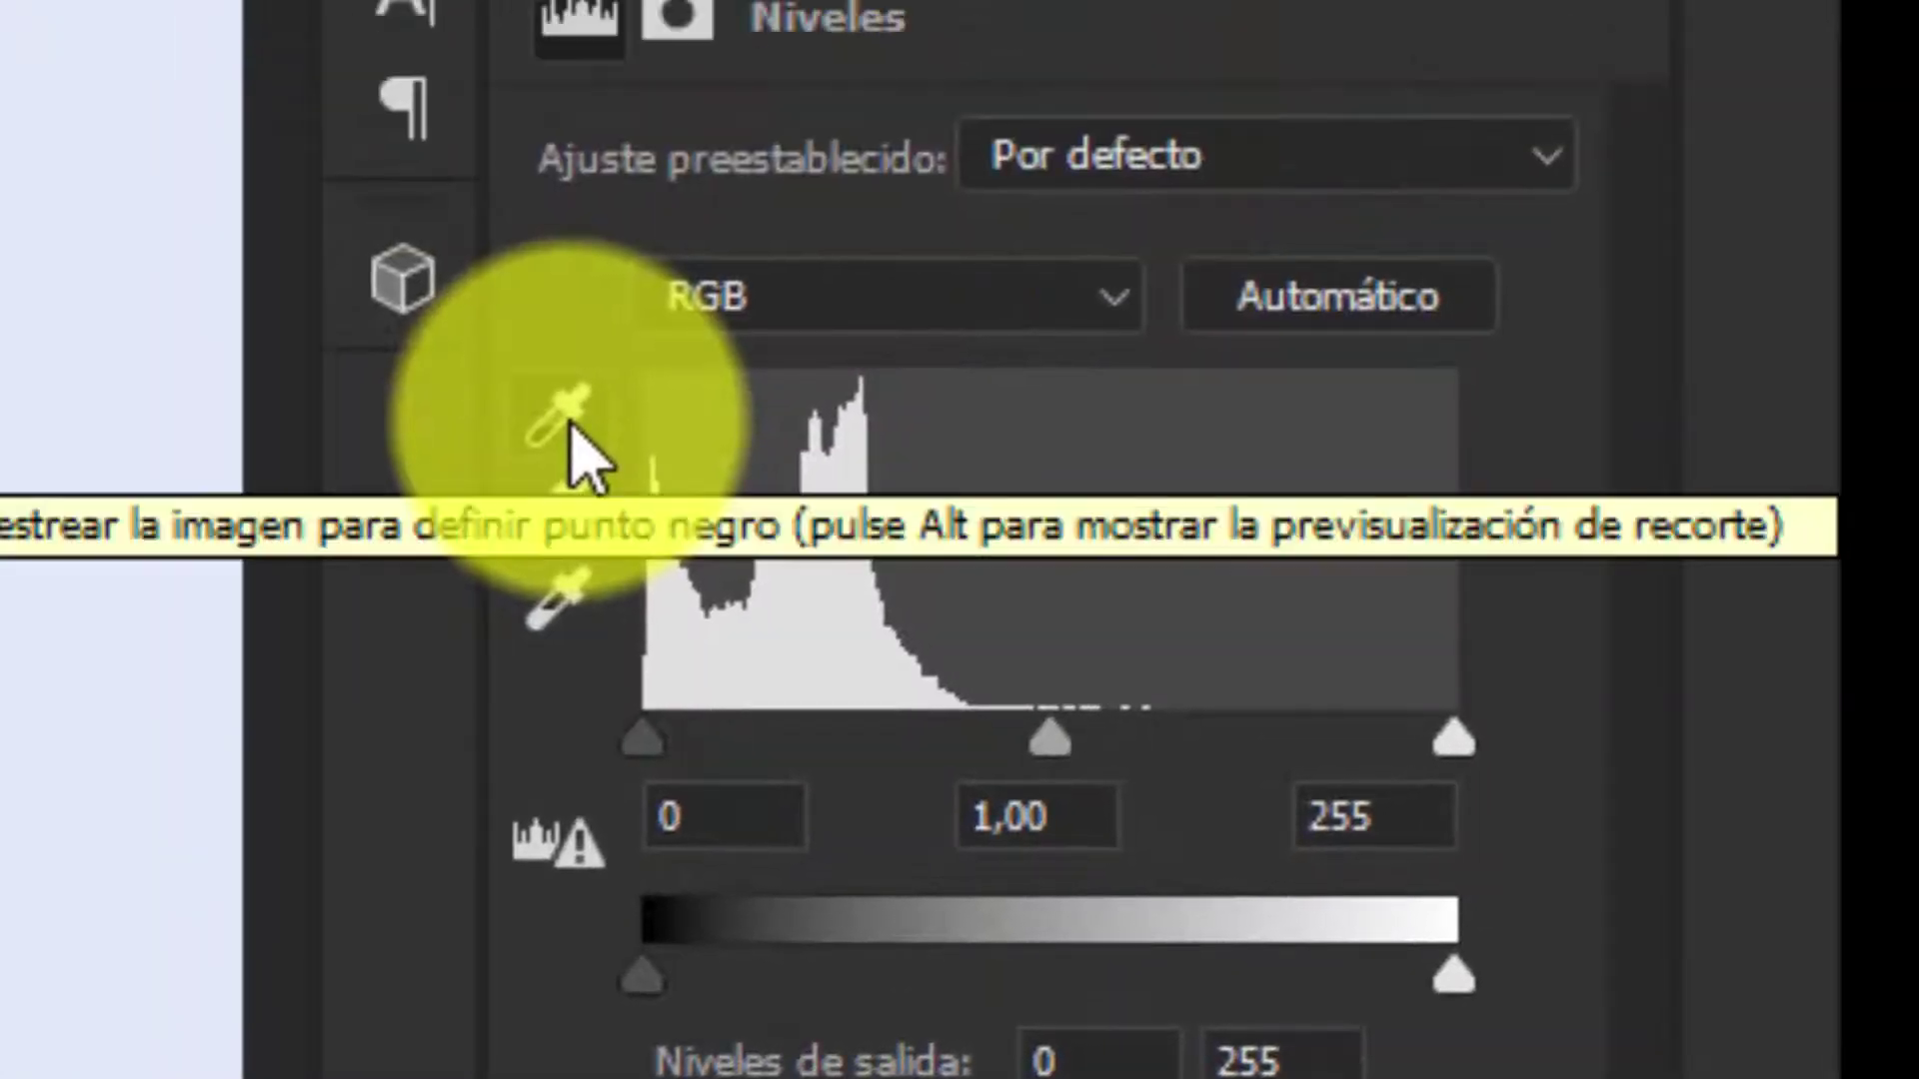
left_click(568, 425)
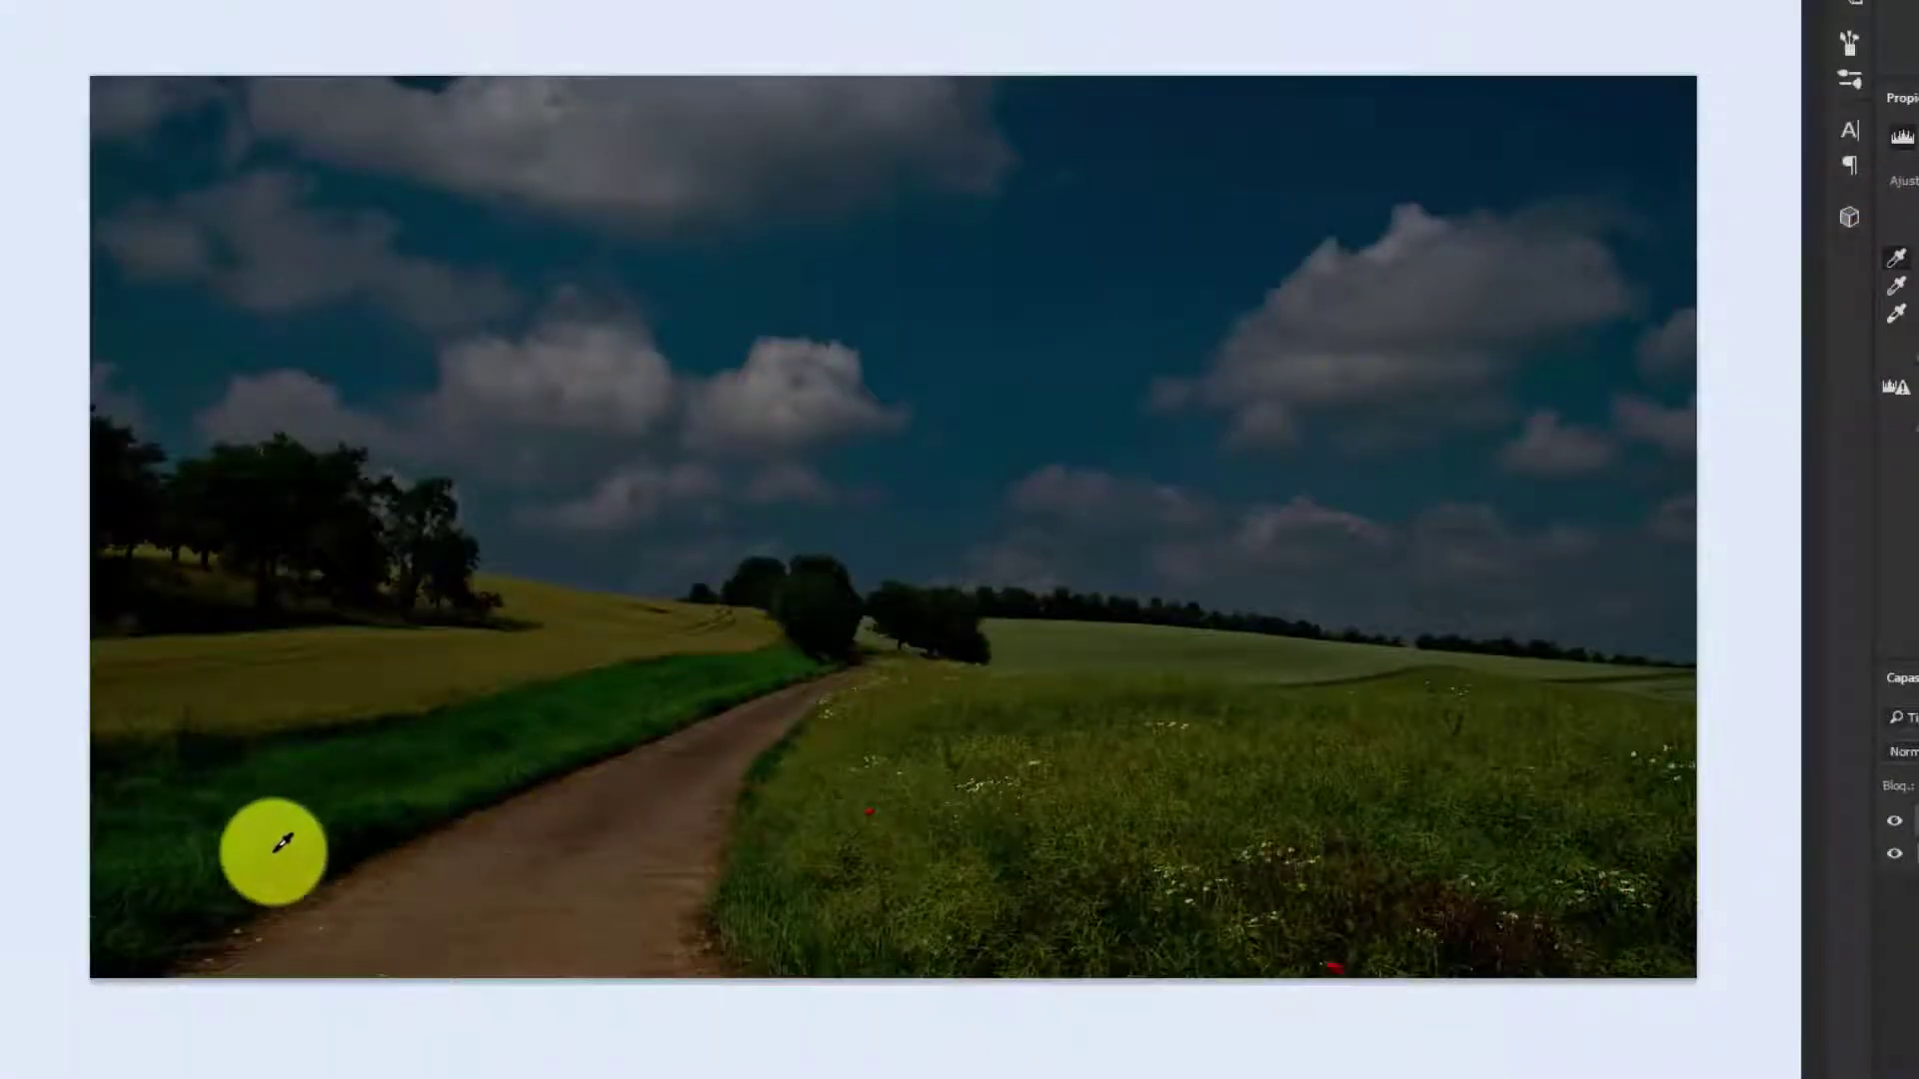
left_click(108, 963)
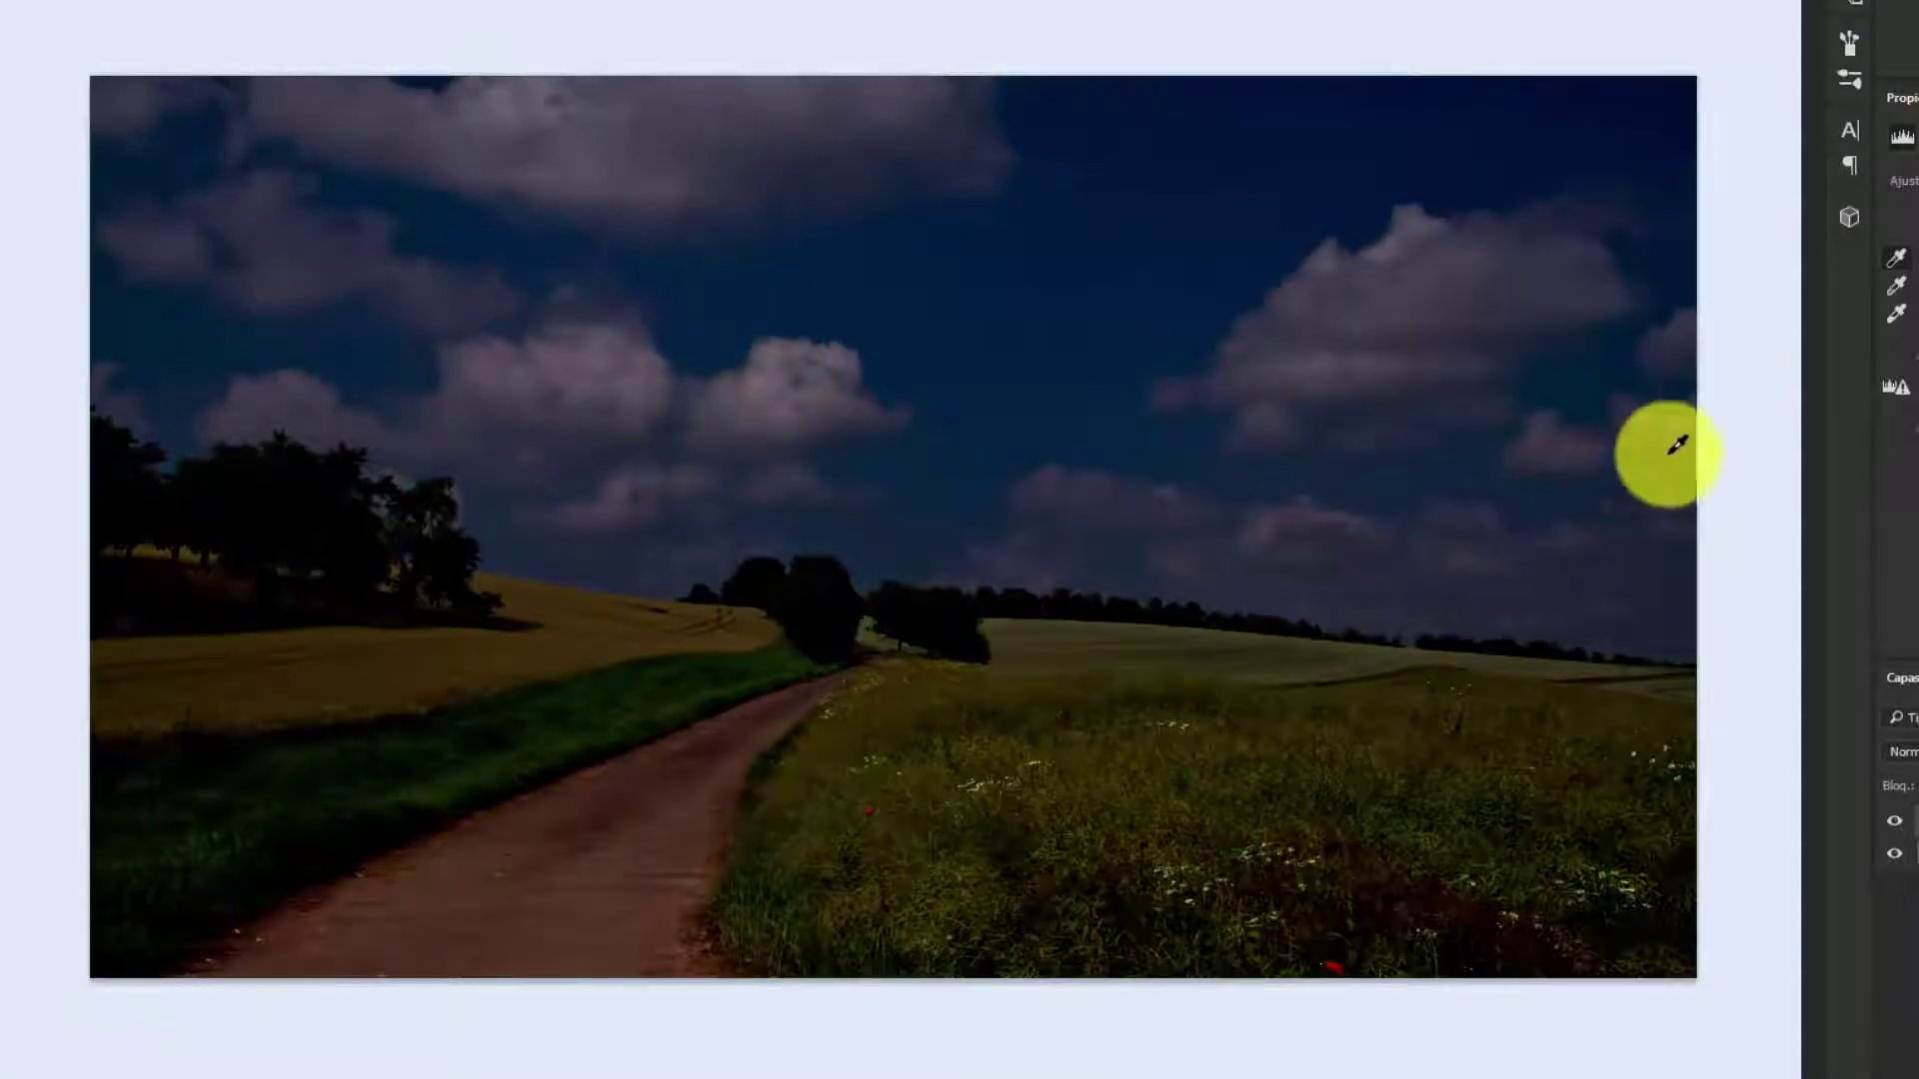
Set the grey point by sampling the sky and the white point from a bright cloud
left_click(1898, 290)
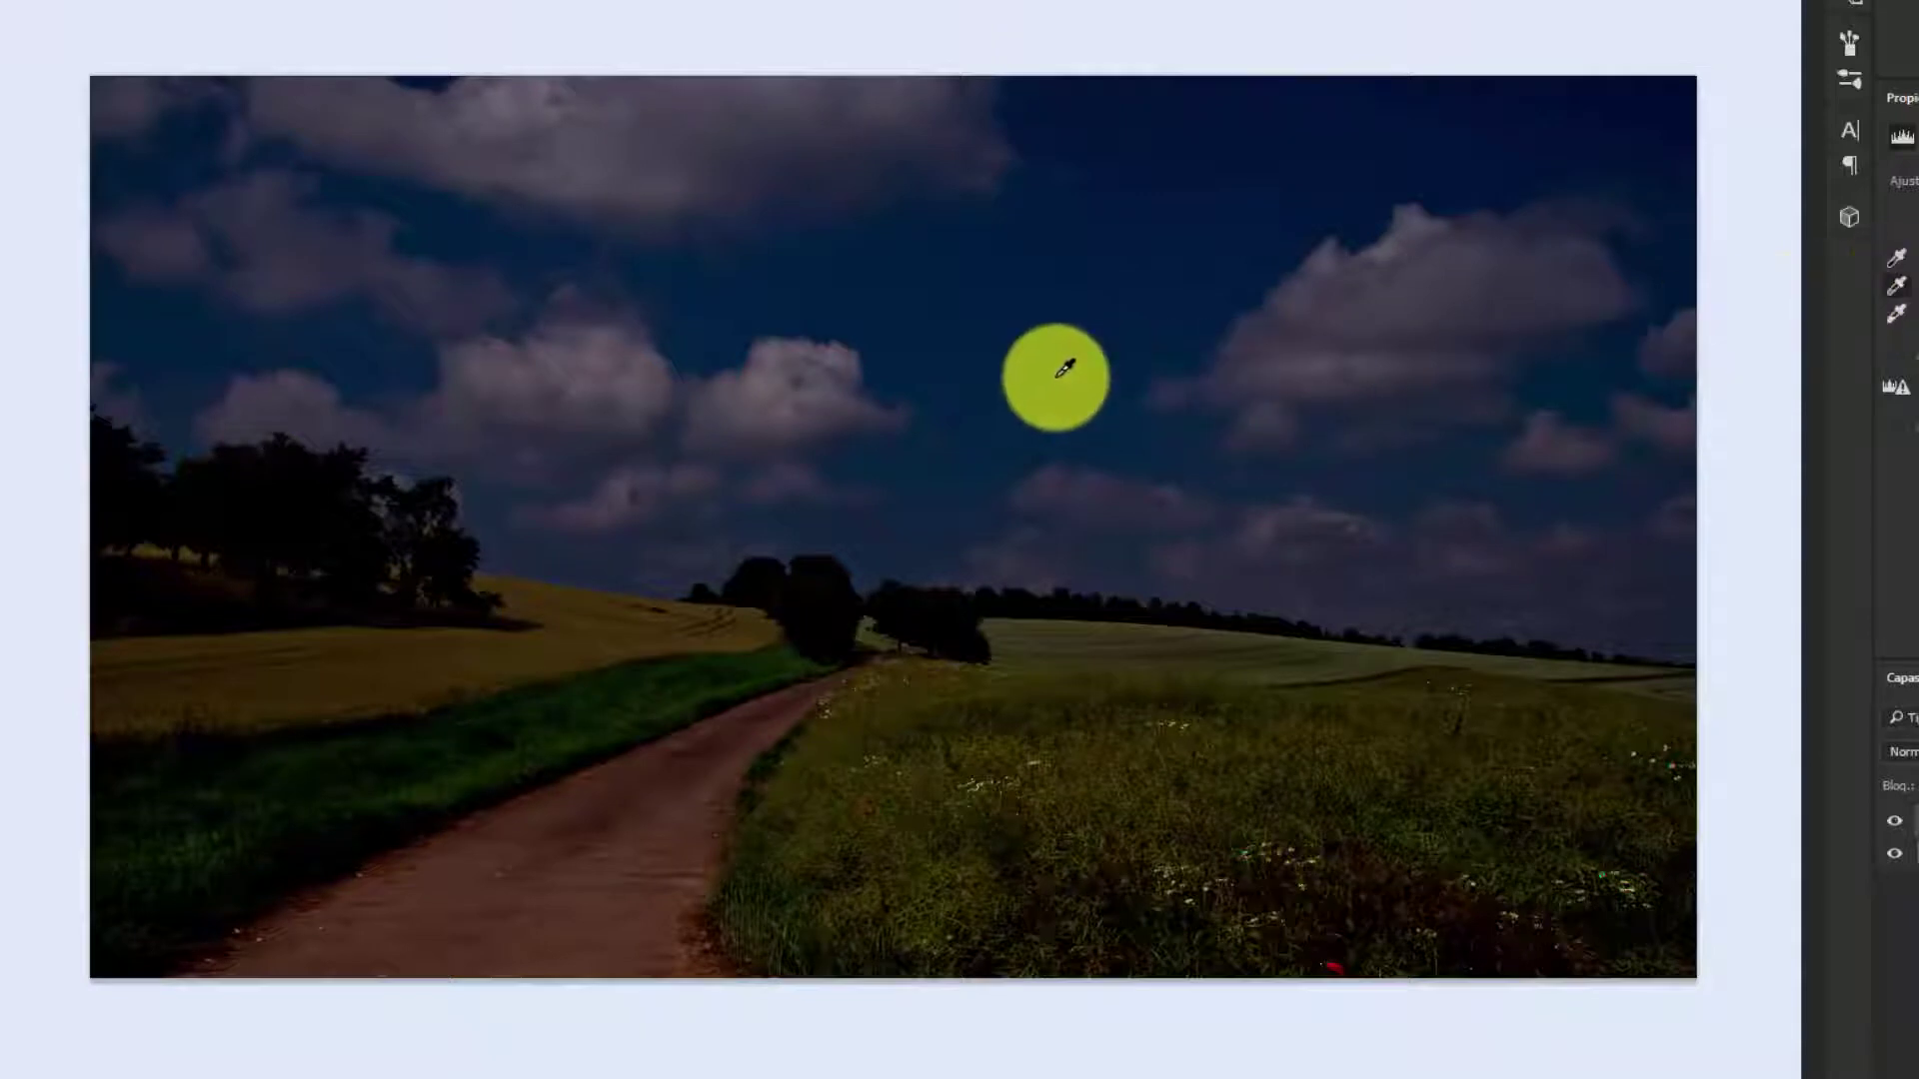
left_click(1060, 371)
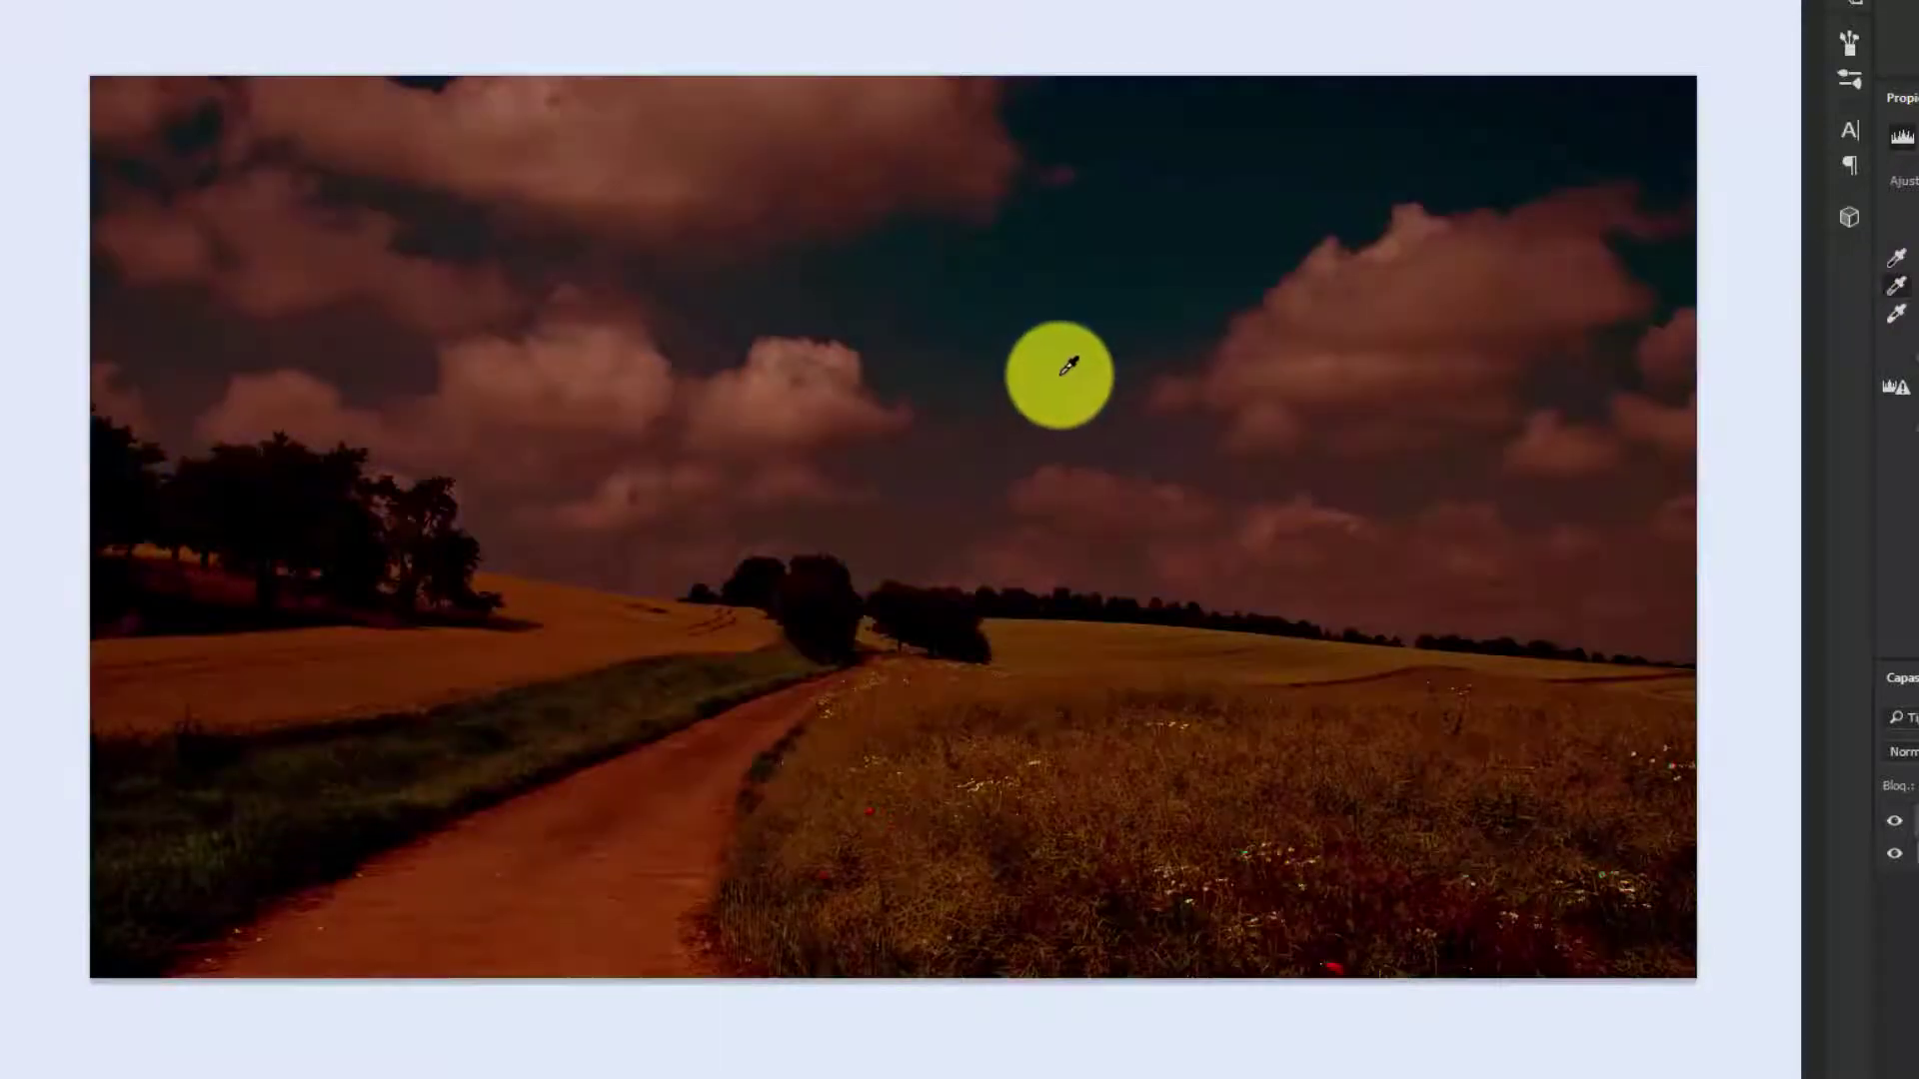
left_click(1898, 316)
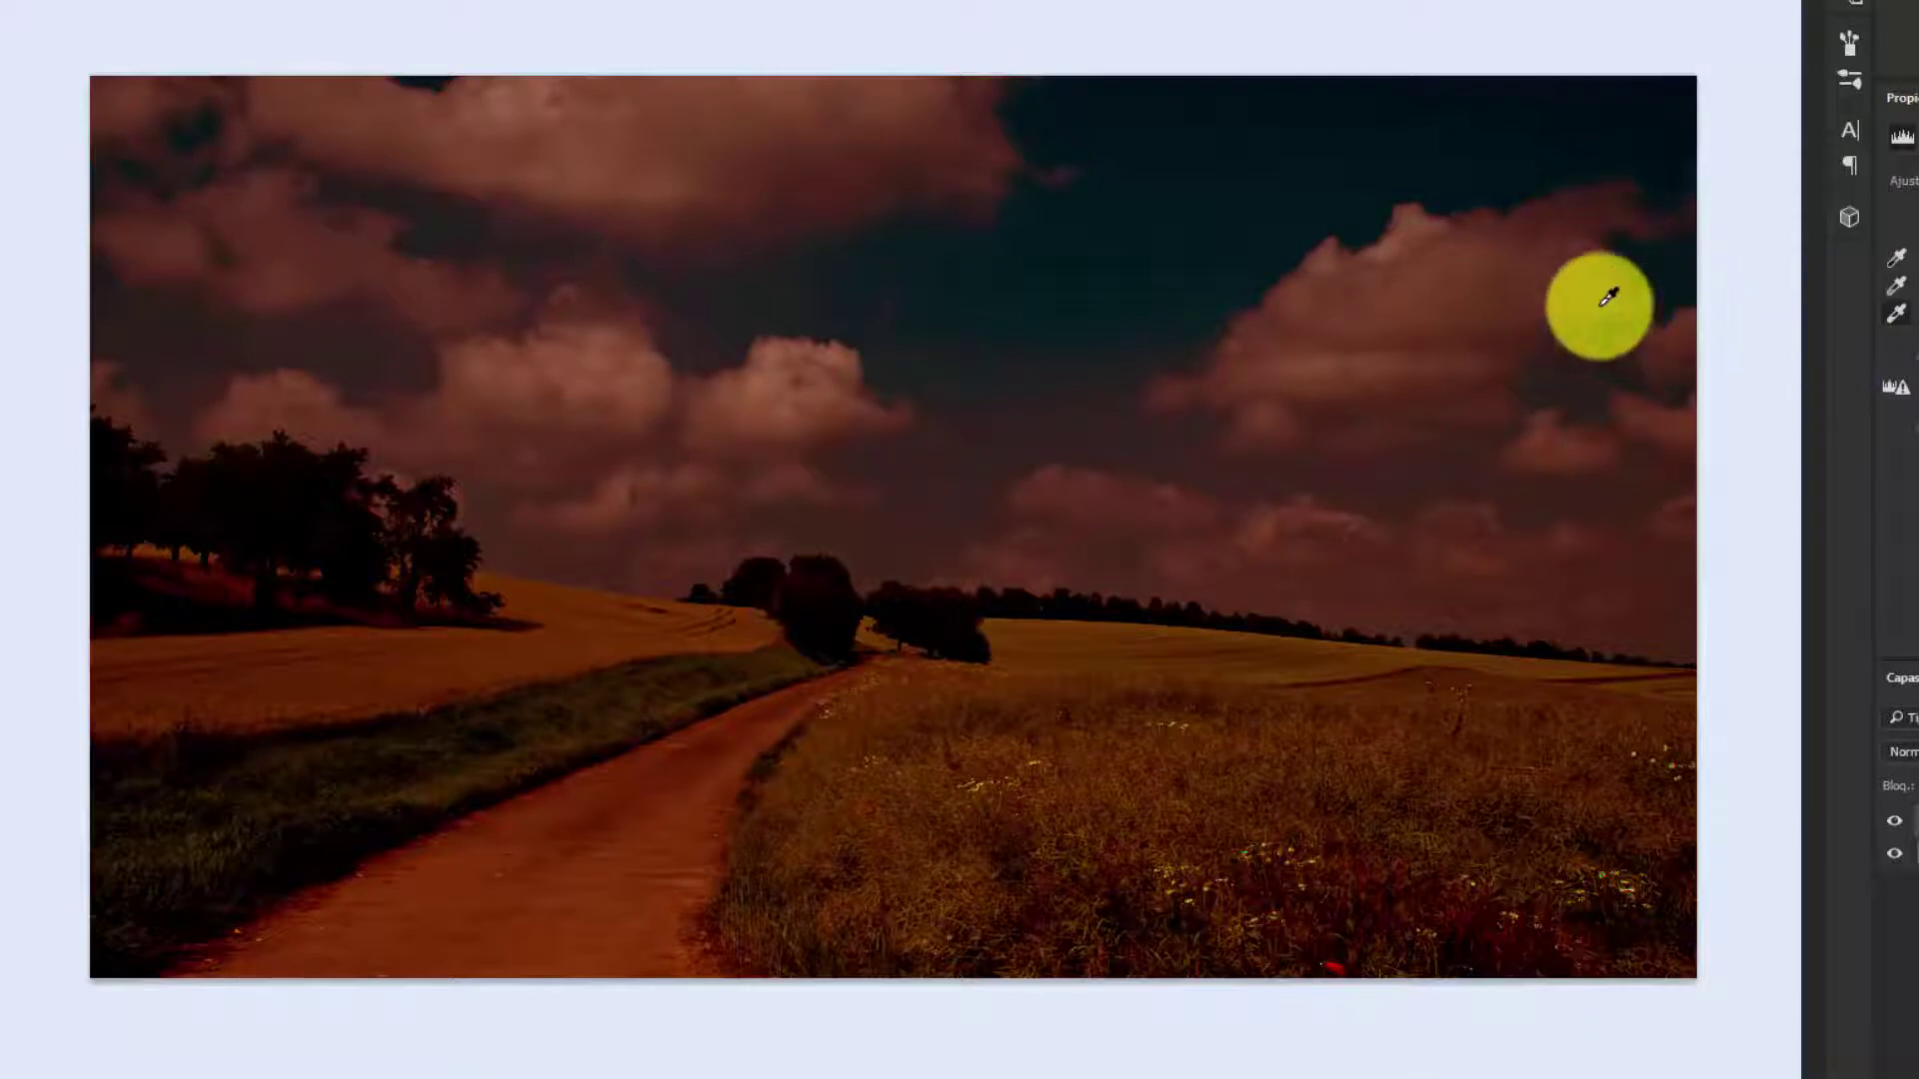
left_click(1407, 209)
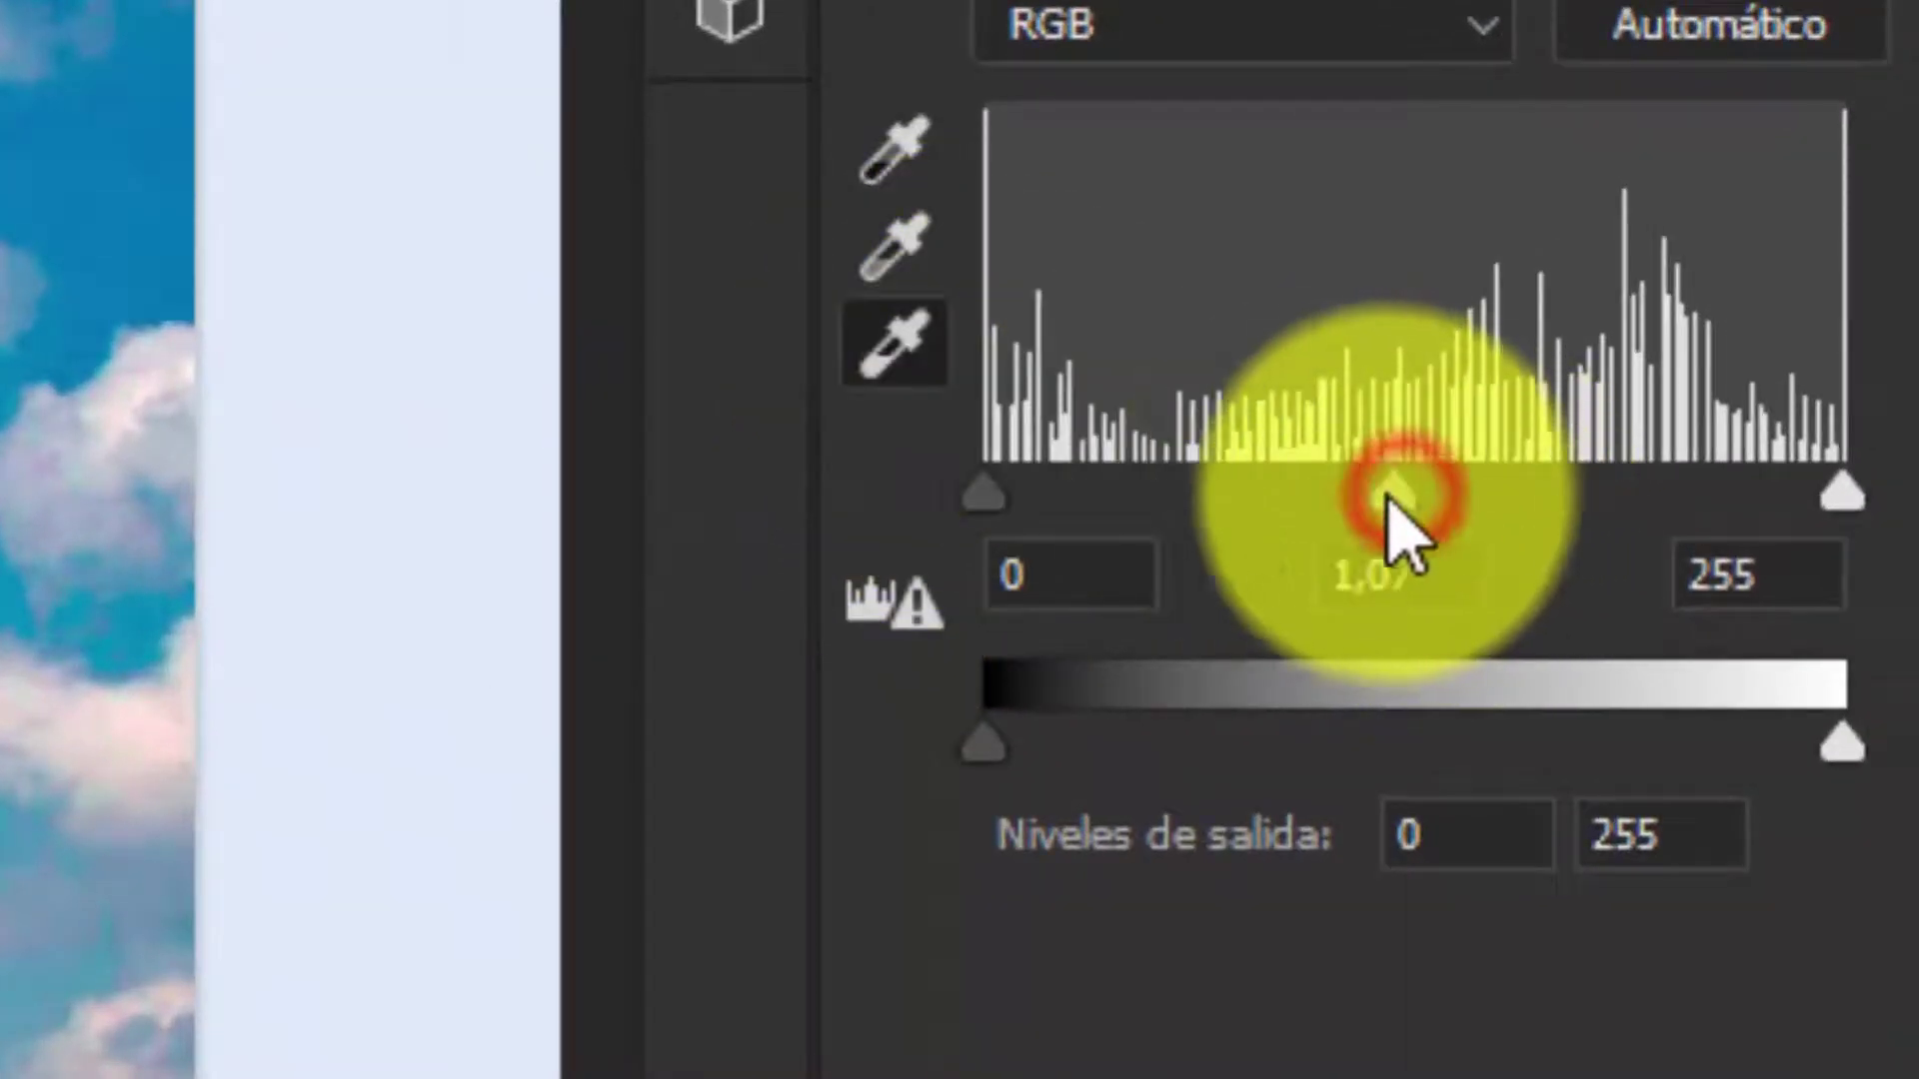
Lighten the Levels midtones to 1,59 and the white input to 229
left_click_drag(1409, 492, 1239, 494)
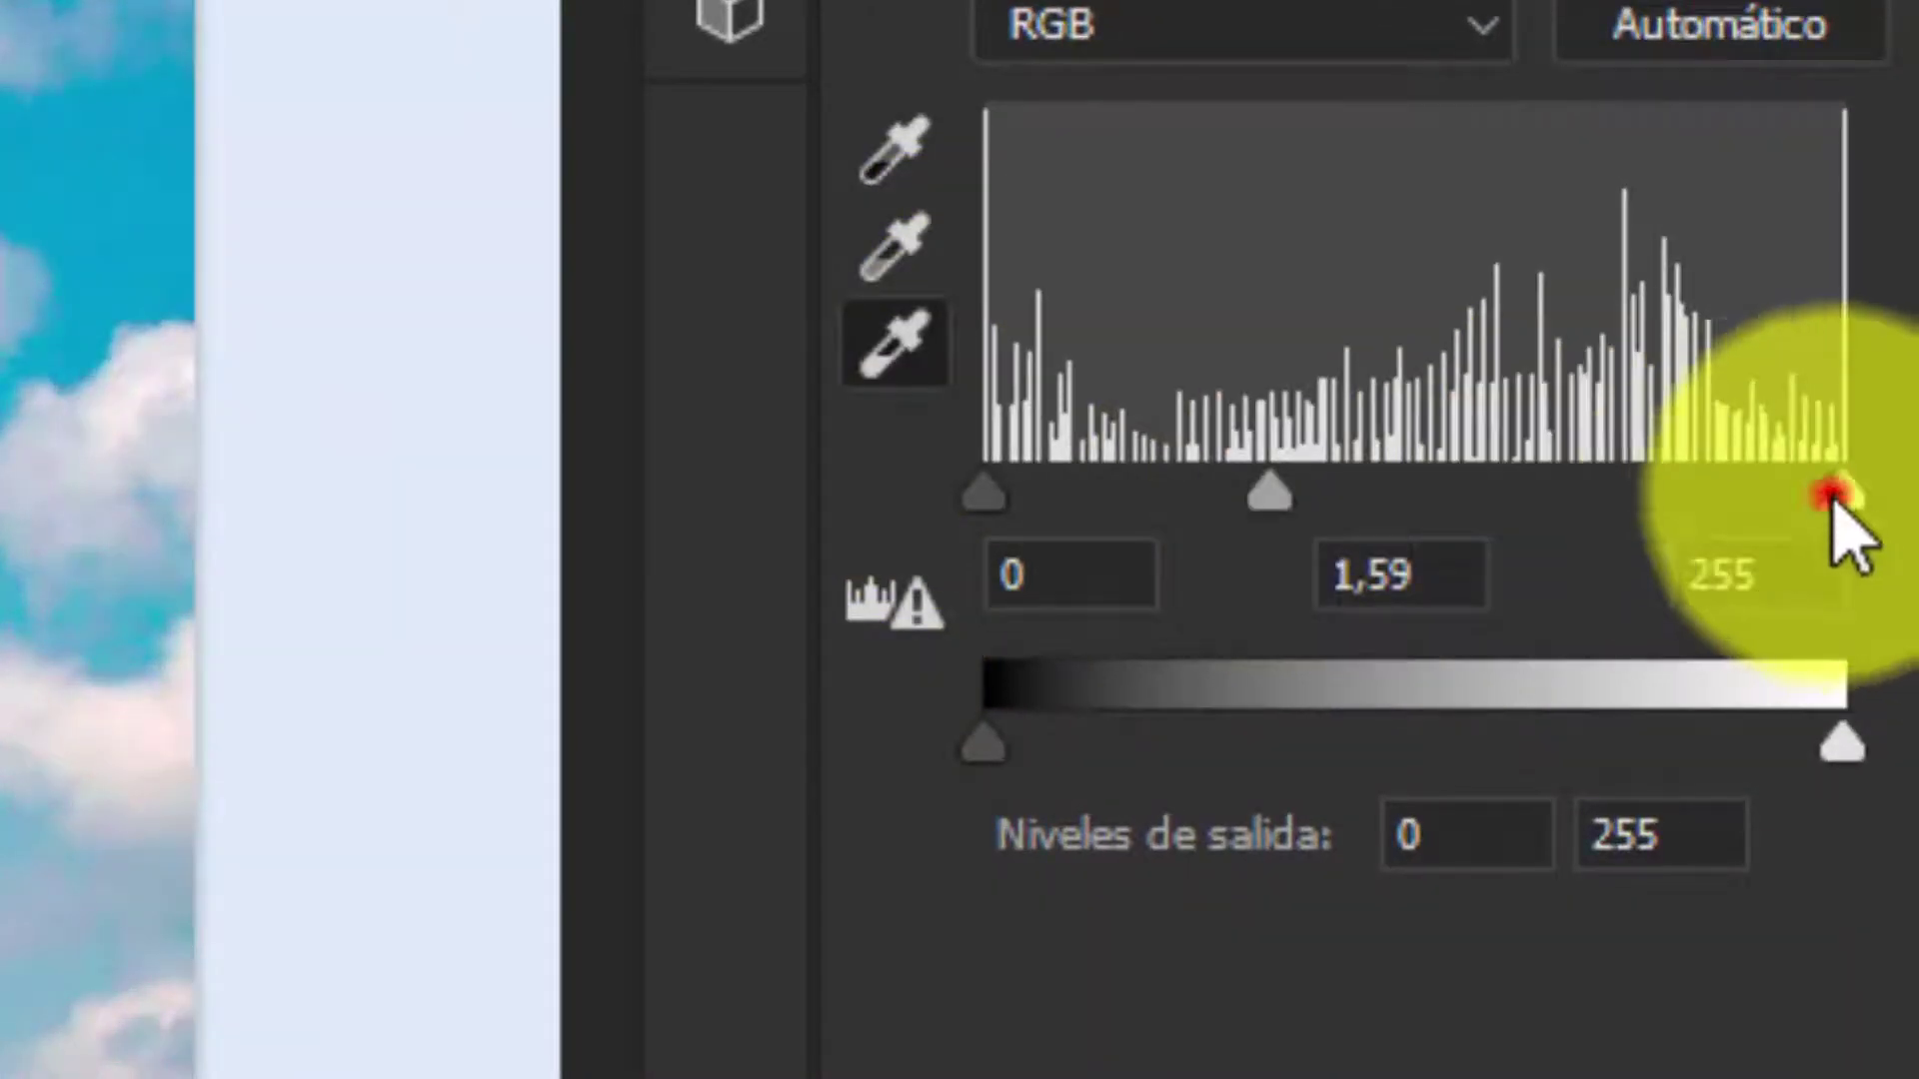
left_click_drag(1843, 495, 1754, 497)
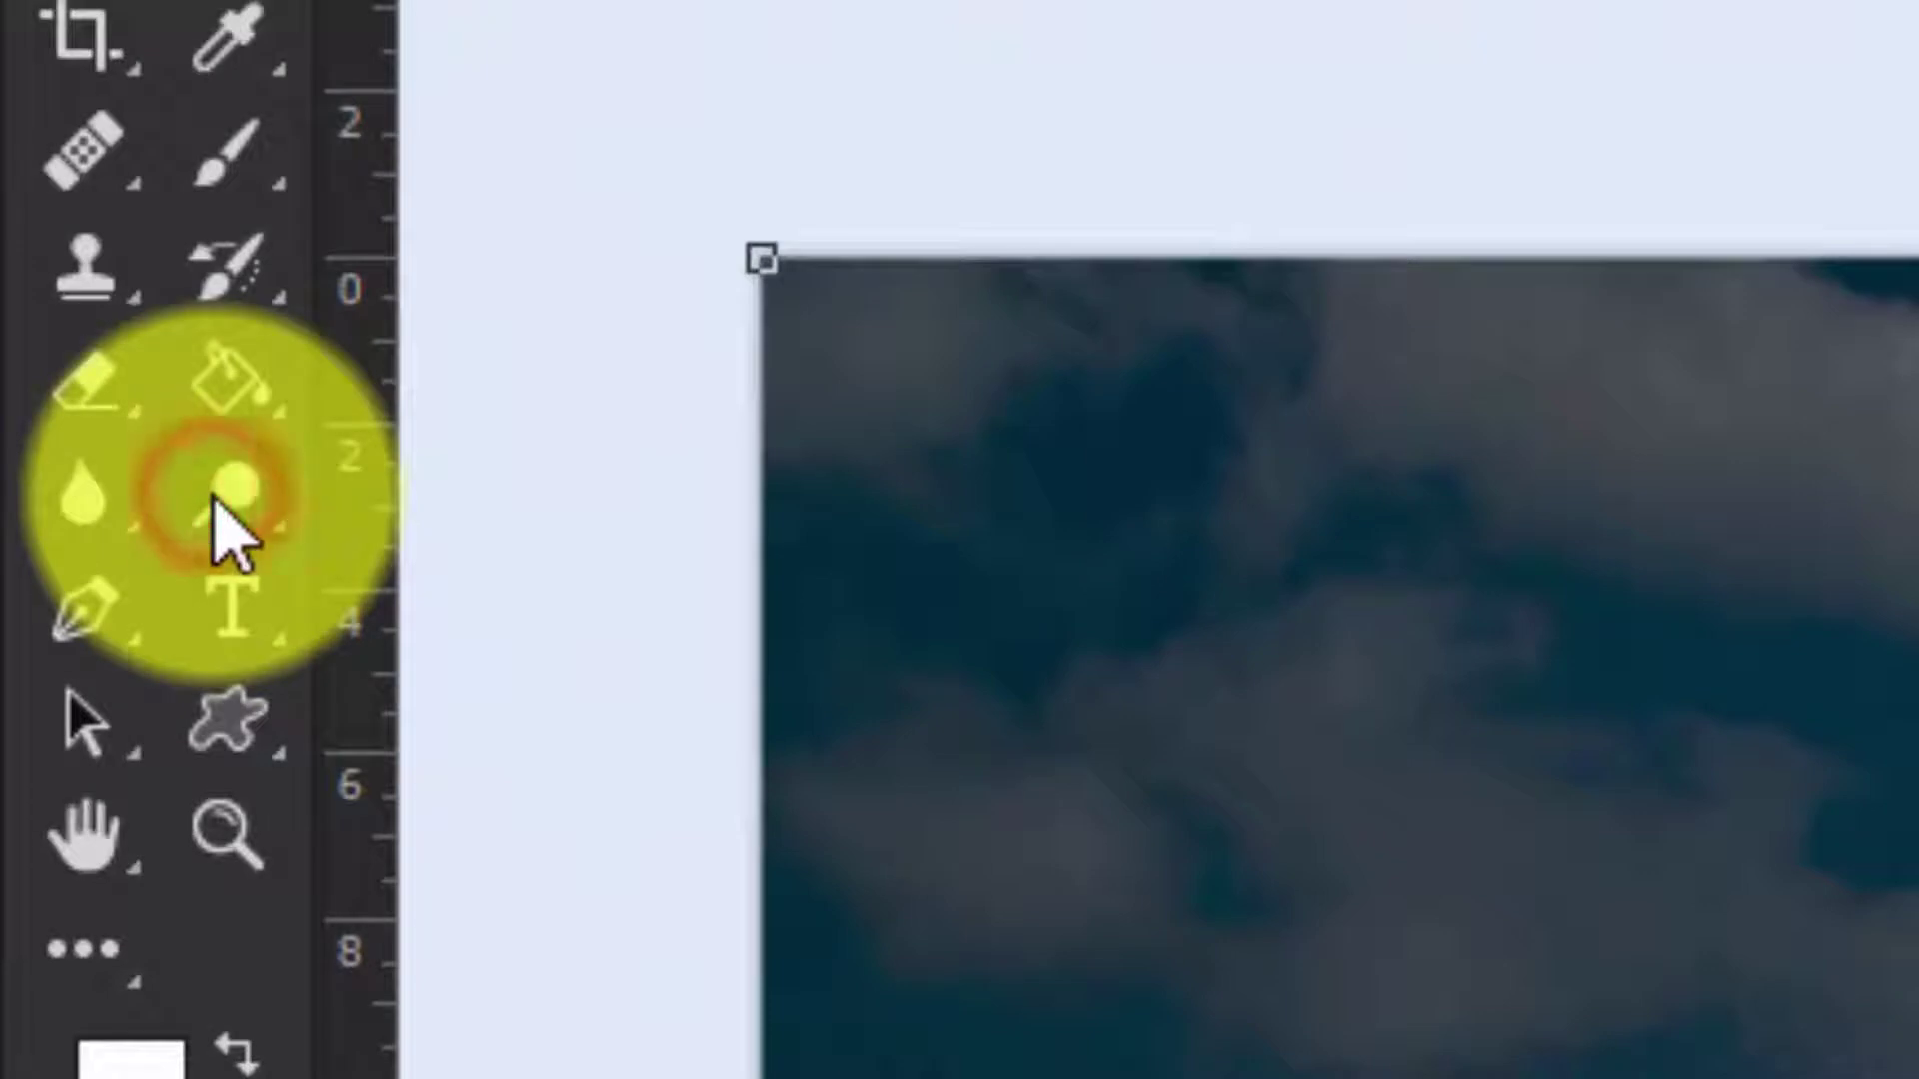
Switch to the Dodge tool with a 165 px, 68% hardness brush and lighten the left and central sky
left_click(214, 499)
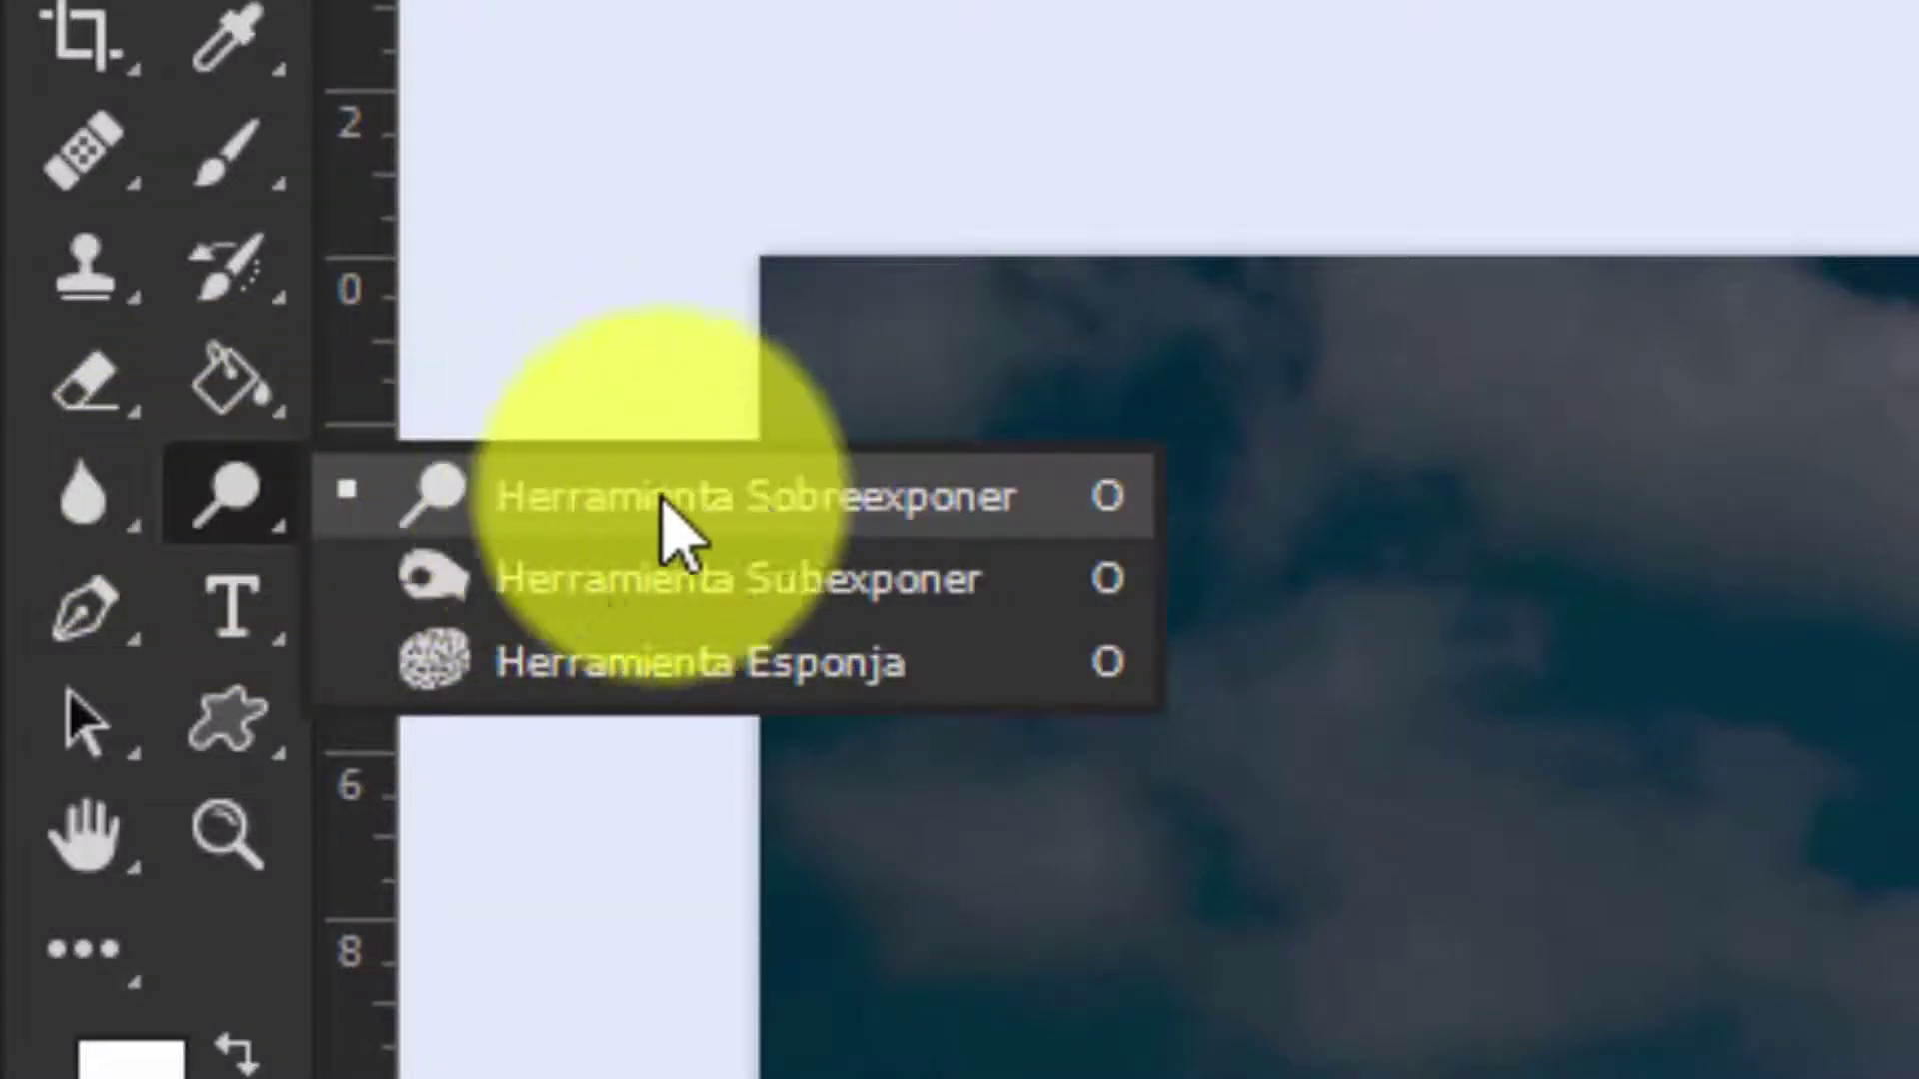
left_click(673, 500)
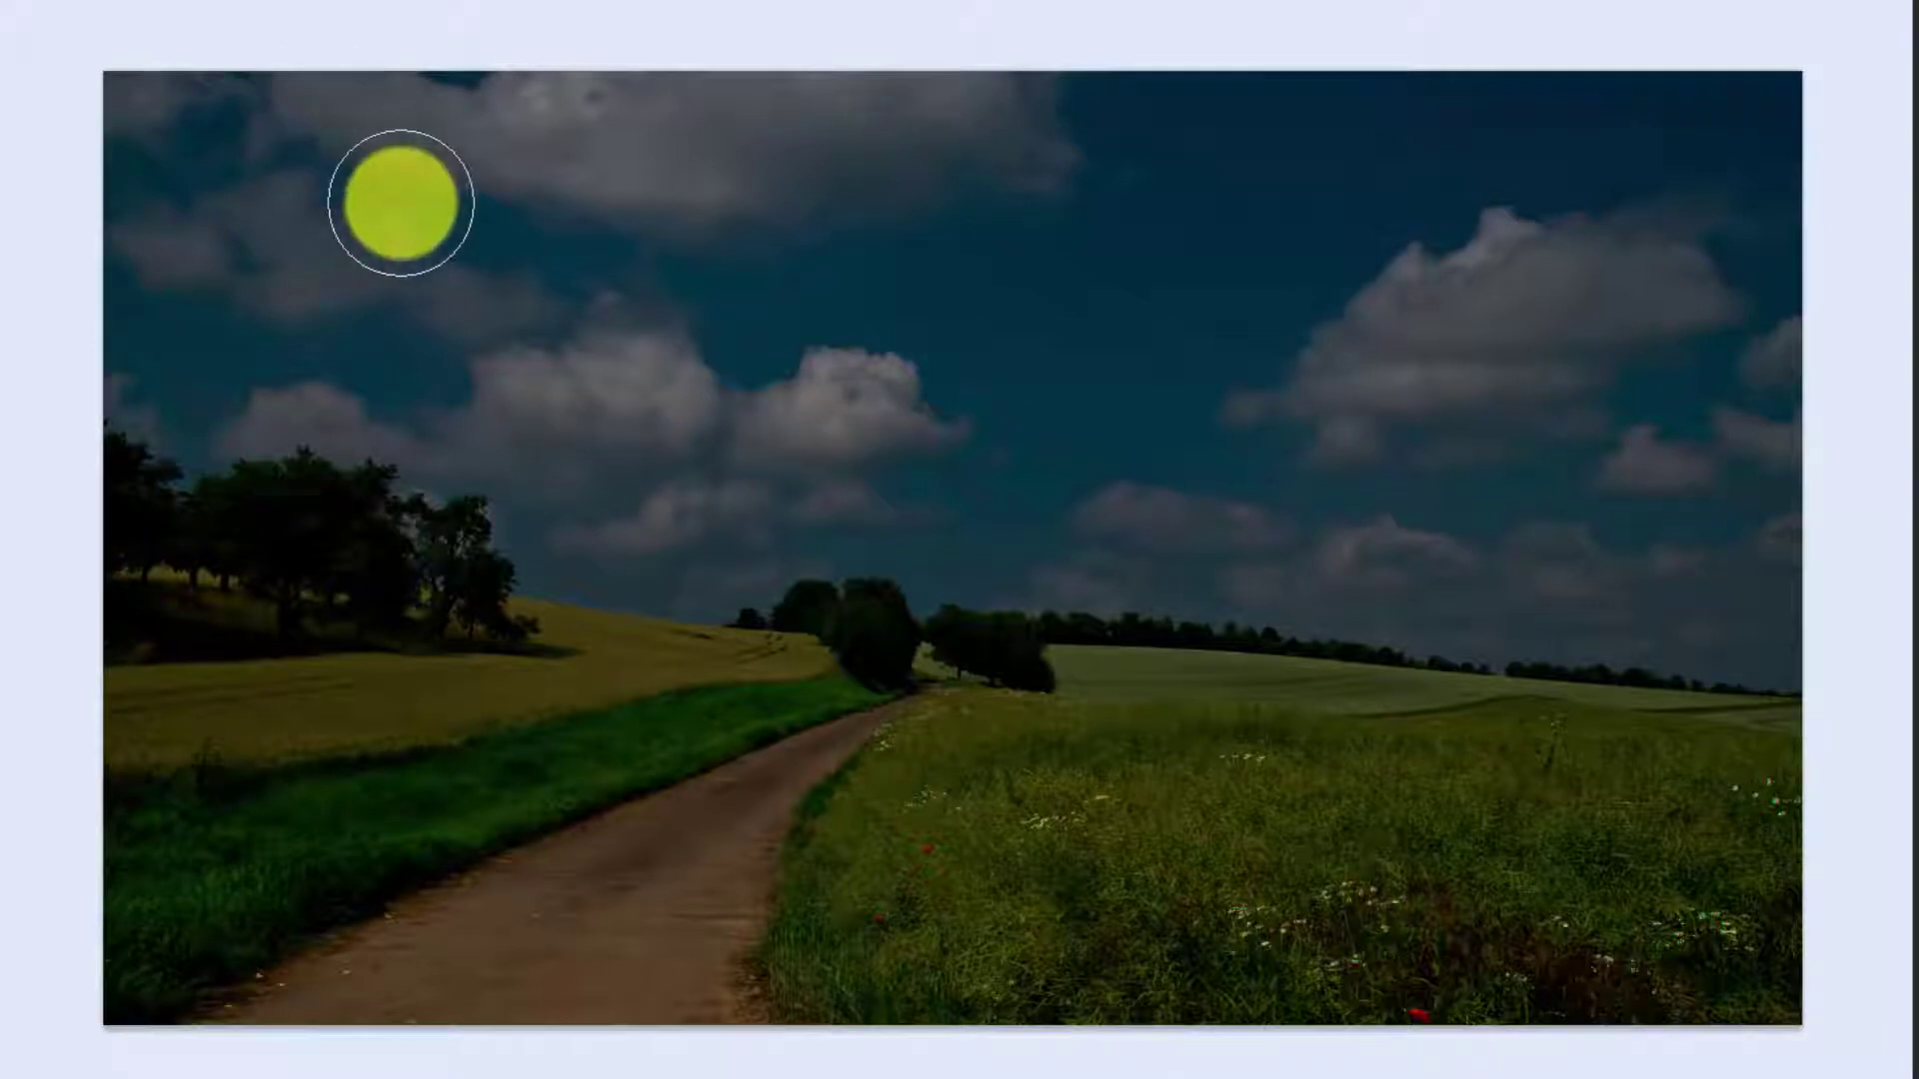
right_click(579, 239)
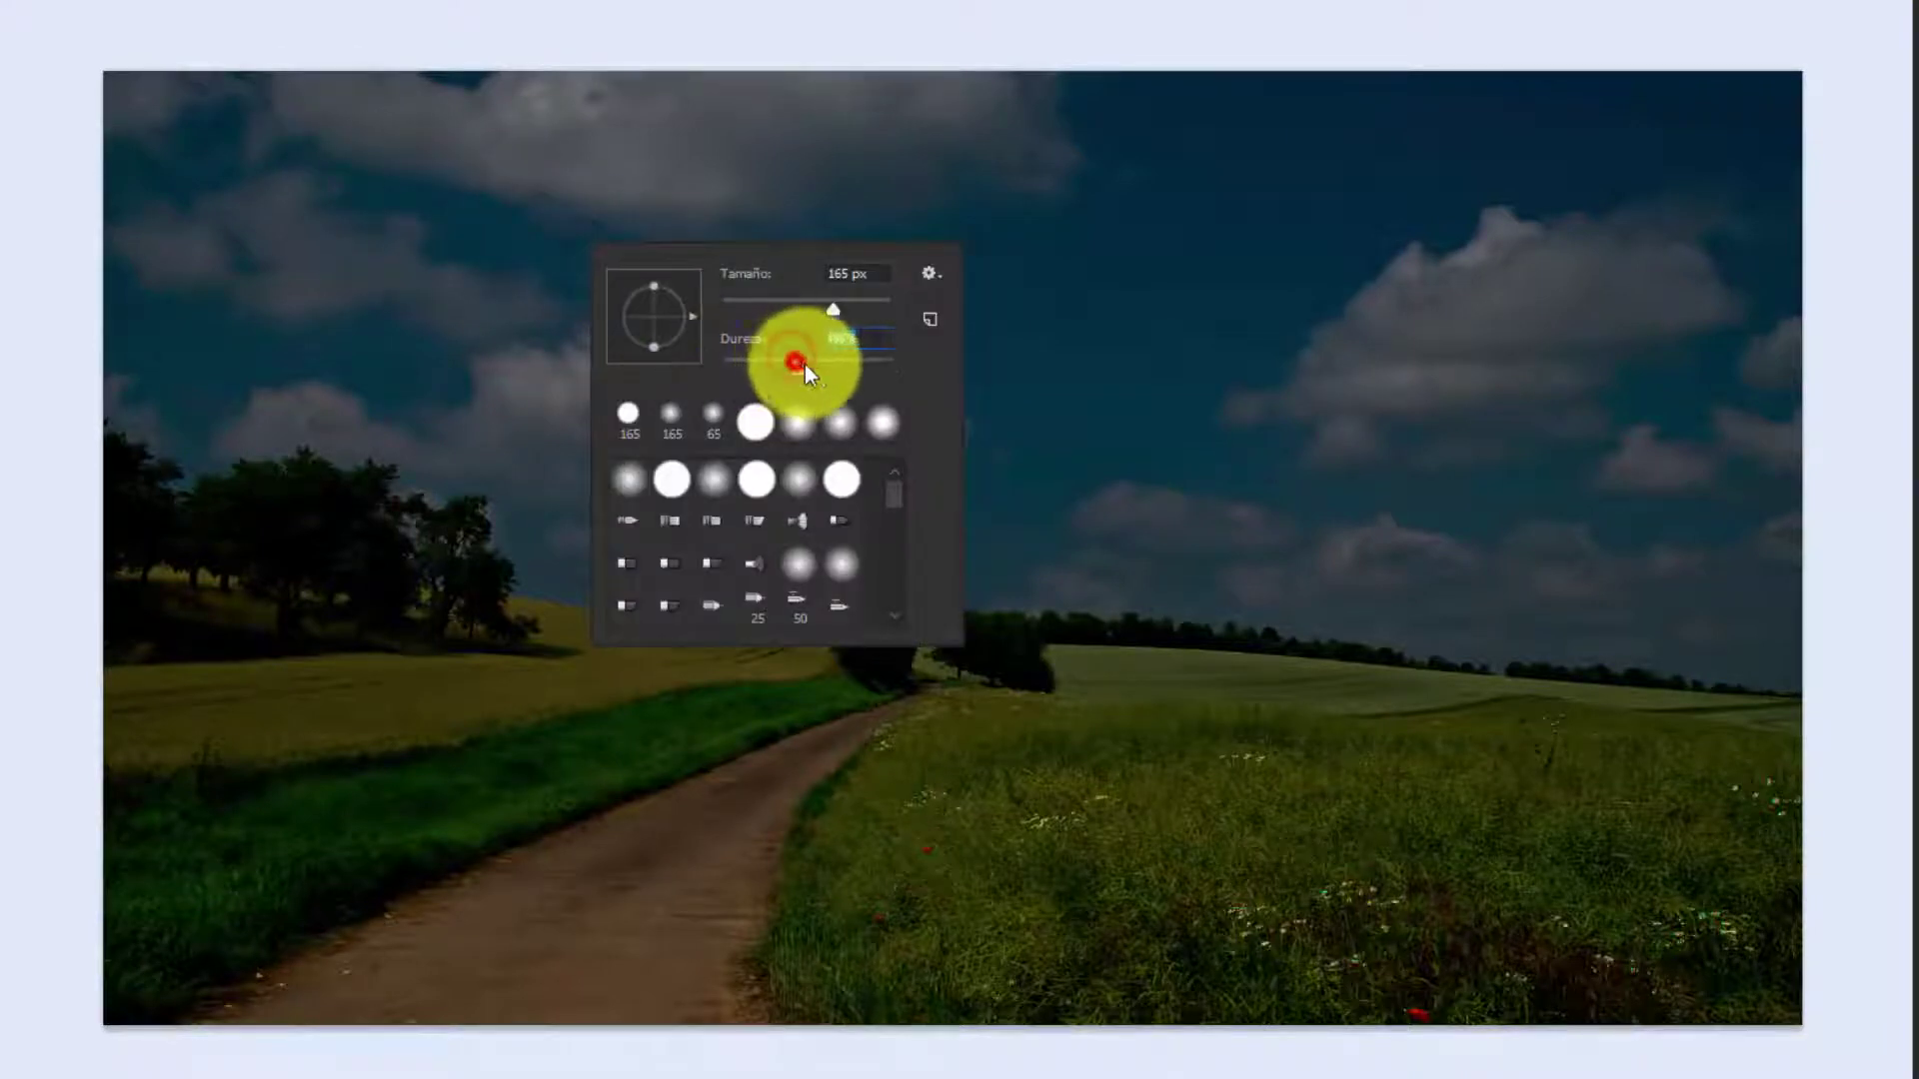
left_click(140, 113)
mouse_move(140, 113)
left_mouse_down()
mouse_move(77, 299)
mouse_move(729, 21)
mouse_move(2, 557)
mouse_move(1519, 140)
mouse_move(291, 630)
mouse_move(1610, 420)
mouse_move(1375, 620)
mouse_move(610, 891)
mouse_move(1898, 706)
mouse_move(650, 1015)
mouse_move(887, 925)
mouse_move(15, 870)
left_mouse_up()
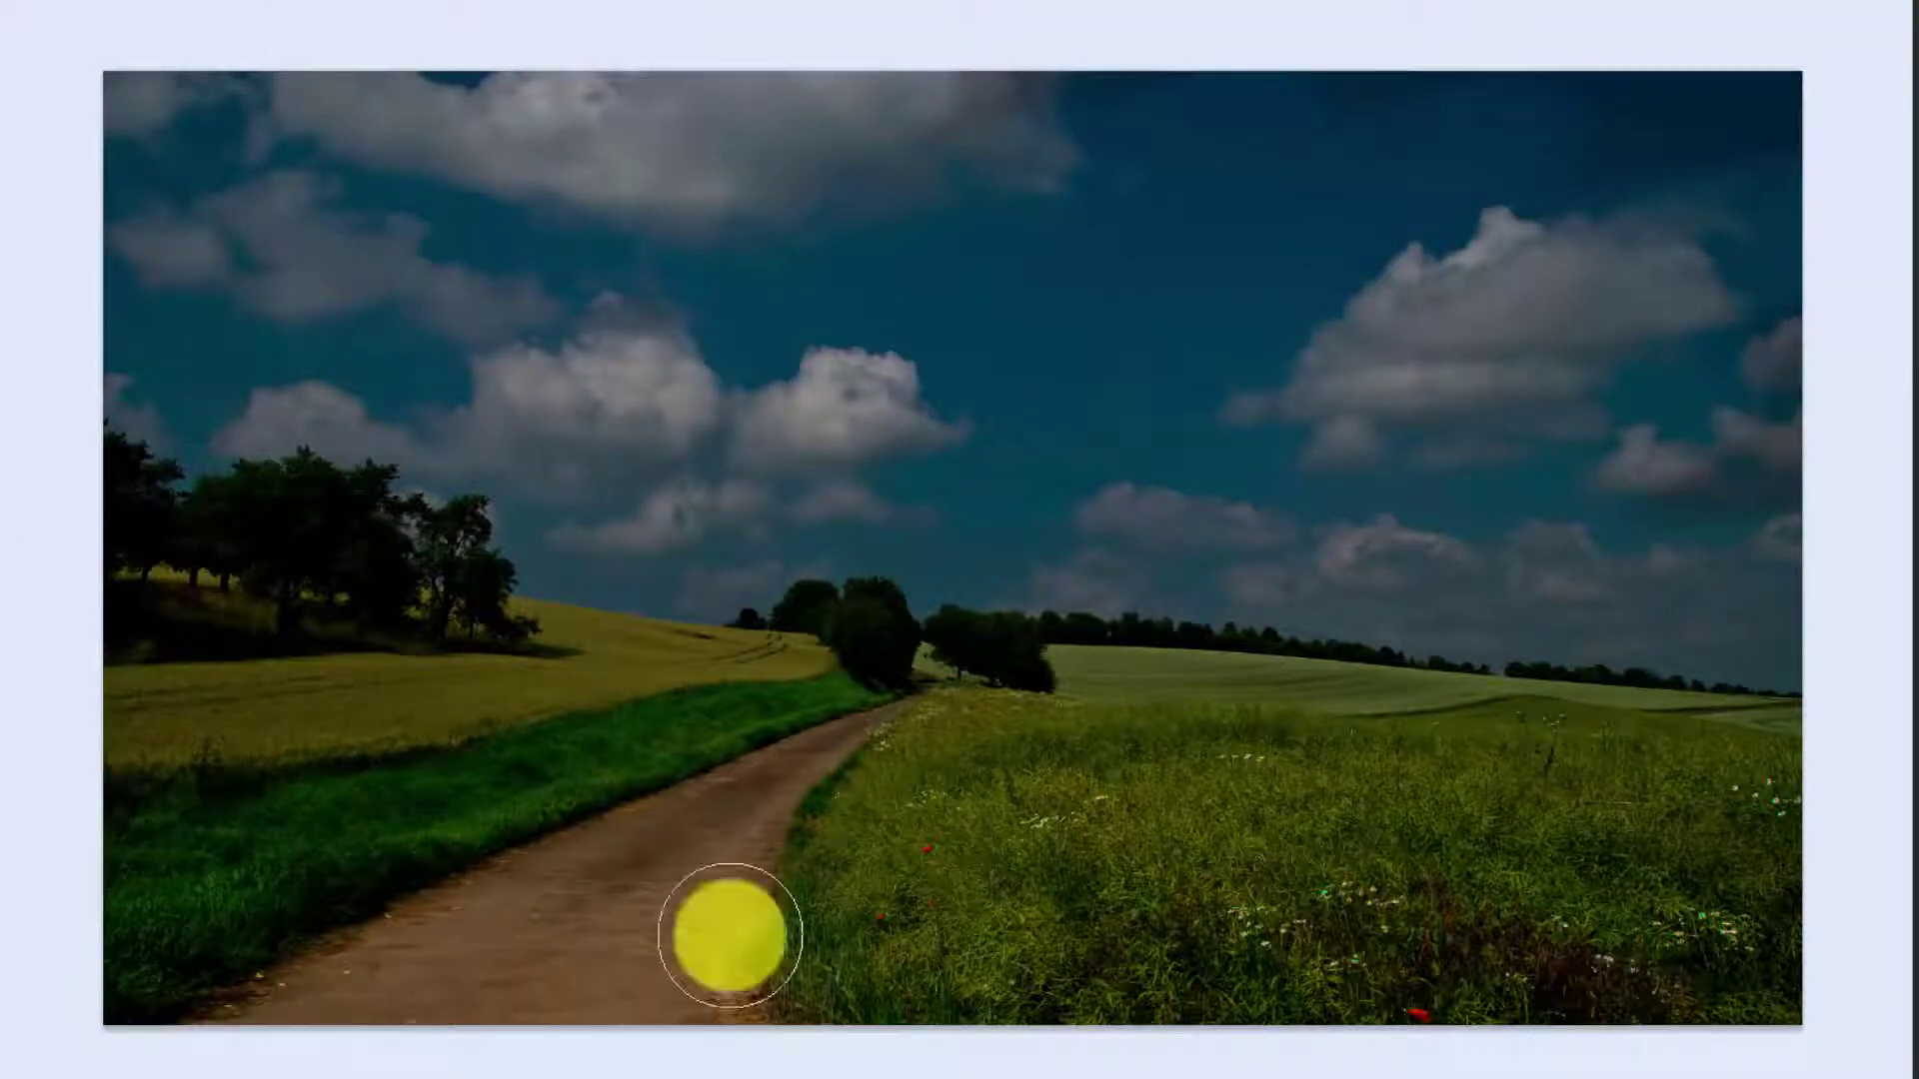
Raise dodge exposure to 100% and lighten the upper-left sky
right_click(435, 317)
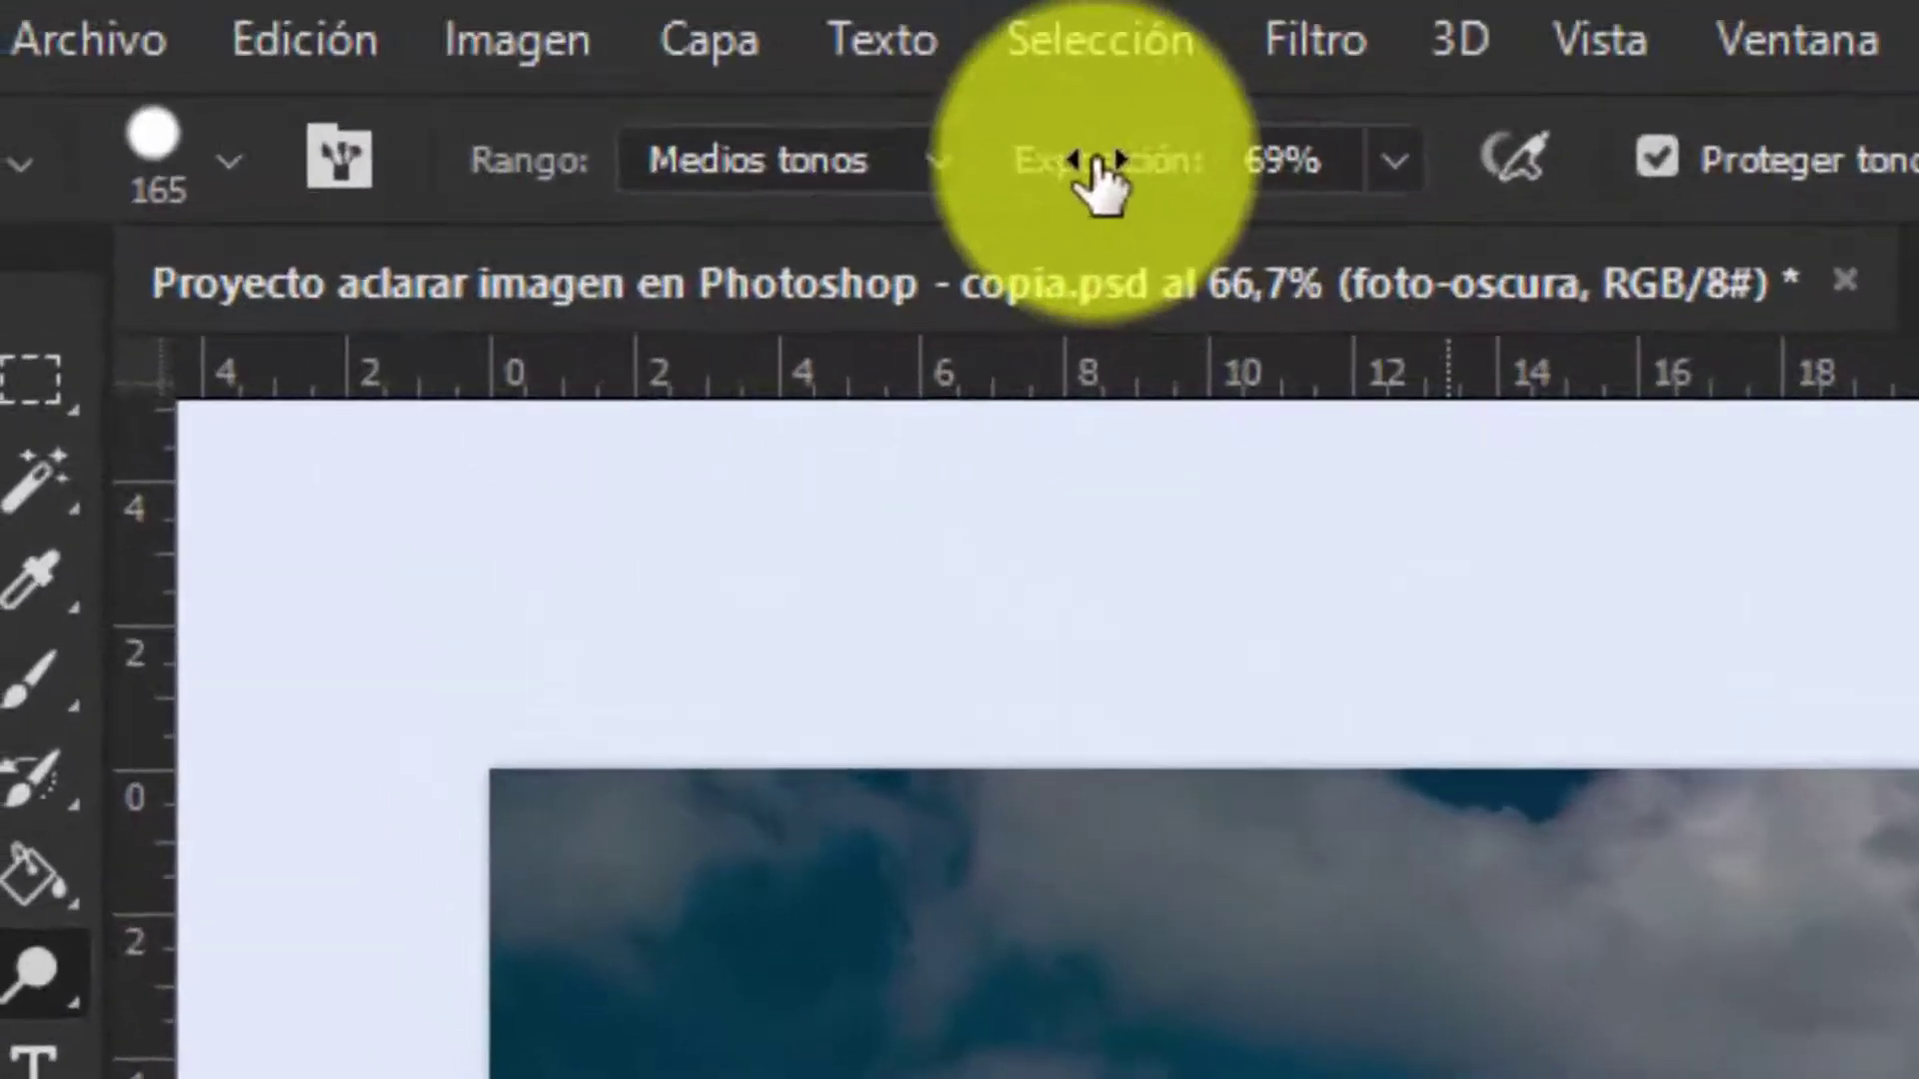
left_click_drag(1148, 182, 1278, 195)
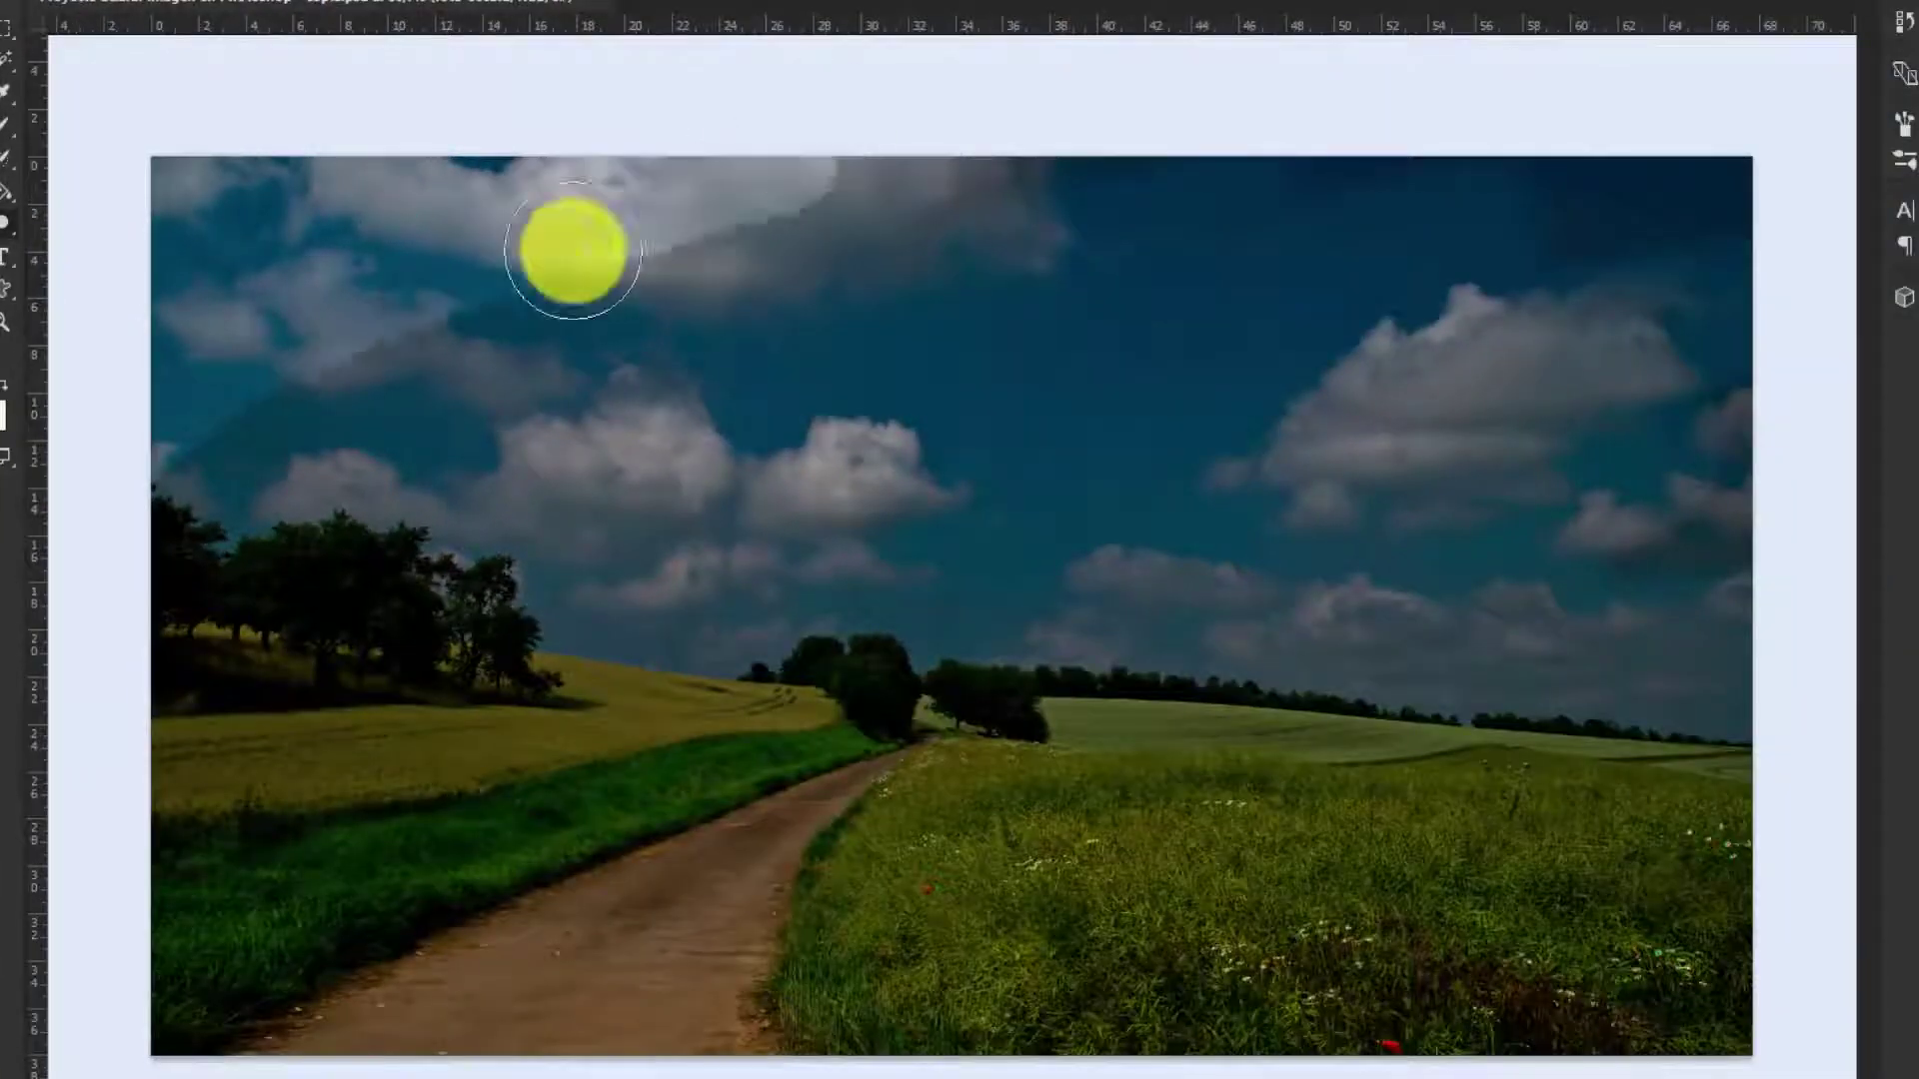
mouse_move(570, 248)
left_mouse_down()
mouse_move(823, 262)
mouse_move(291, 599)
mouse_move(1419, 334)
mouse_move(13, 694)
mouse_move(839, 739)
mouse_move(839, 909)
mouse_move(206, 1015)
mouse_move(1277, 591)
mouse_move(745, 266)
left_mouse_up()
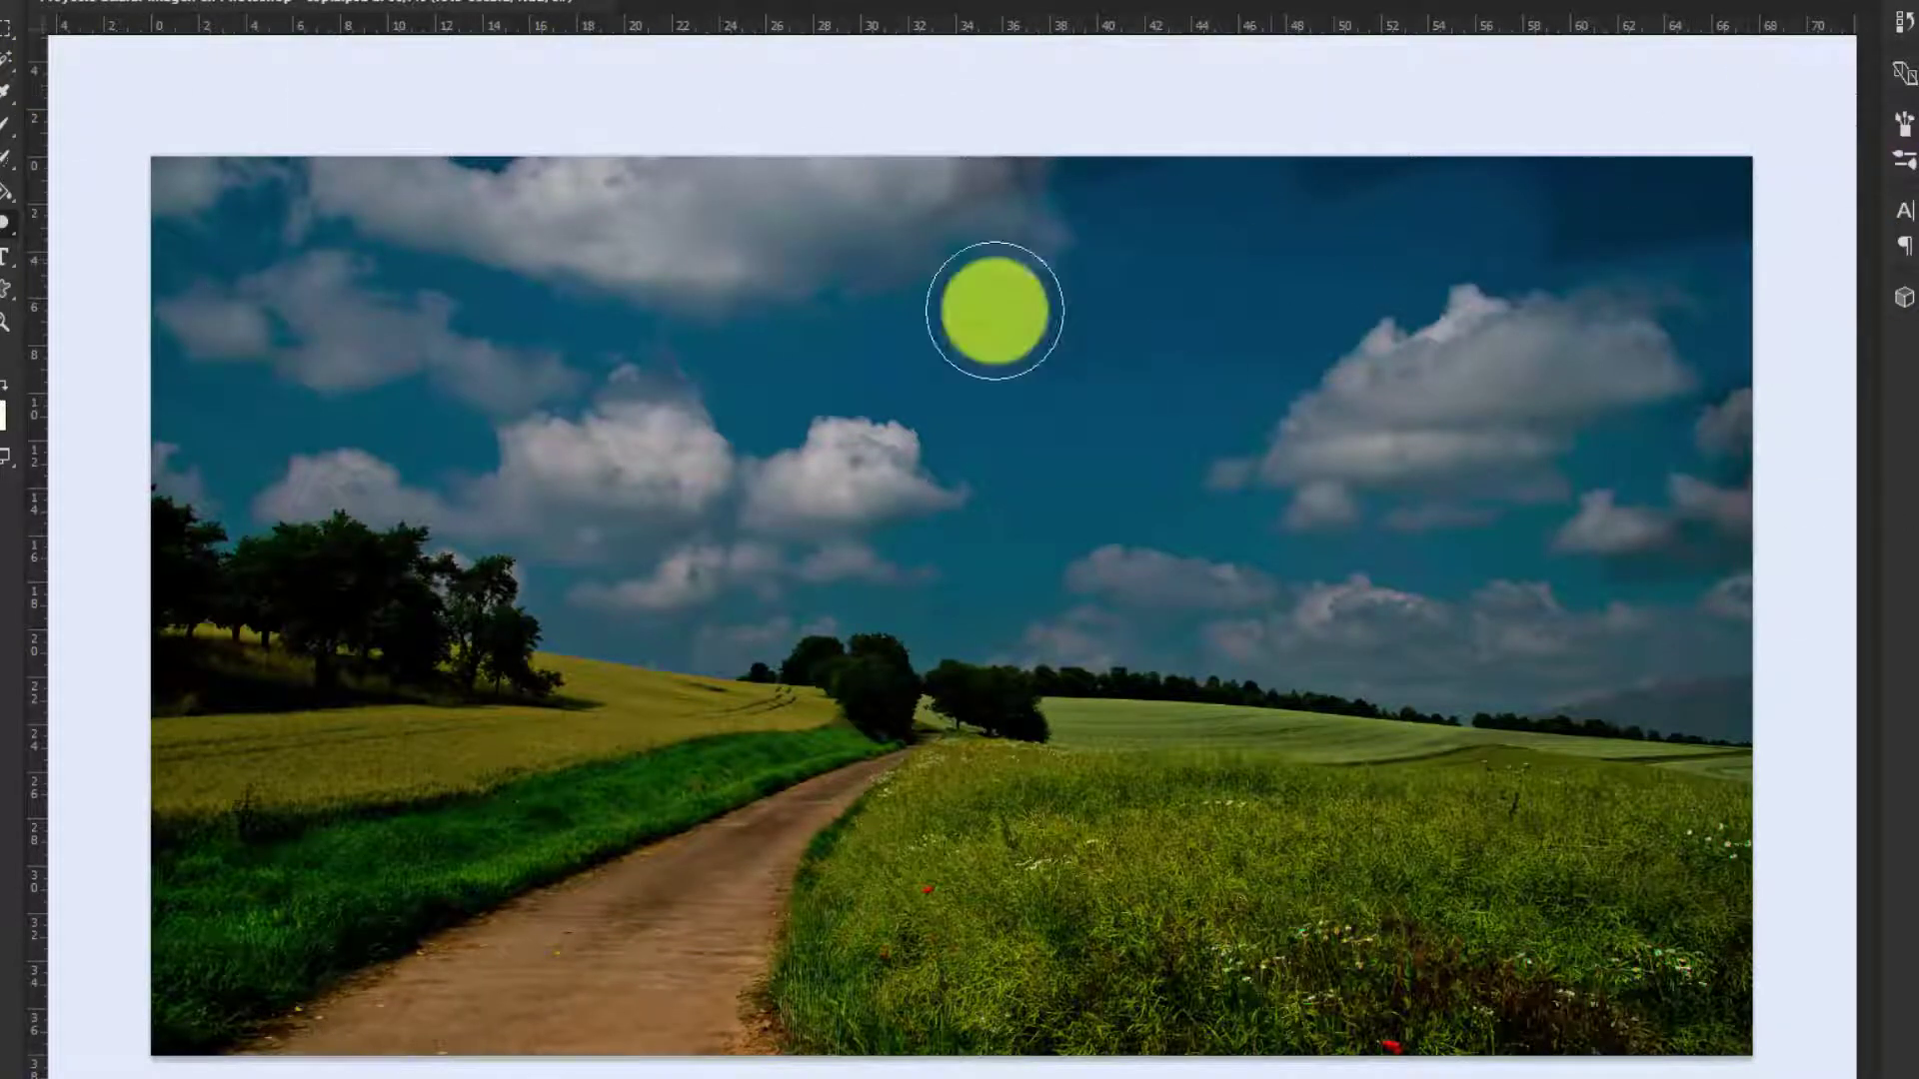
Enlarge the dodge brush to 306 px and brighten the sky and clouds across the photo
right_click(185, 215)
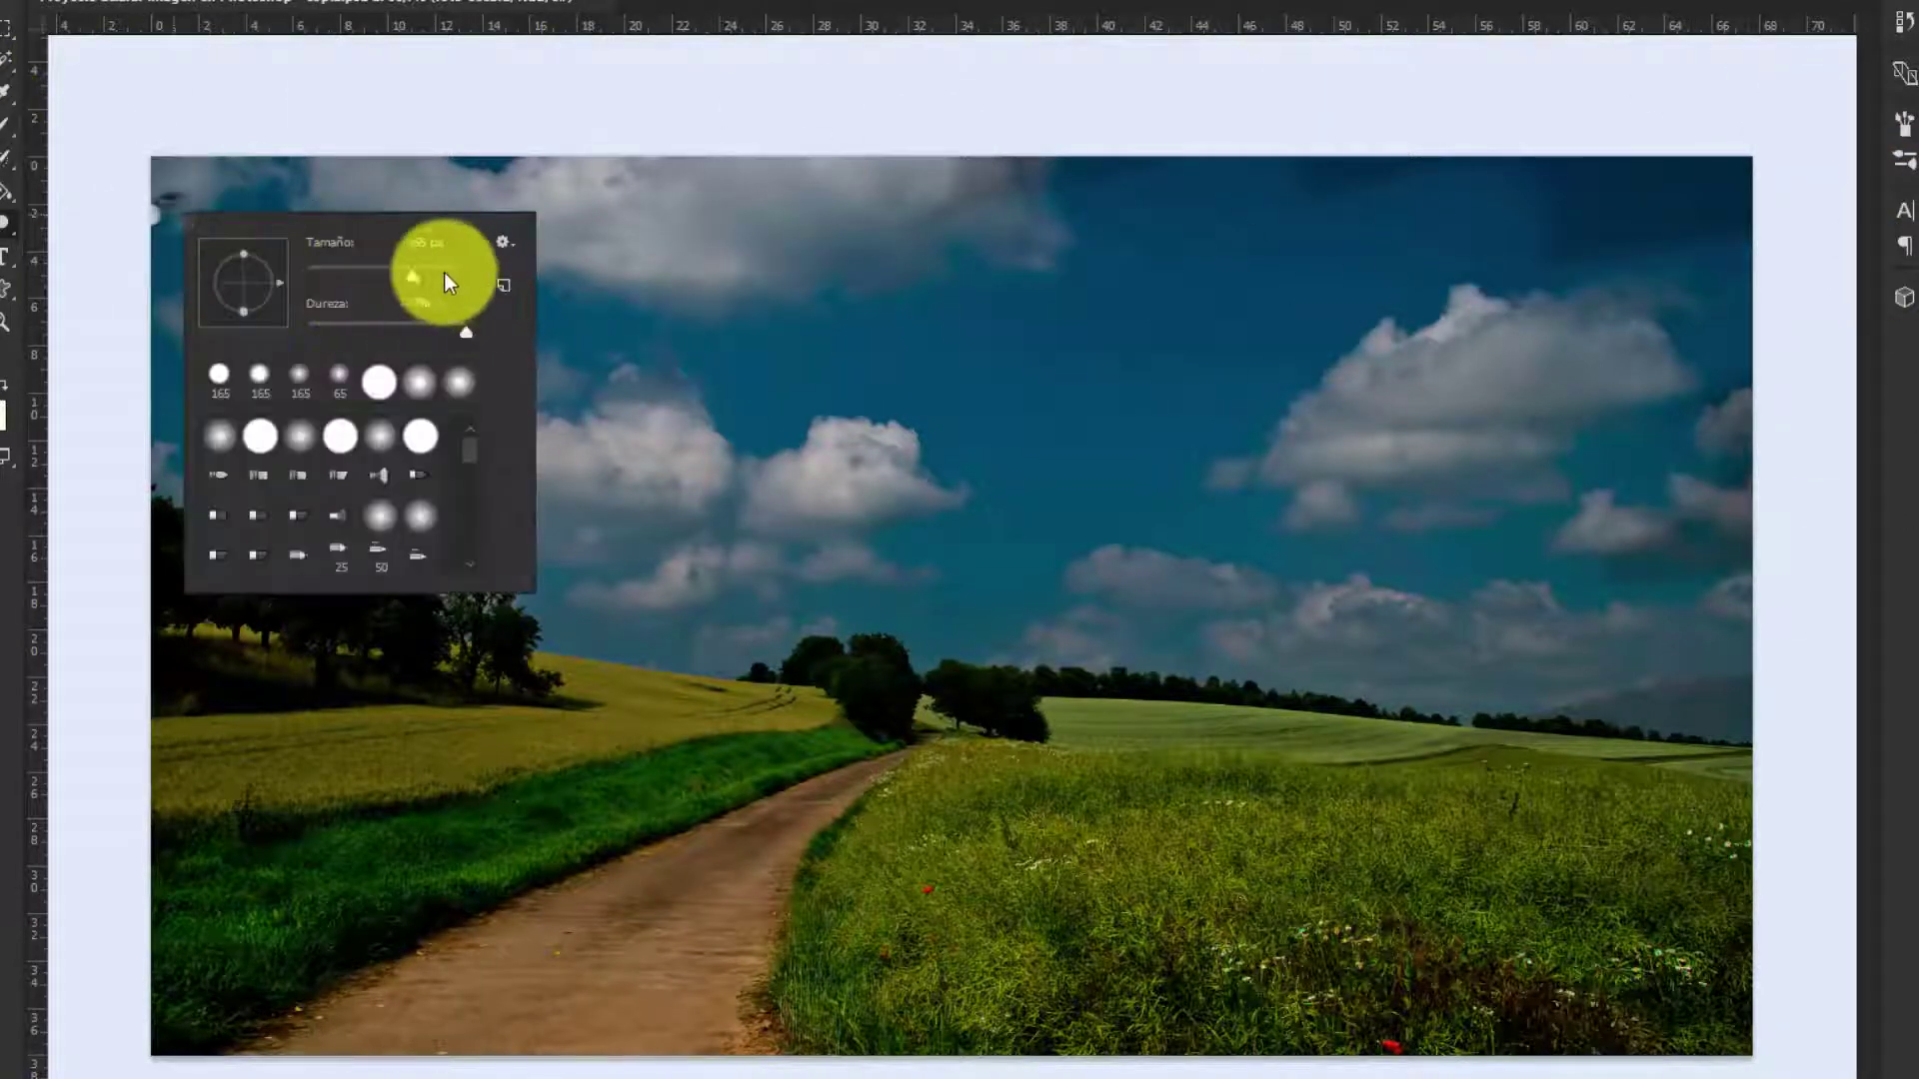
left_click_drag(444, 272, 436, 272)
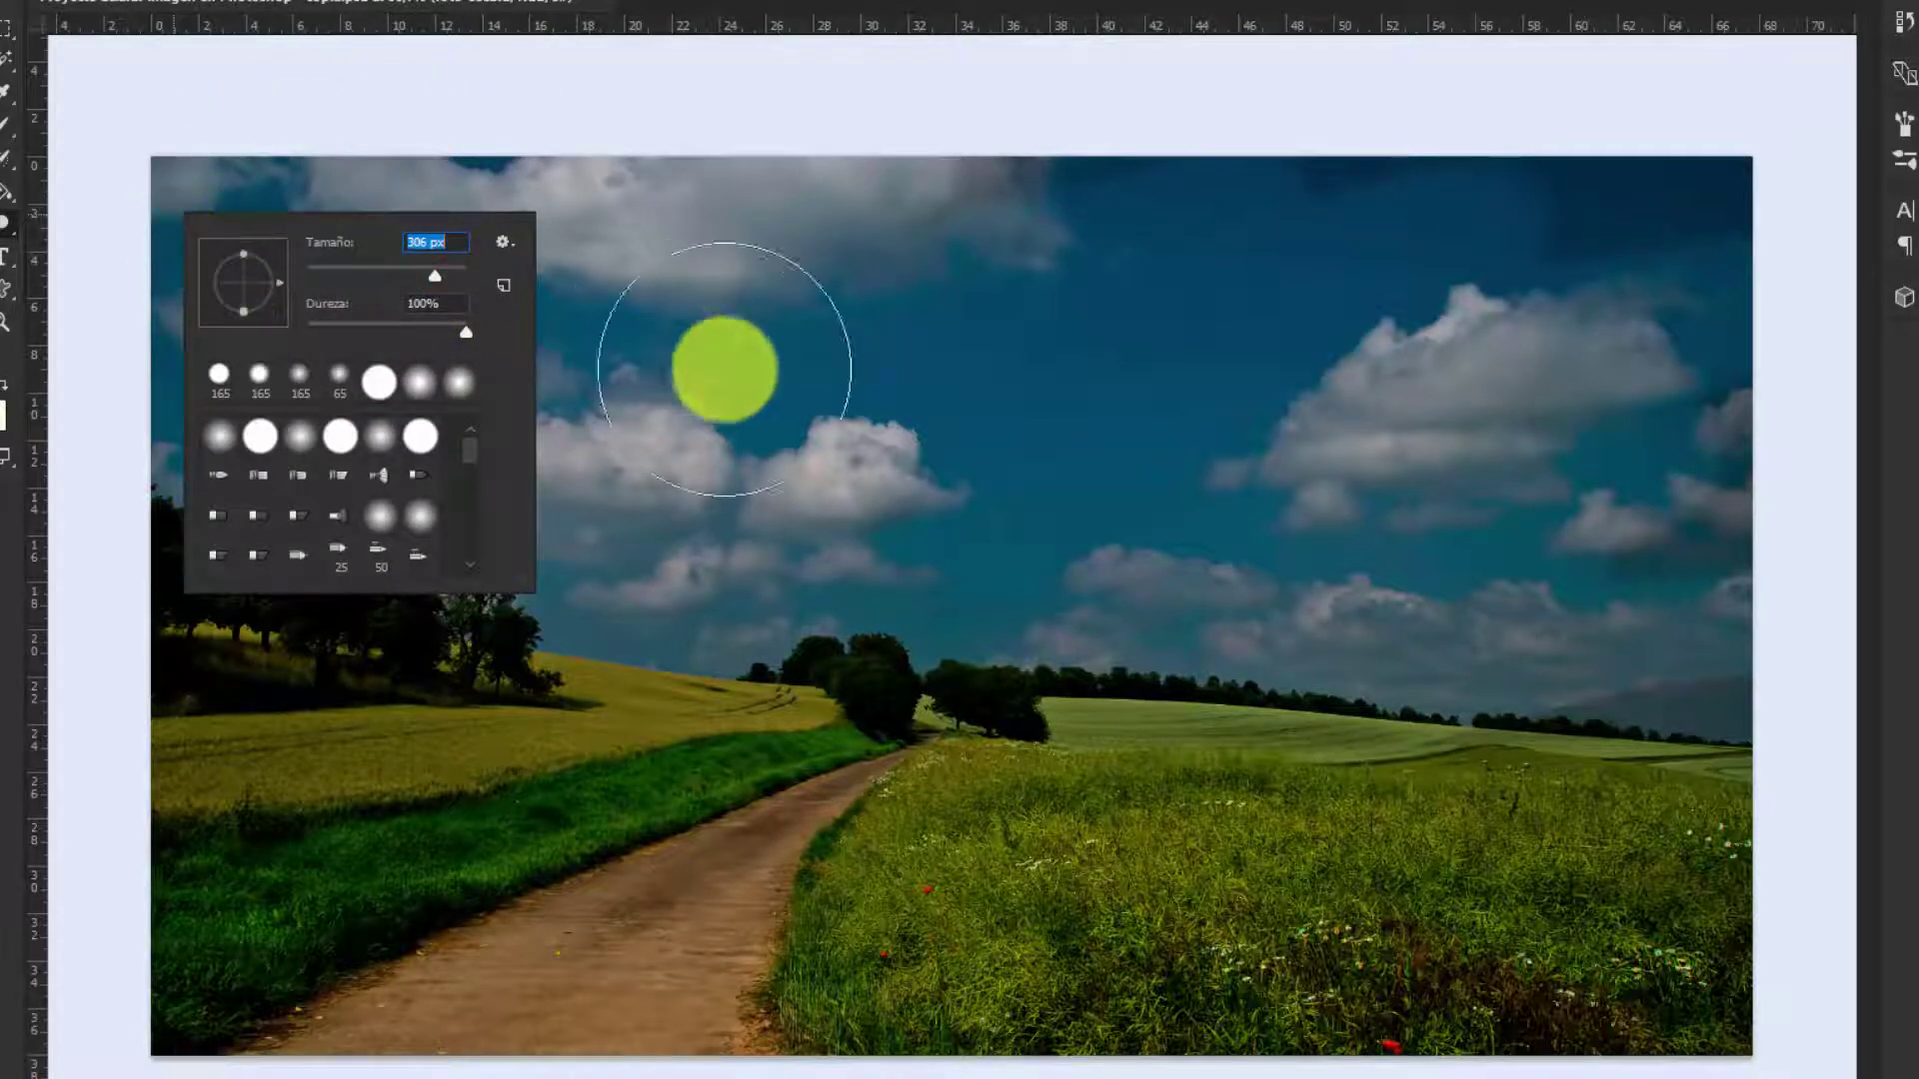
key("Return")
left_click(885, 355)
mouse_move(249, 257)
left_mouse_down()
mouse_move(1585, 385)
mouse_move(304, 637)
mouse_move(878, 861)
mouse_move(843, 566)
mouse_move(771, 407)
mouse_move(192, 420)
mouse_move(1842, 313)
mouse_move(137, 162)
mouse_move(1629, 513)
mouse_move(364, 981)
mouse_move(1489, 1067)
left_mouse_up()
mouse_move(1762, 818)
left_mouse_down()
mouse_move(170, 330)
mouse_move(1212, 296)
mouse_move(703, 429)
mouse_move(797, 566)
mouse_move(1889, 770)
mouse_move(43, 848)
mouse_move(441, 964)
mouse_move(199, 263)
mouse_move(689, 274)
mouse_move(1148, 197)
mouse_move(1730, 206)
mouse_move(1749, 505)
mouse_move(729, 355)
mouse_move(514, 531)
mouse_move(1358, 793)
mouse_move(441, 1039)
mouse_move(1576, 514)
mouse_move(1550, 287)
mouse_move(1508, 270)
mouse_move(1436, 459)
left_mouse_up()
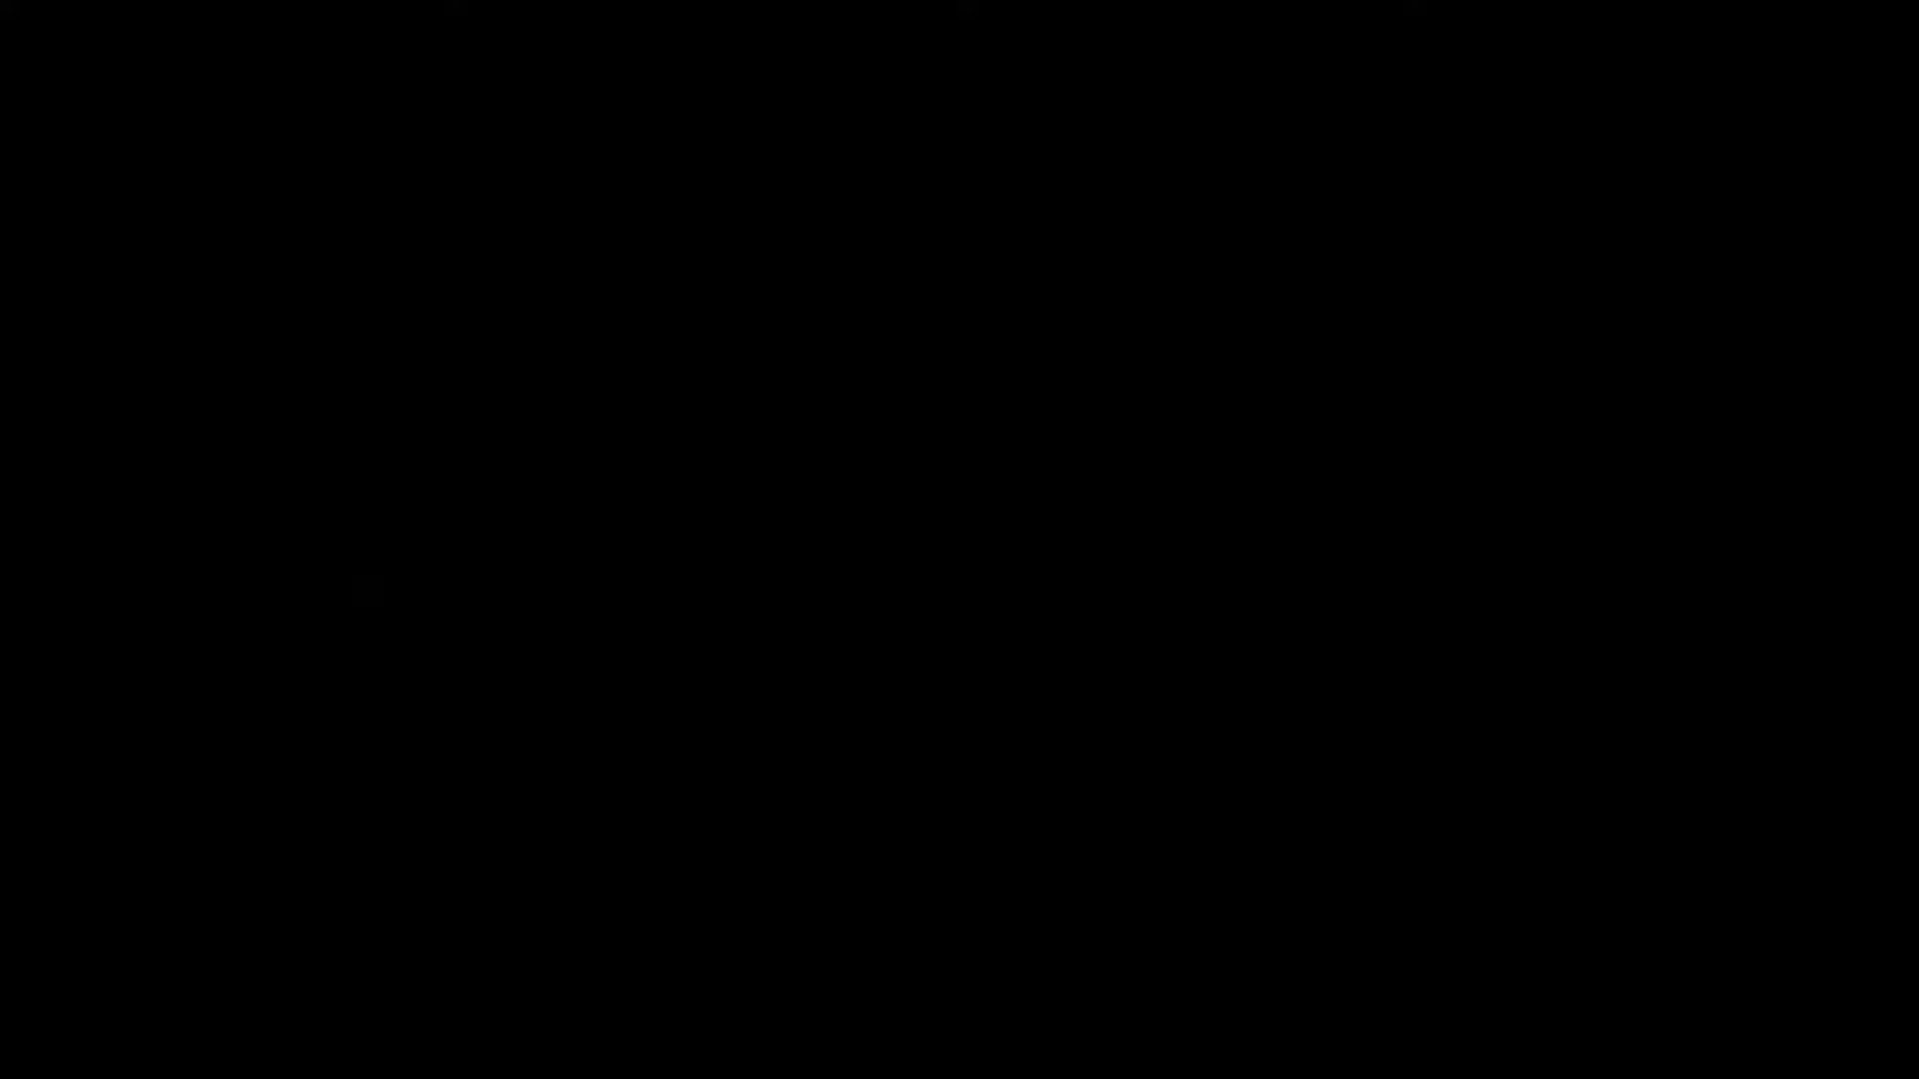